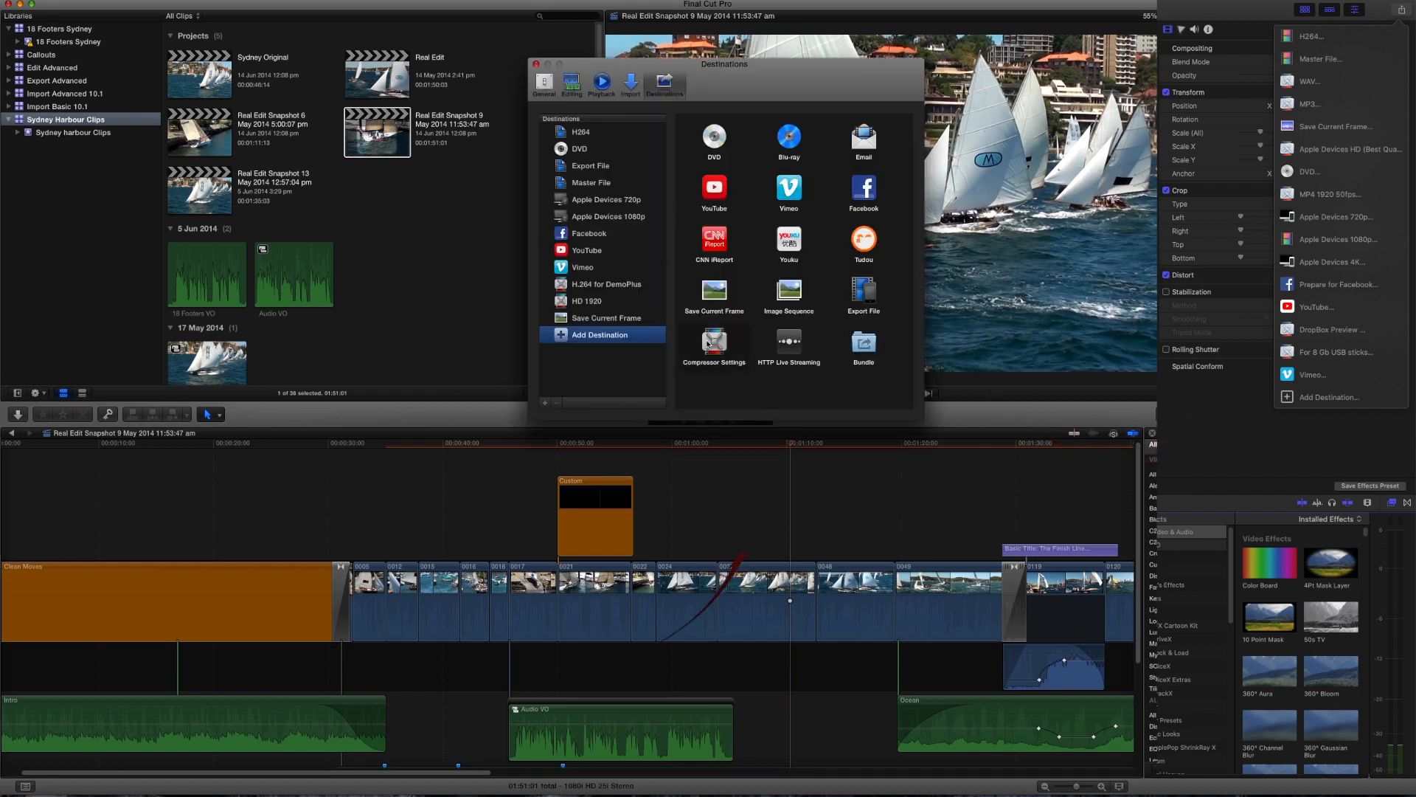
- Examine the Apple, Apple Devices and Custom groups of Compressor settings offered as a new share destination
left_click_drag(714, 344, 620, 352)
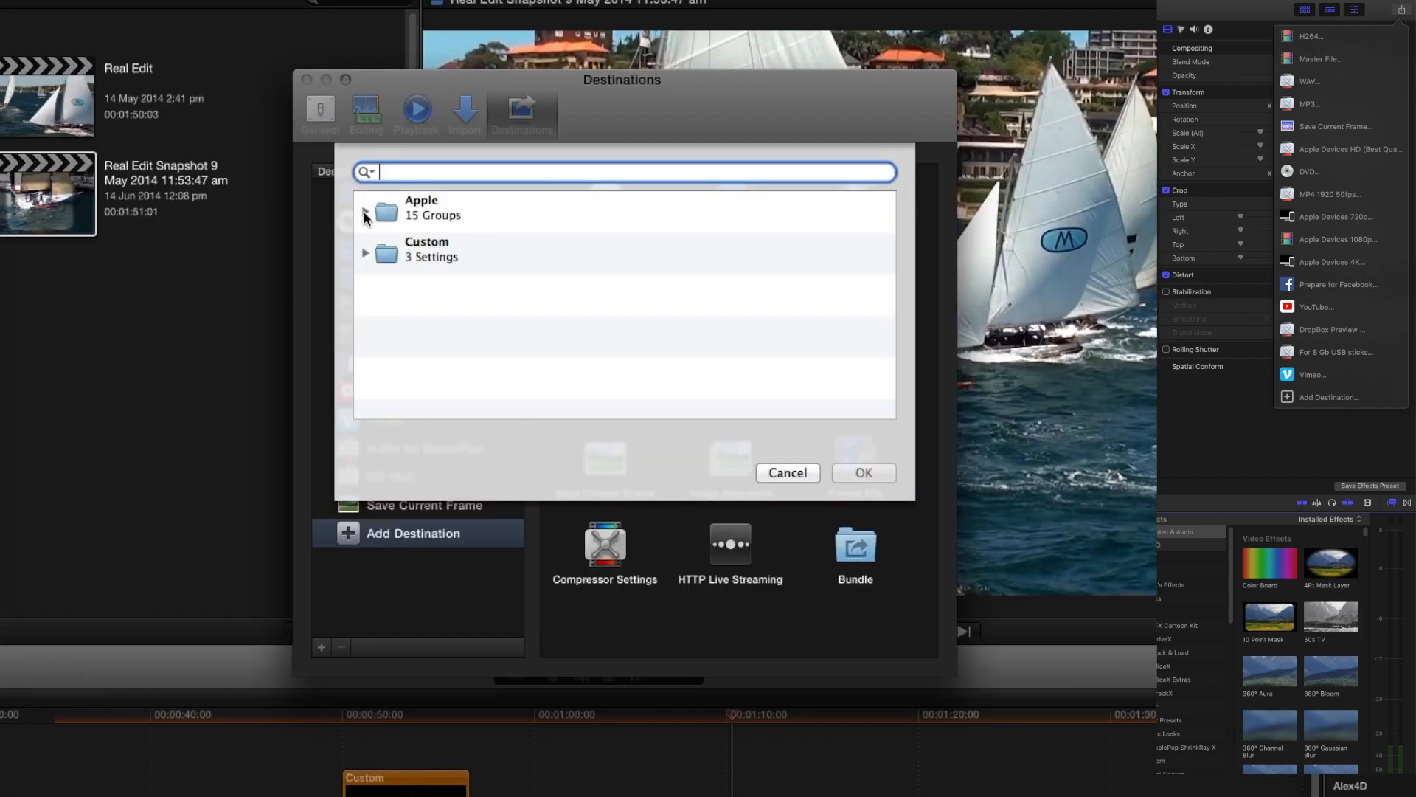
left_click(366, 212)
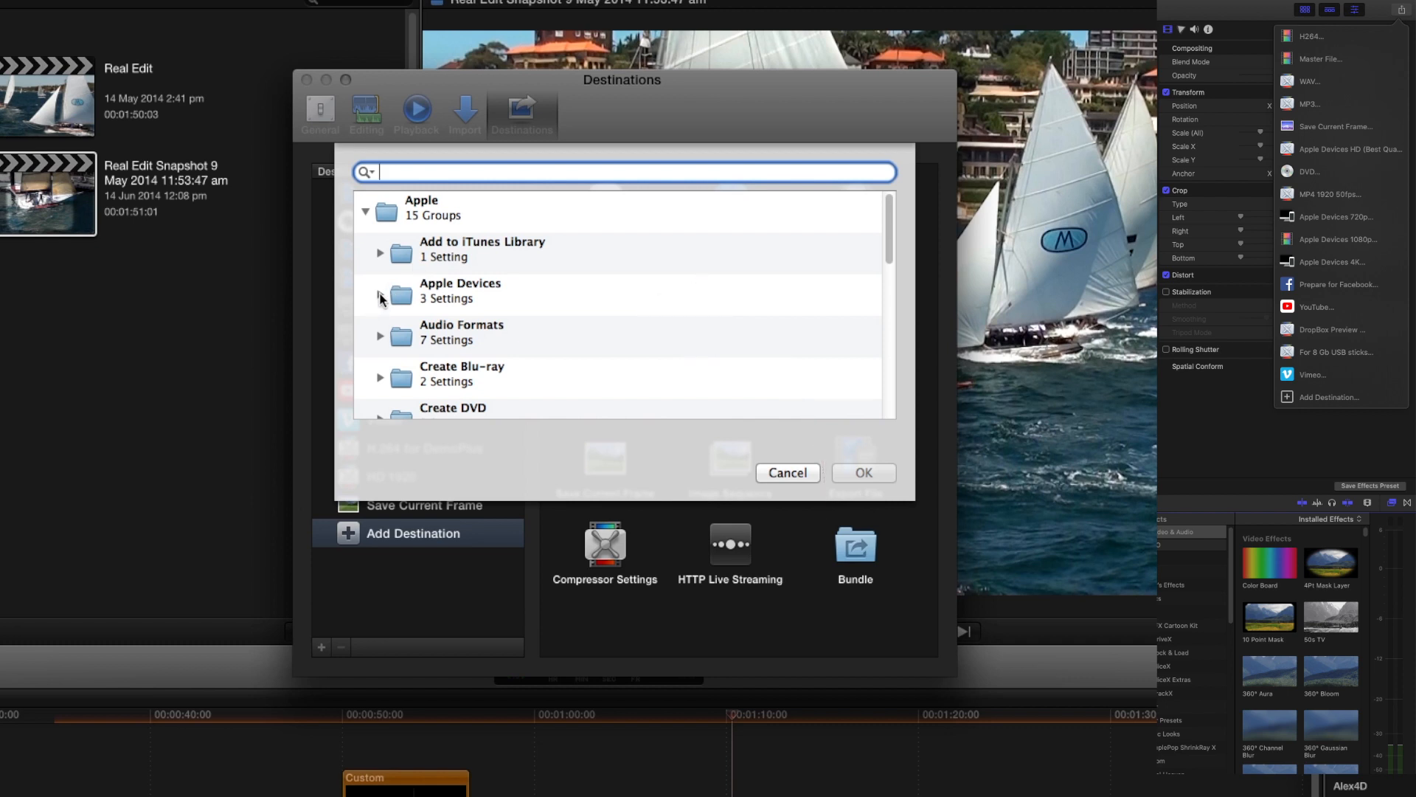
left_click(380, 295)
scroll(523, 340, "down", 2)
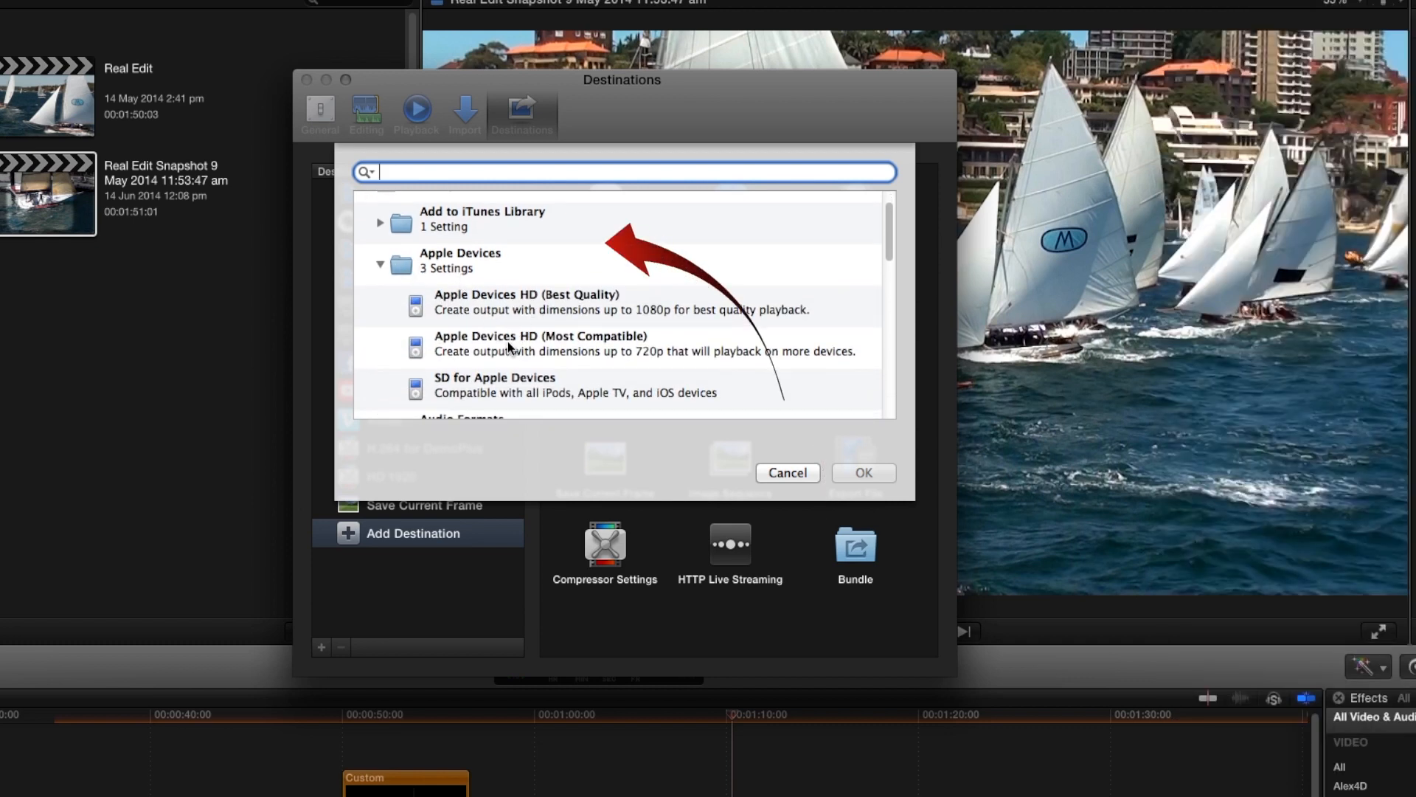
left_click(568, 321)
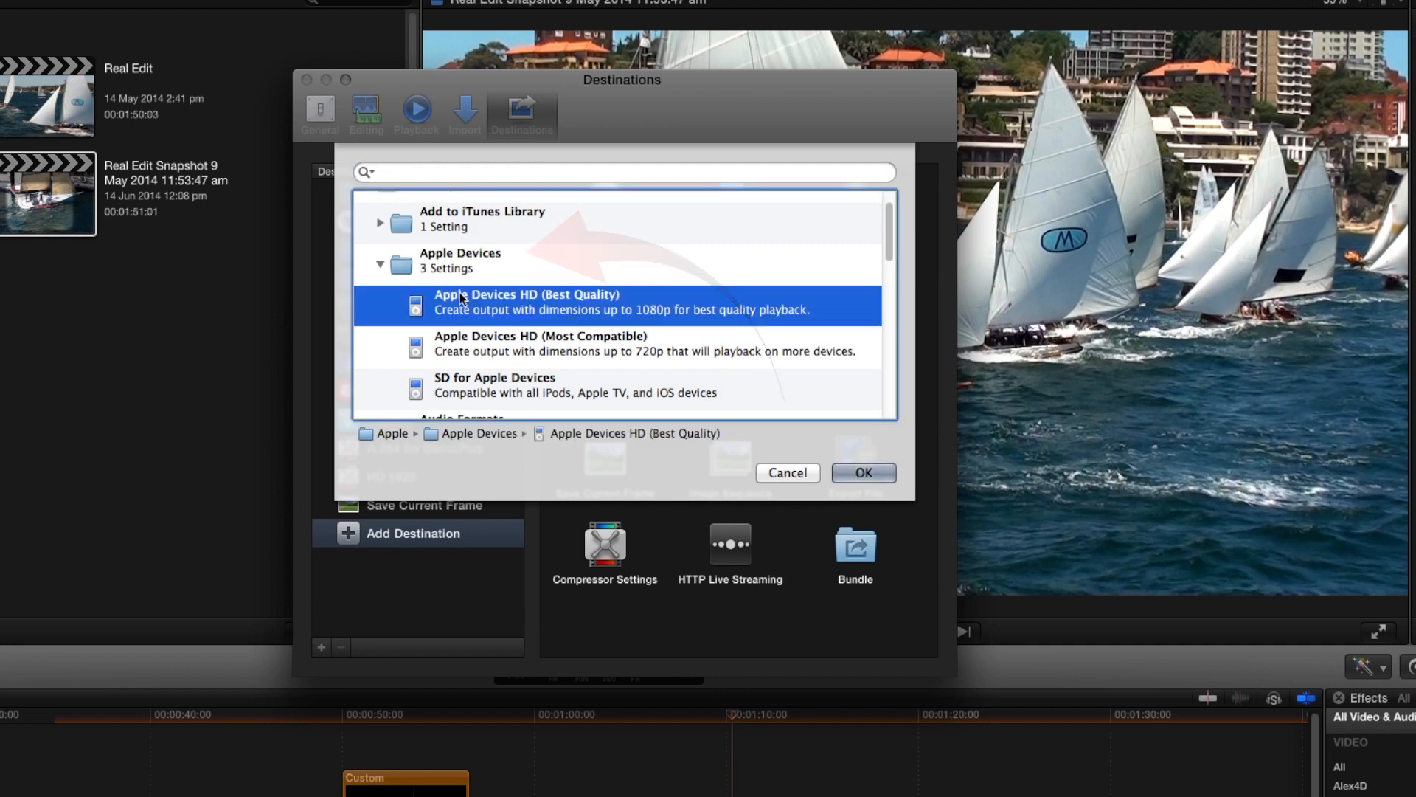
left_click(380, 264)
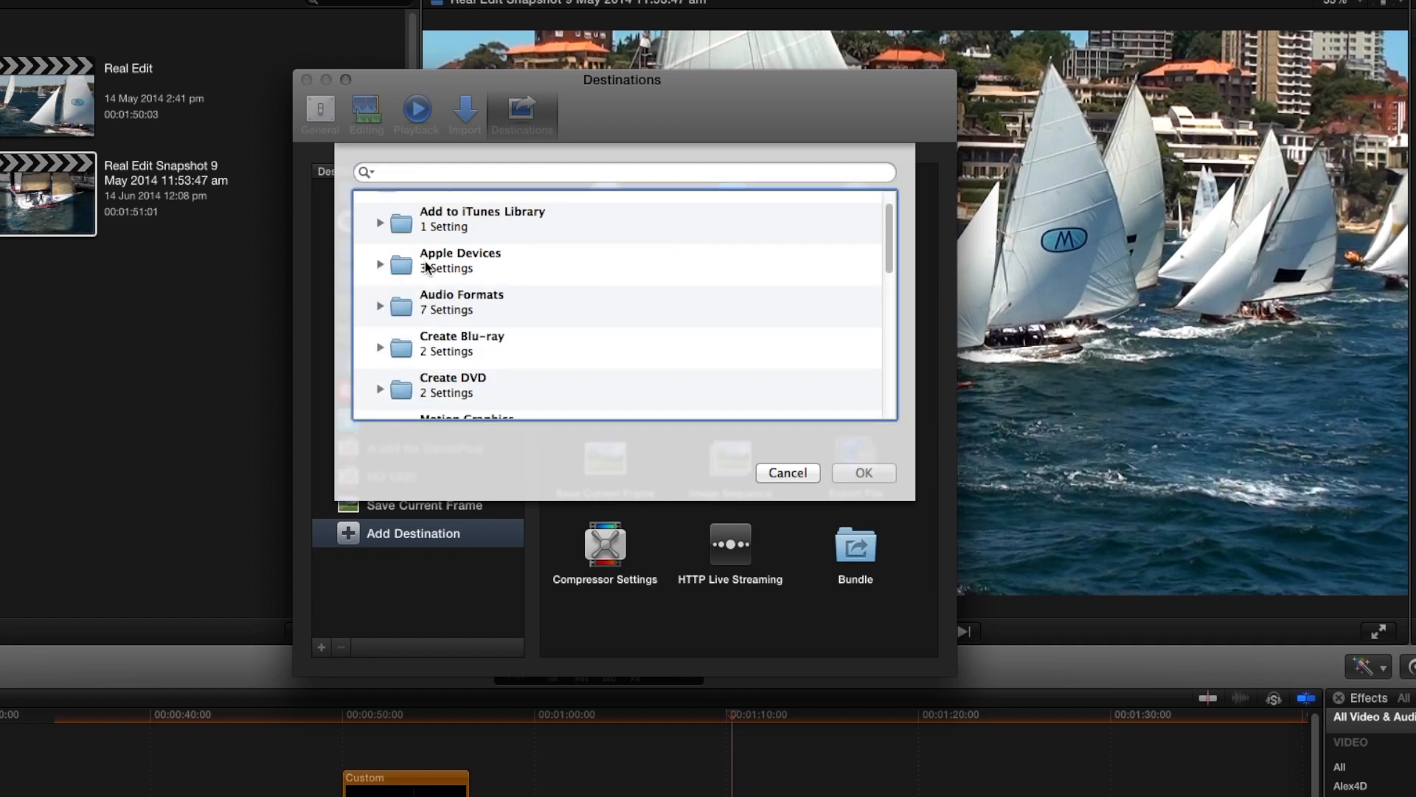
scroll(427, 267, "up", 2)
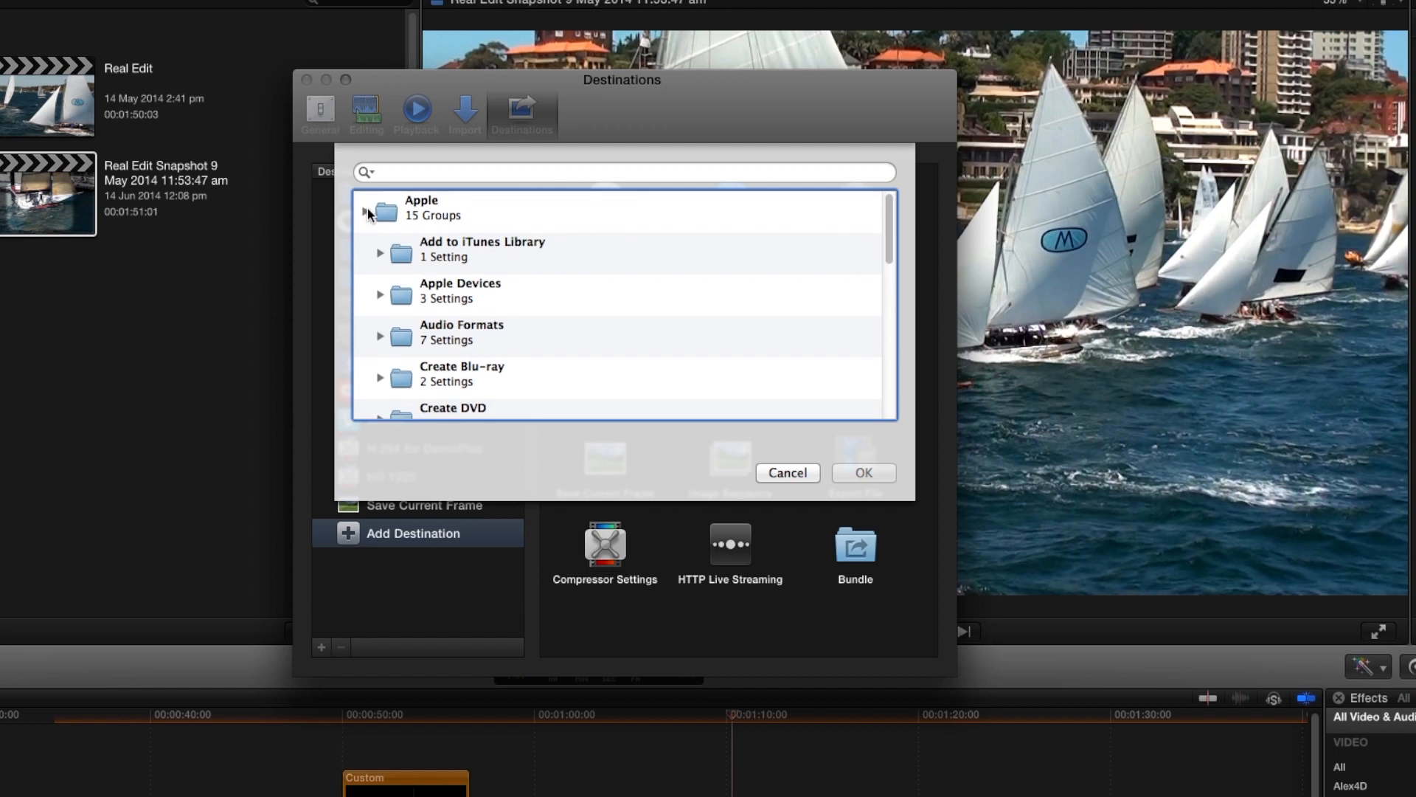
left_click(366, 213)
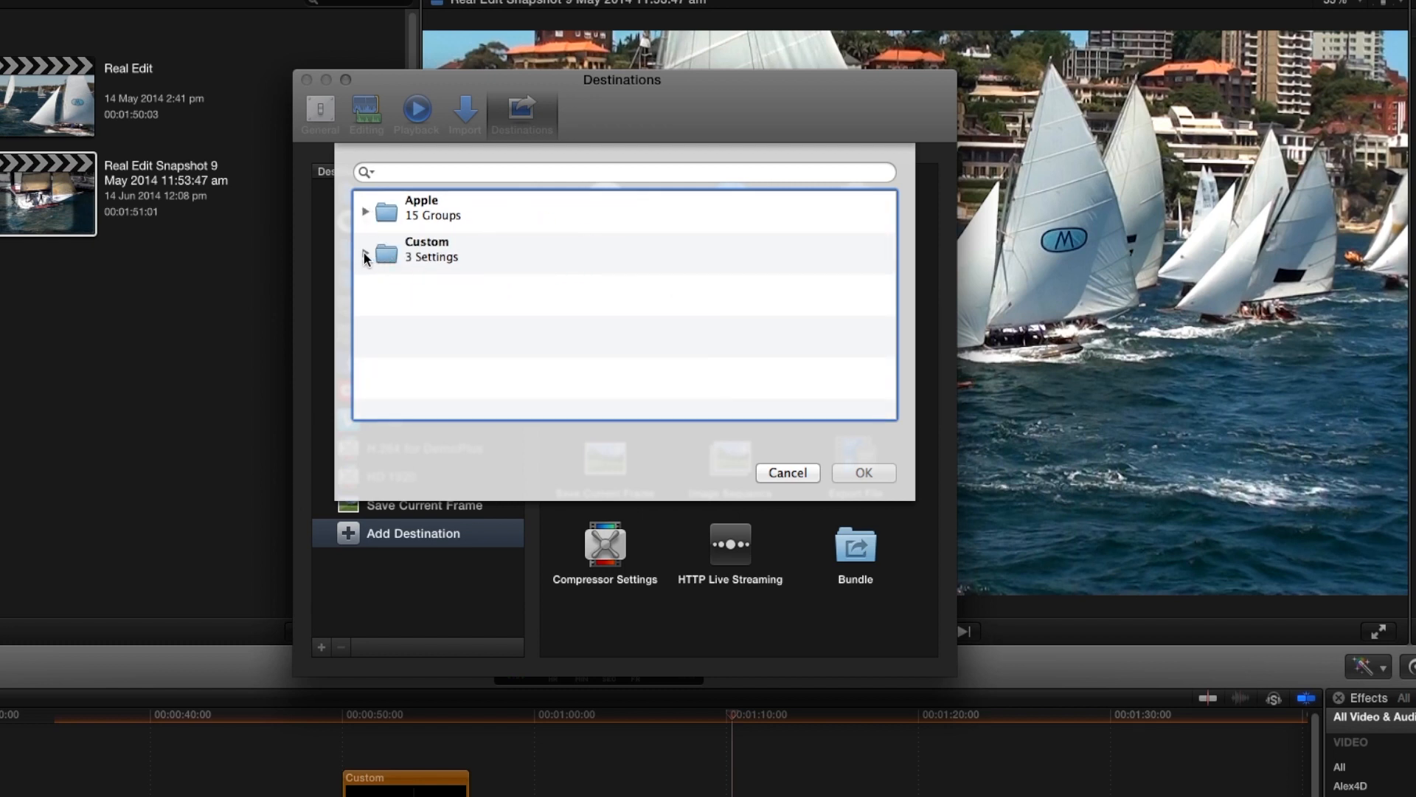
left_click(365, 254)
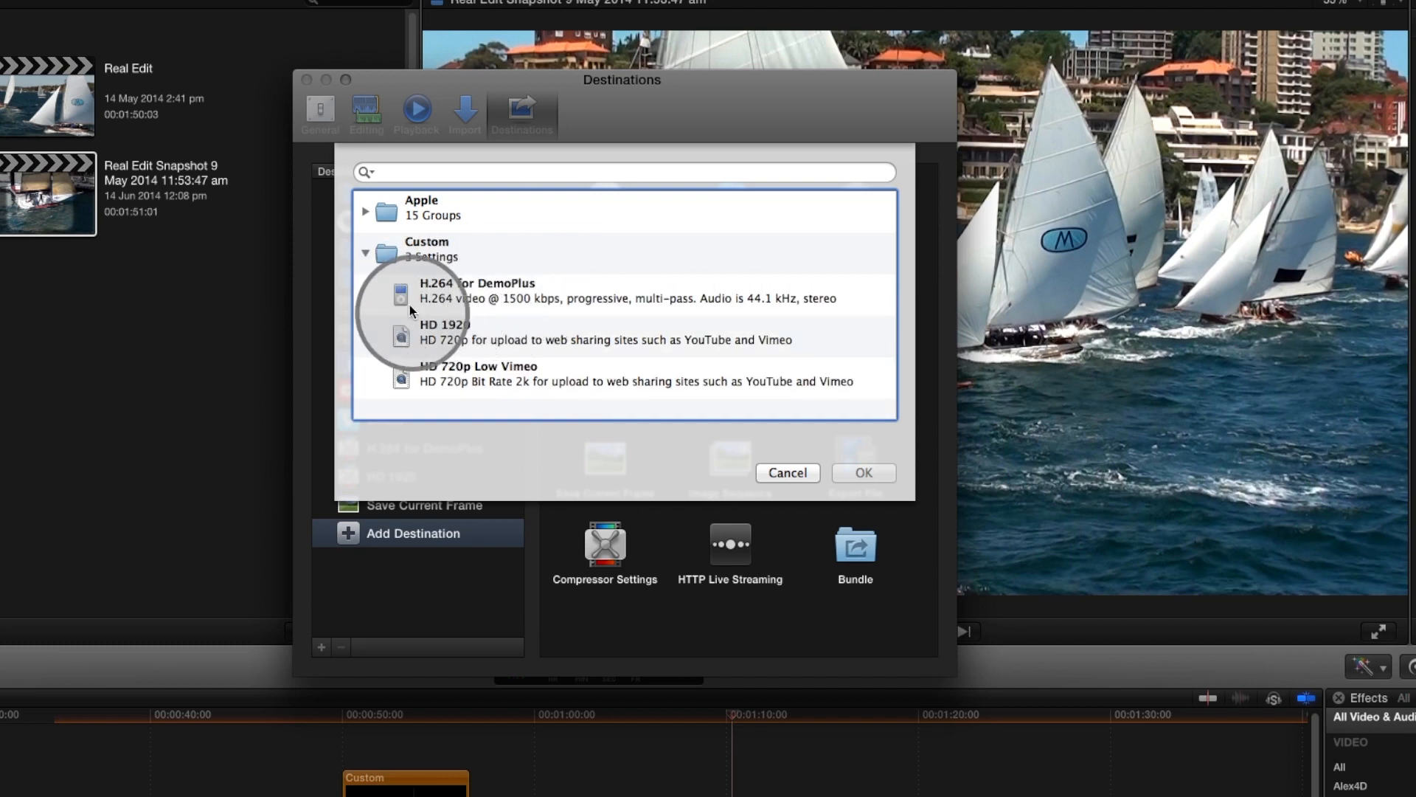
left_click(787, 473)
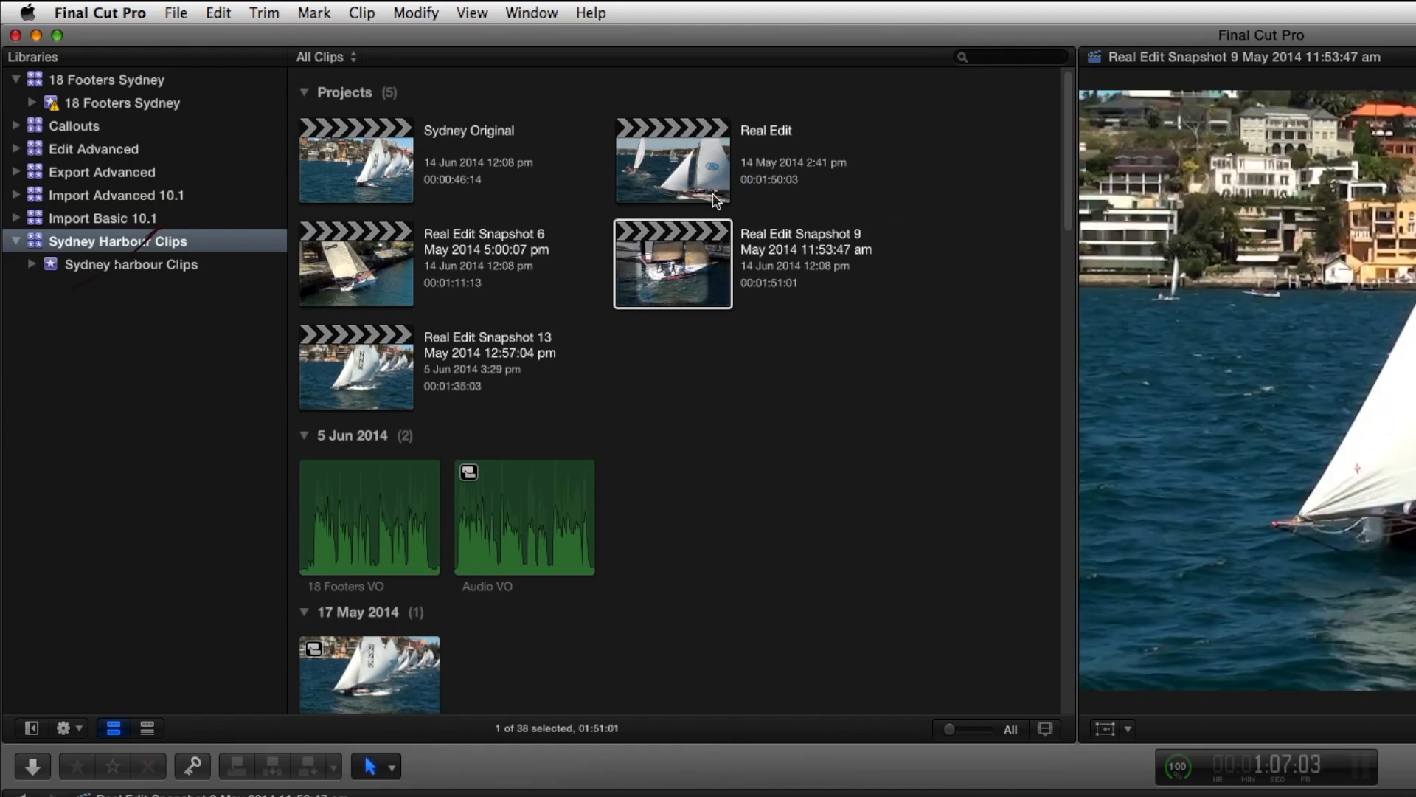
- Send the Real Edit project to Compressor and play part of it in the preview
left_click(177, 13)
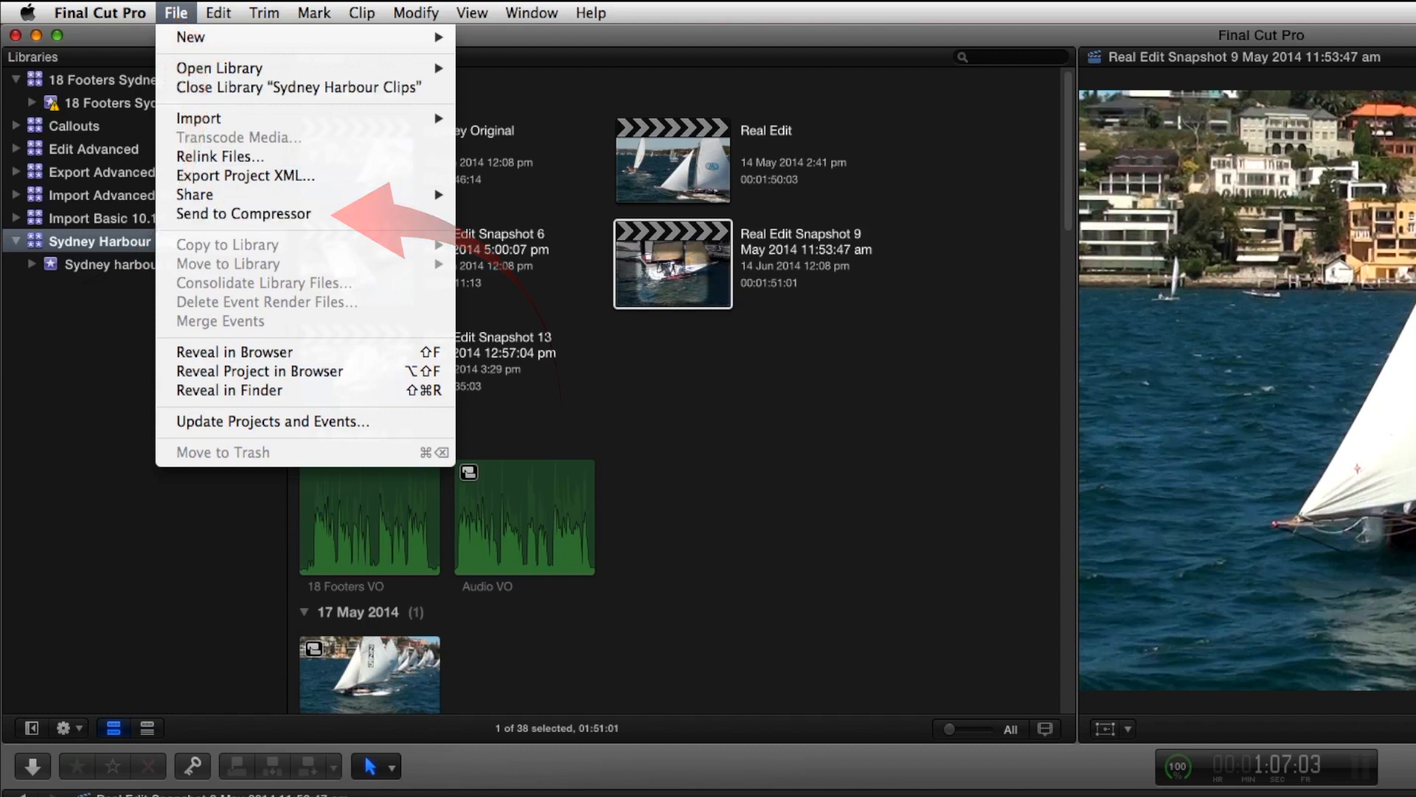
left_click(244, 214)
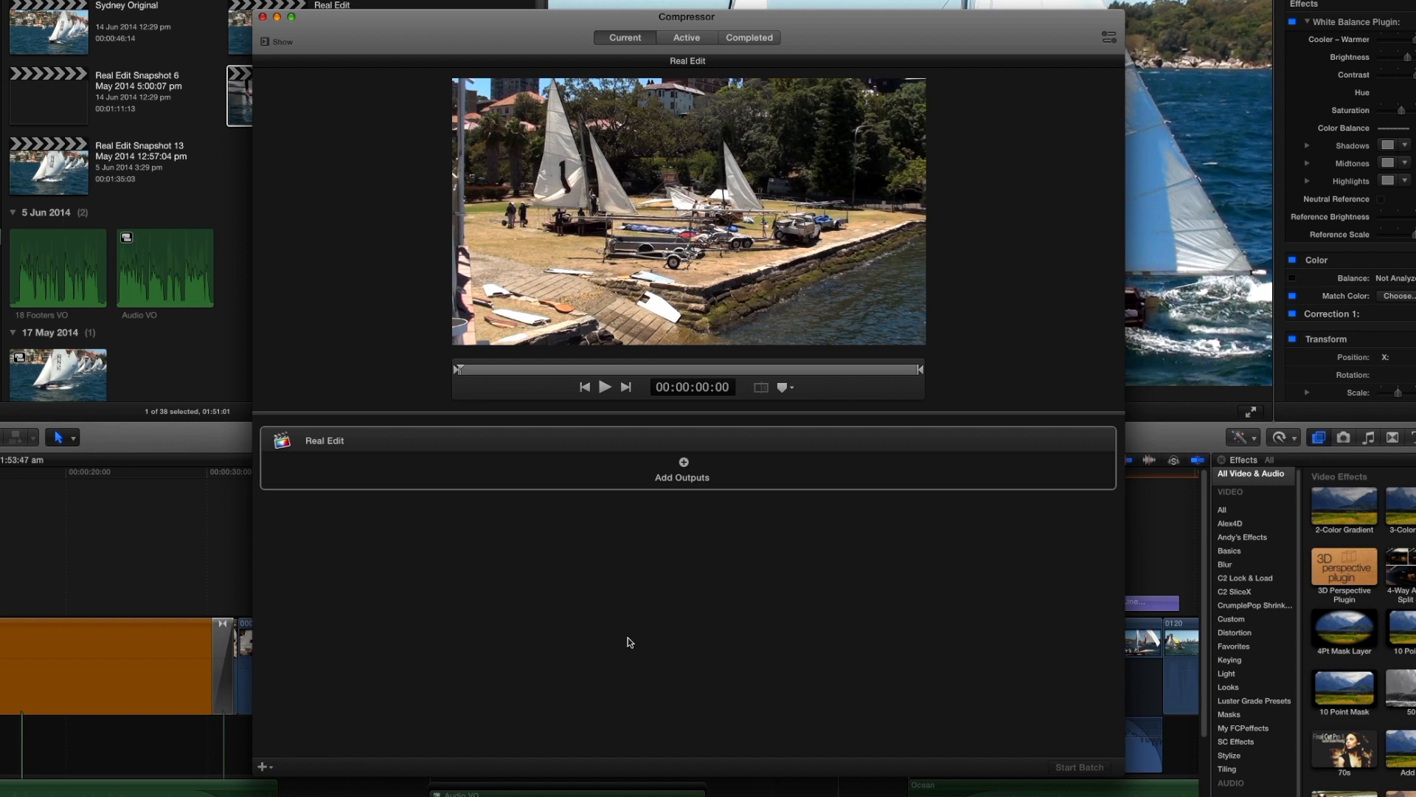
left_click(321, 443)
left_click_drag(461, 369, 565, 374)
left_click(608, 391)
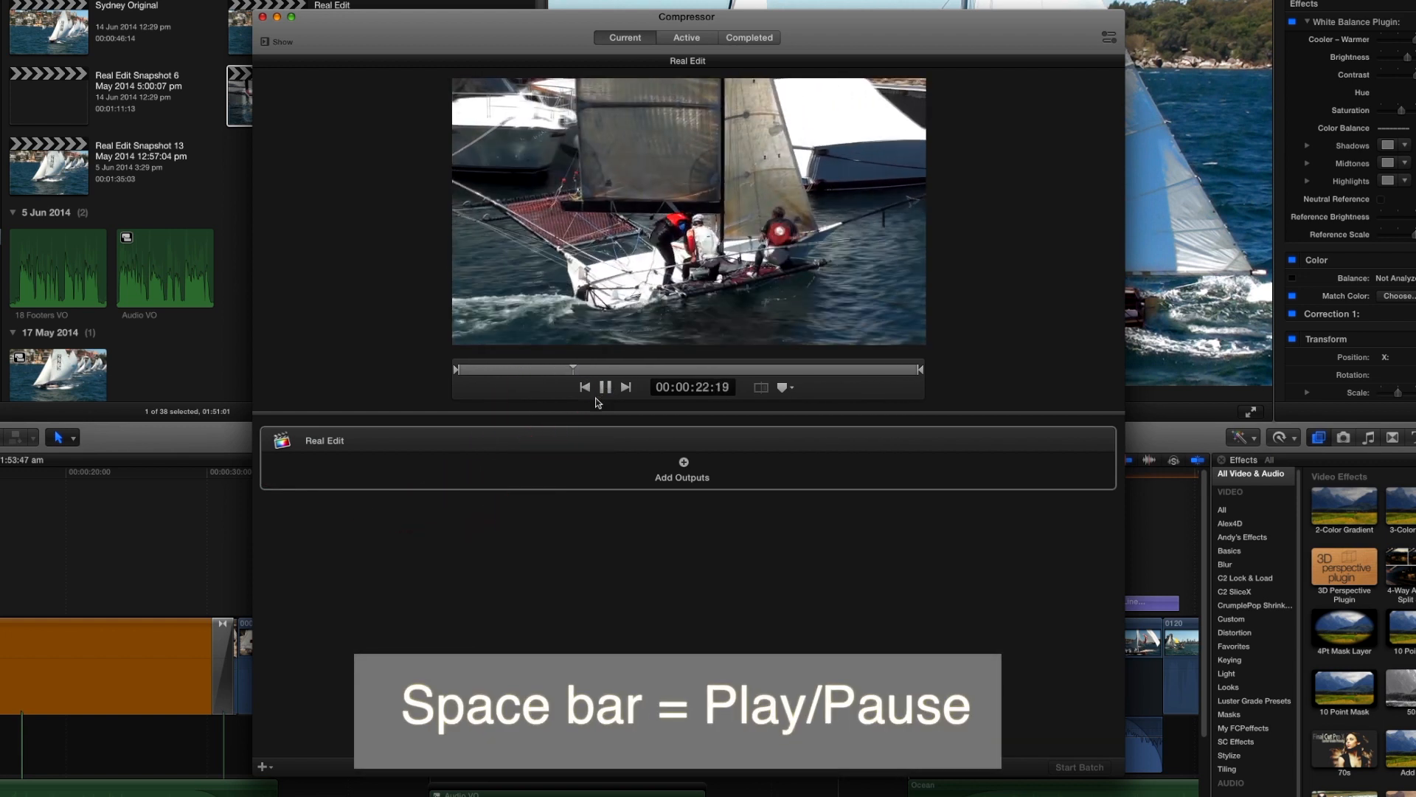
key("space")
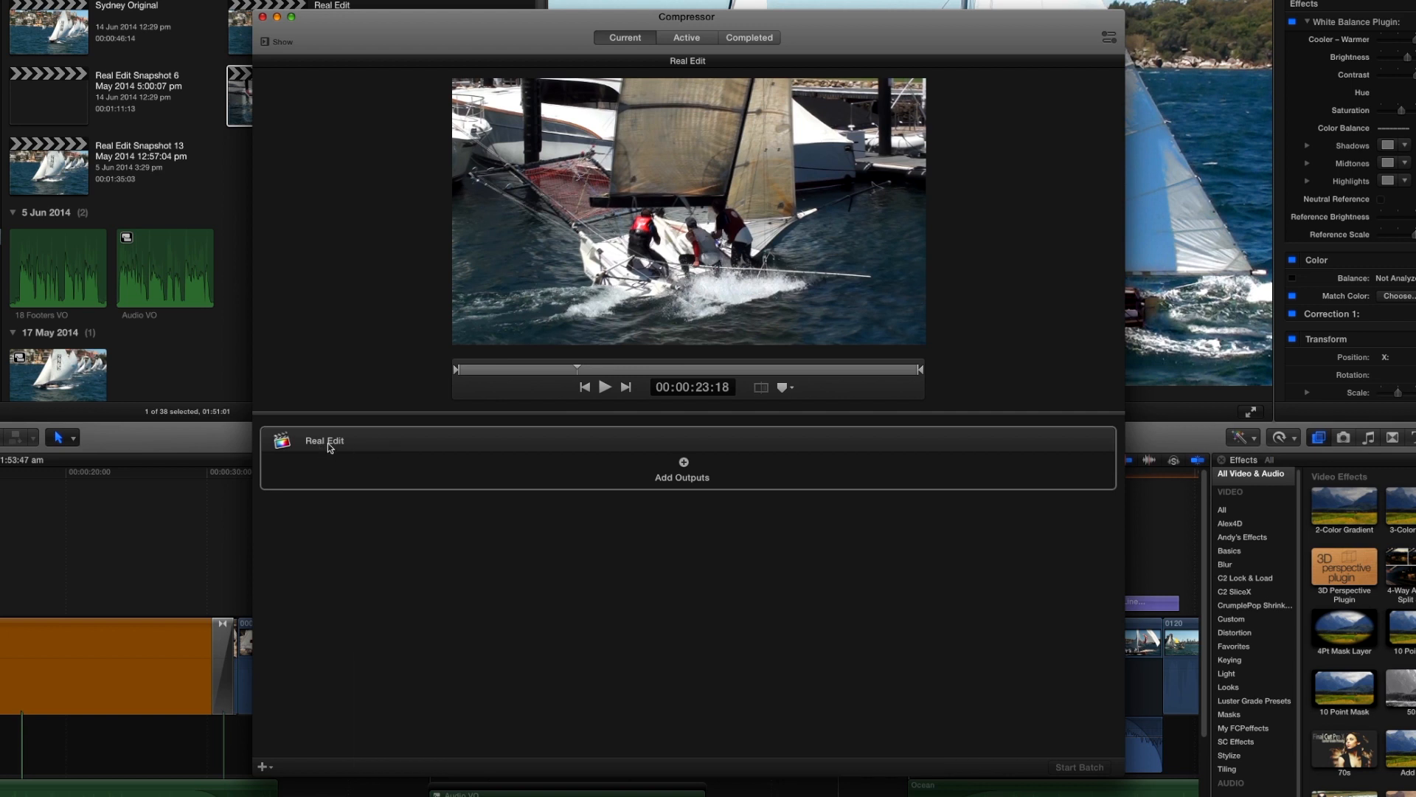
- Show the settings library and add the iTunes Library setting Apple Devices HD (Best Quality) as an output of the Real Edit job
left_click(265, 42)
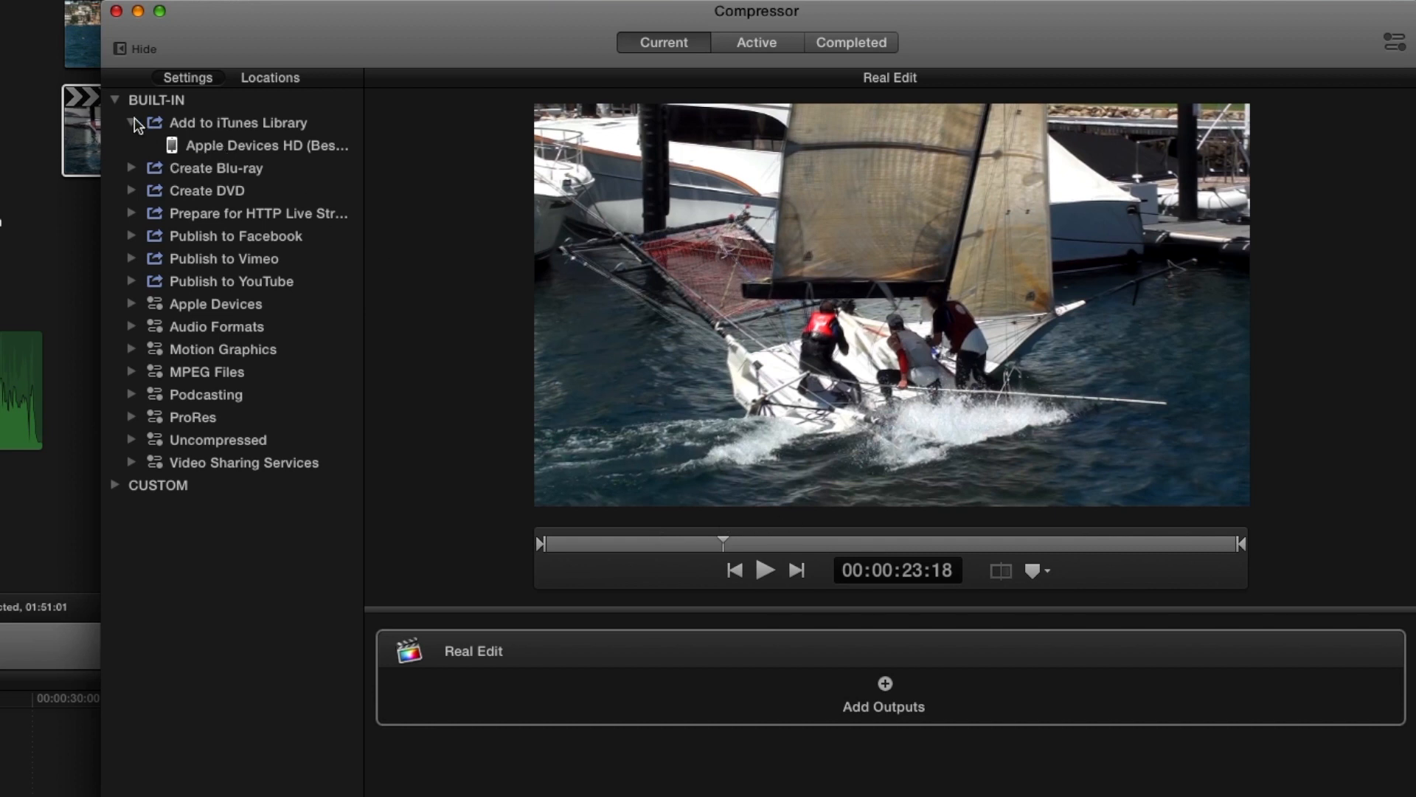
left_click(215, 138)
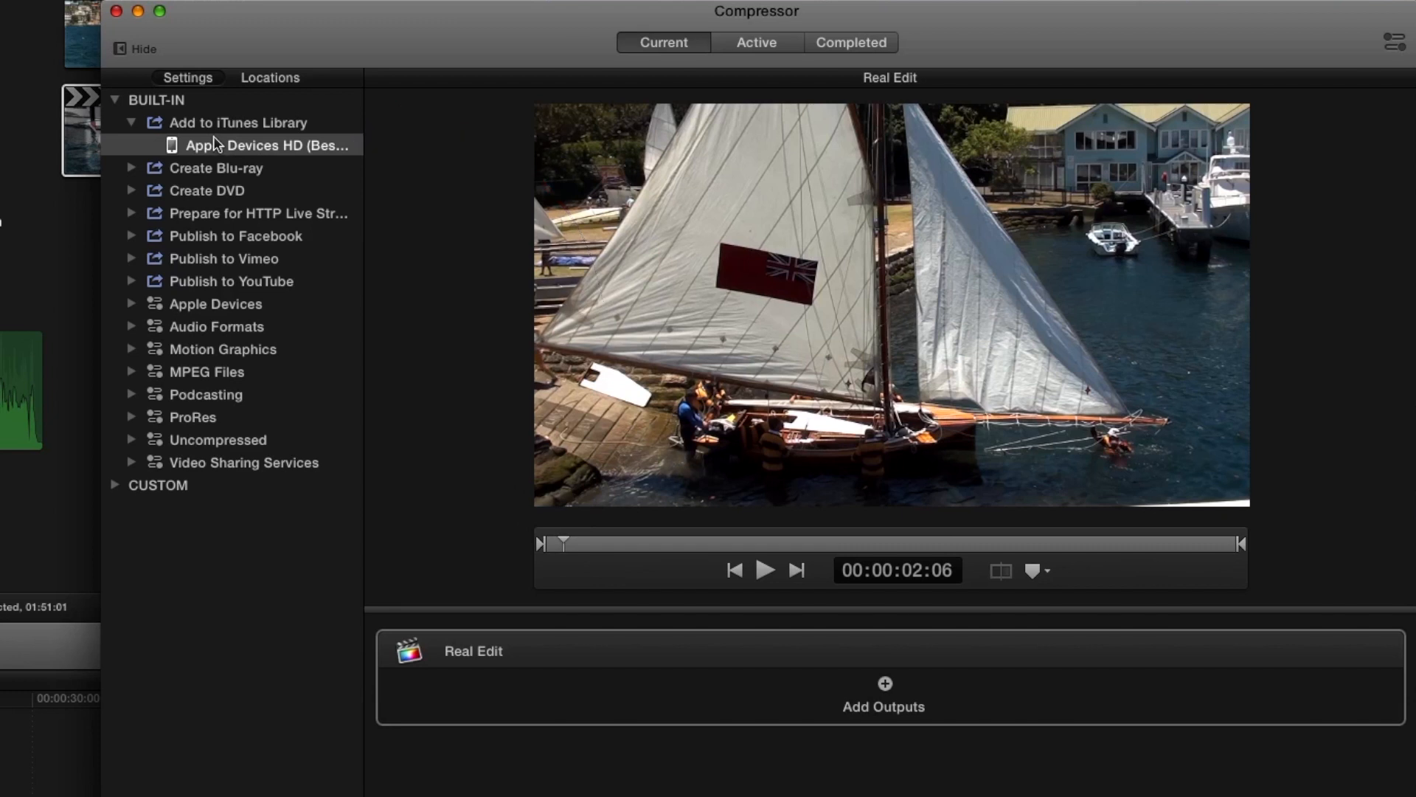
left_click_drag(196, 142, 481, 679)
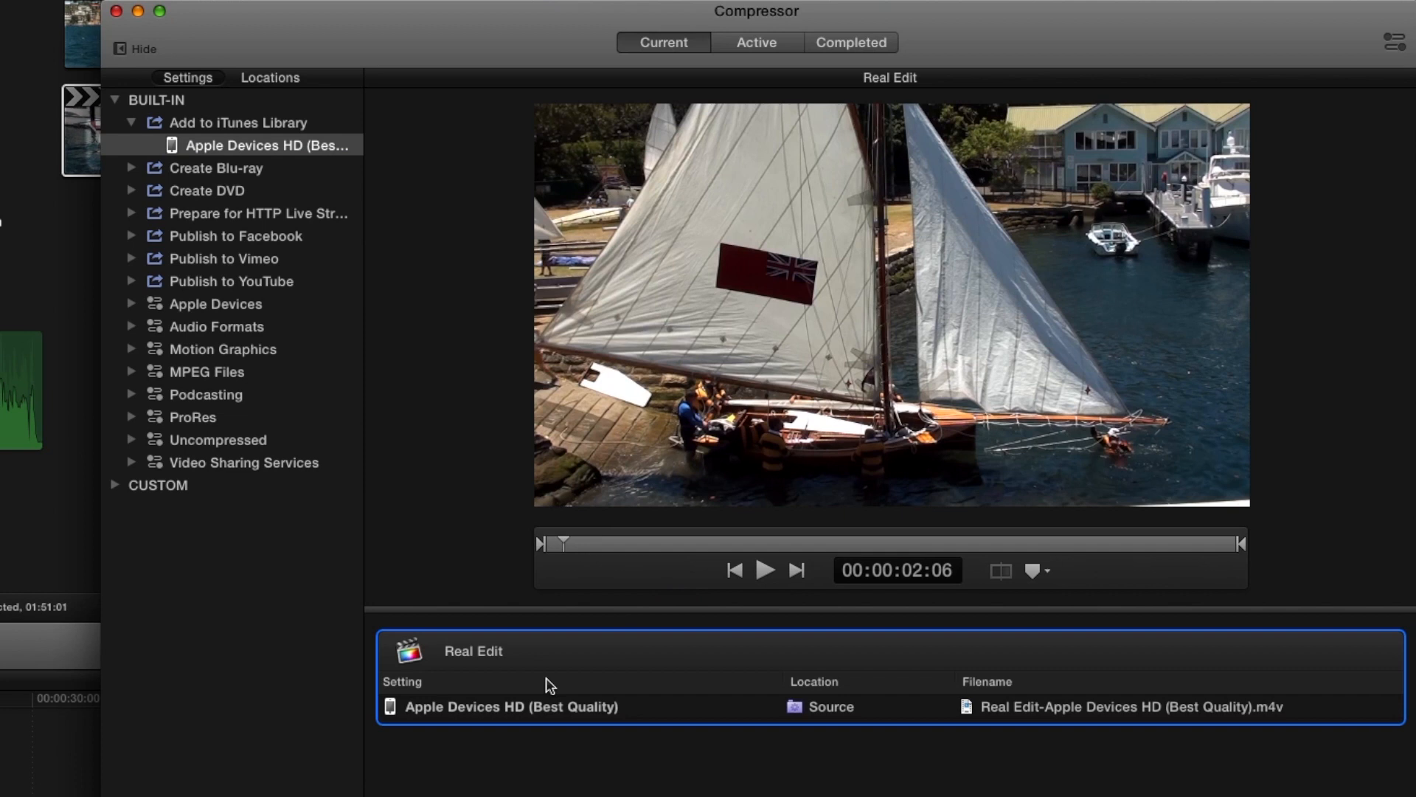
- Add the HD 720p setting from Publish to Vimeo as another output of the Real Edit job
left_click(131, 192)
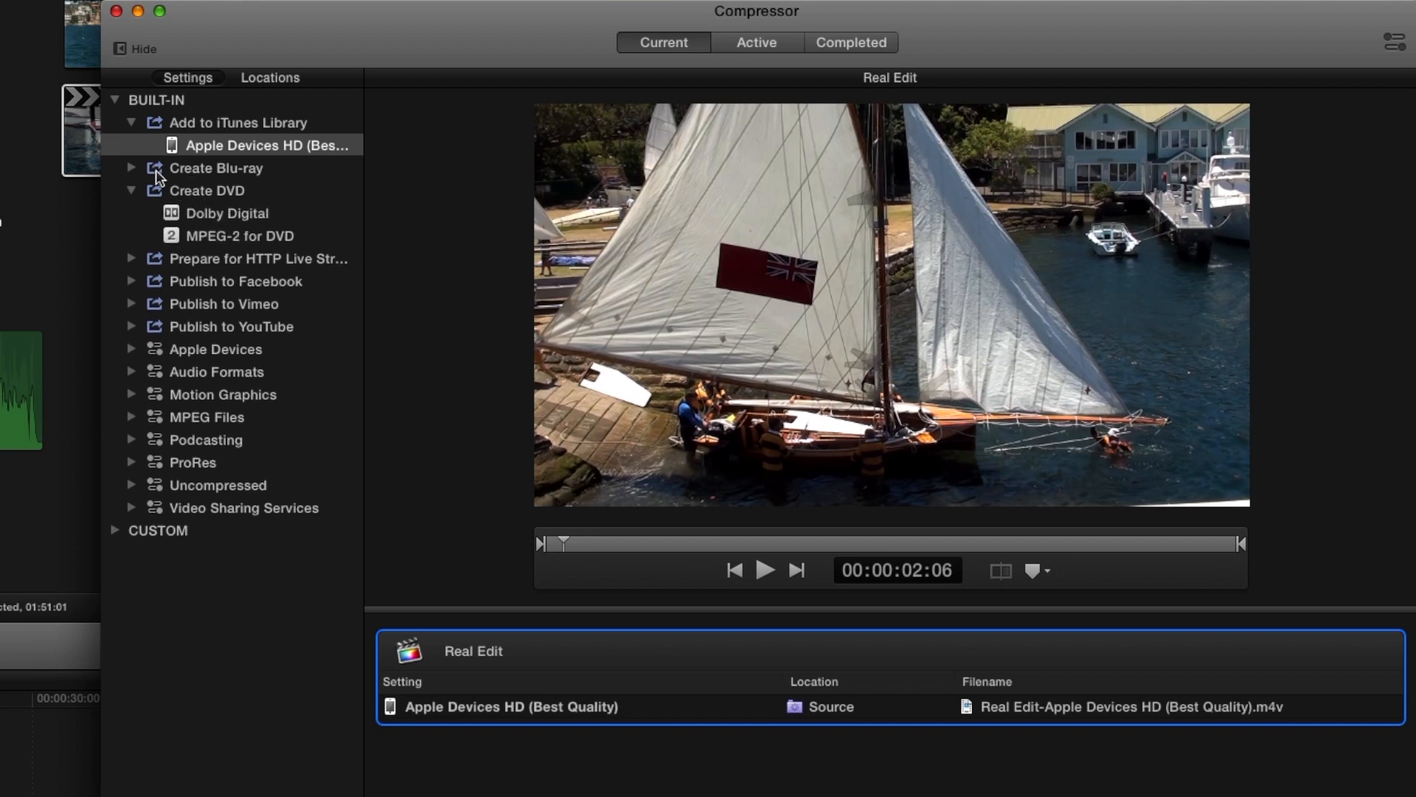
left_click(131, 304)
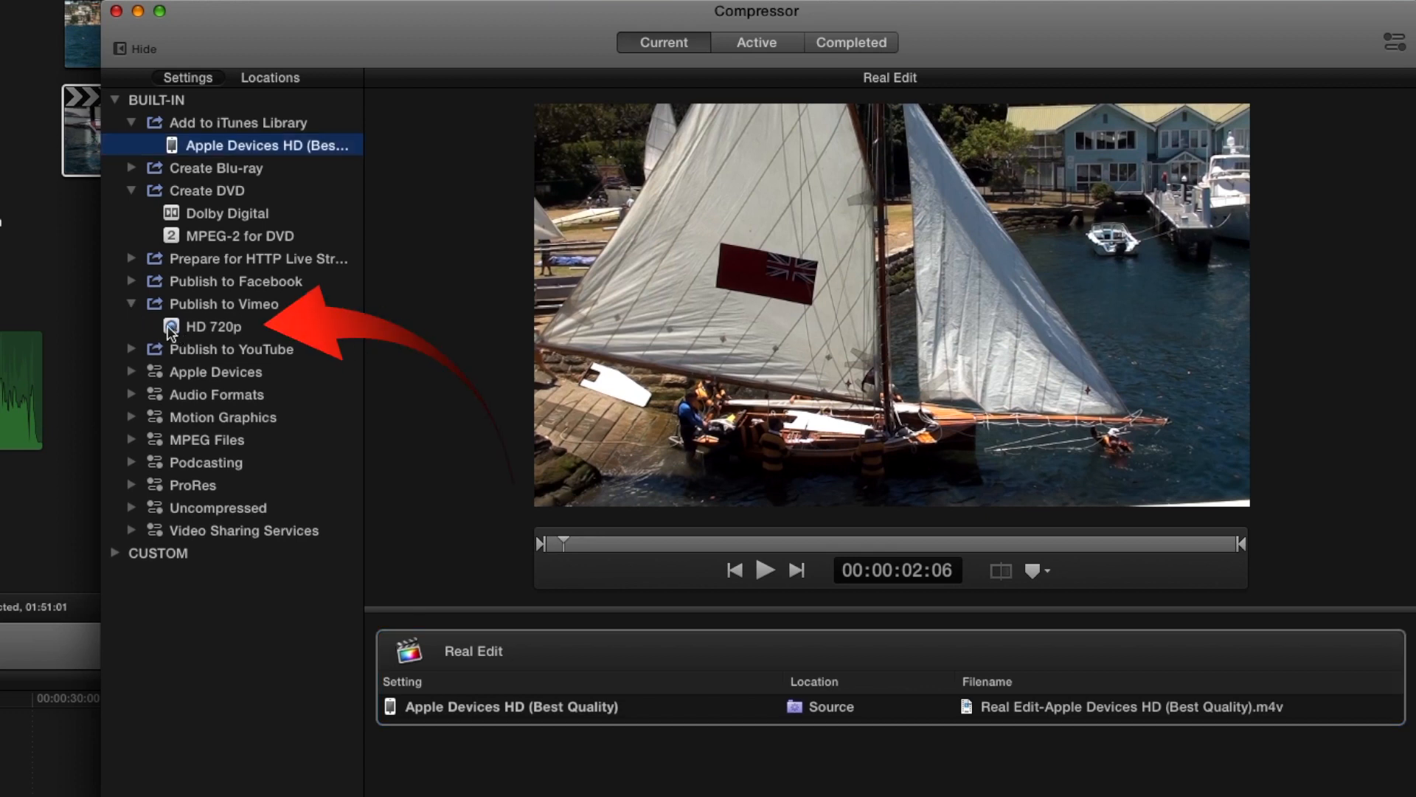
left_click_drag(170, 332, 533, 666)
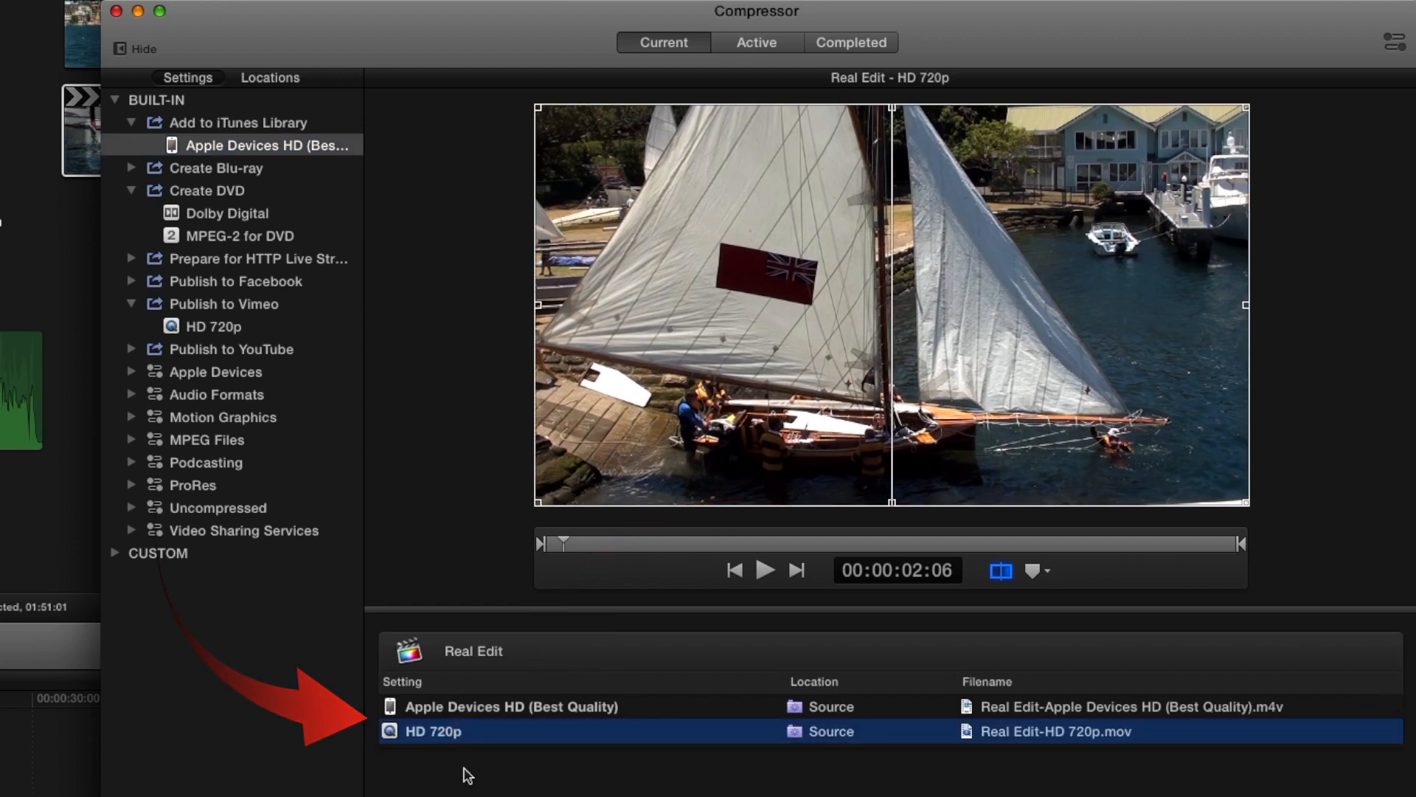
- Duplicate the Vimeo HD 720p setting into the custom settings
left_click(115, 553)
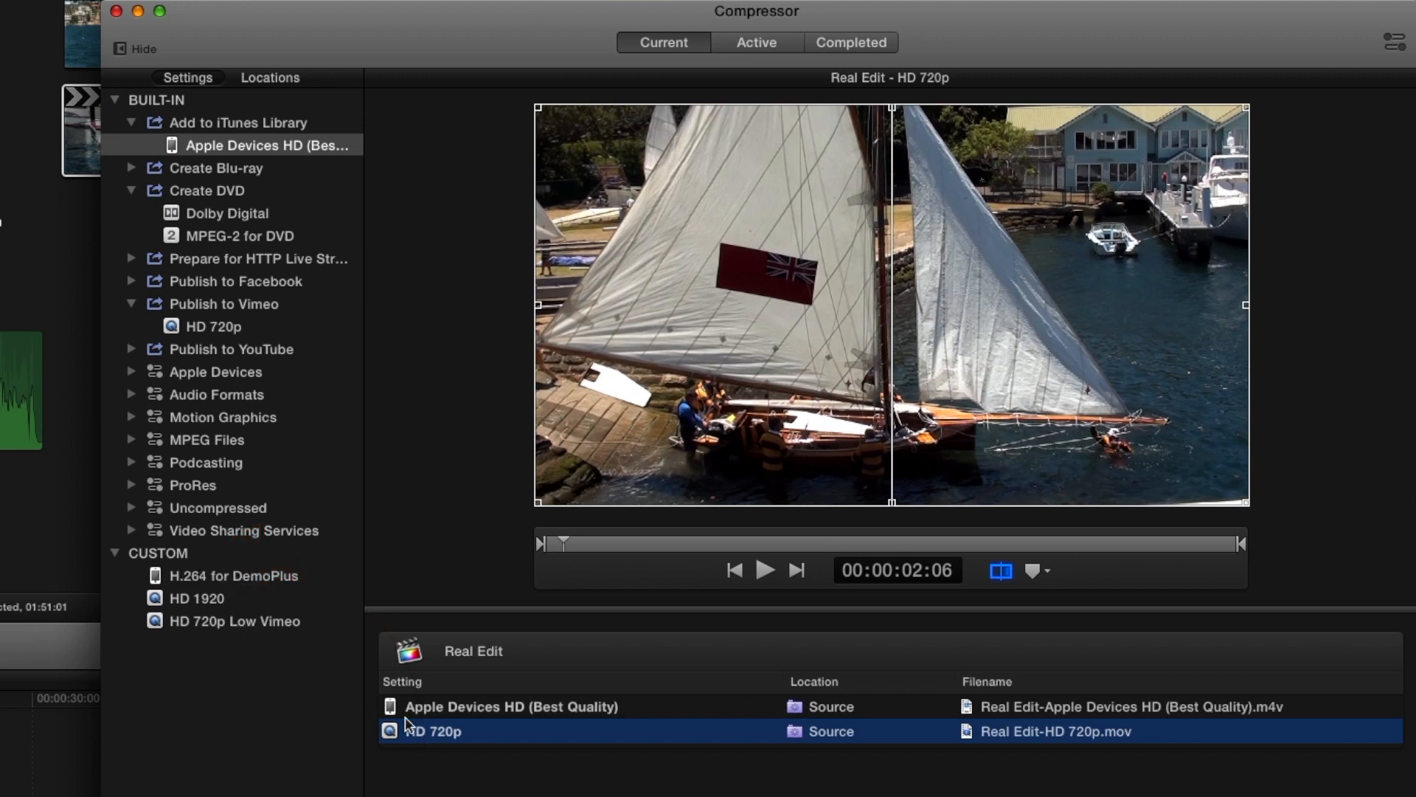
left_click(198, 326)
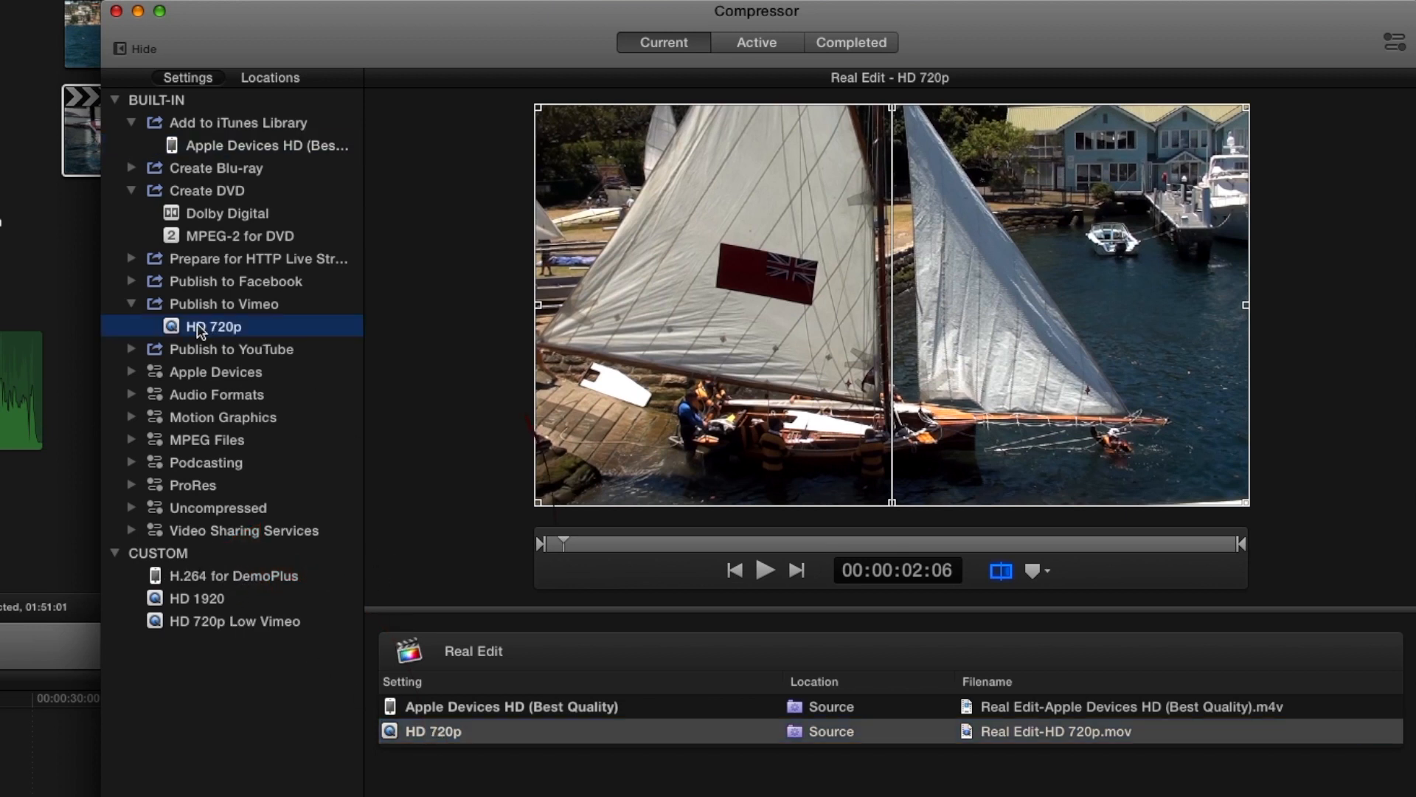
right_click(197, 326)
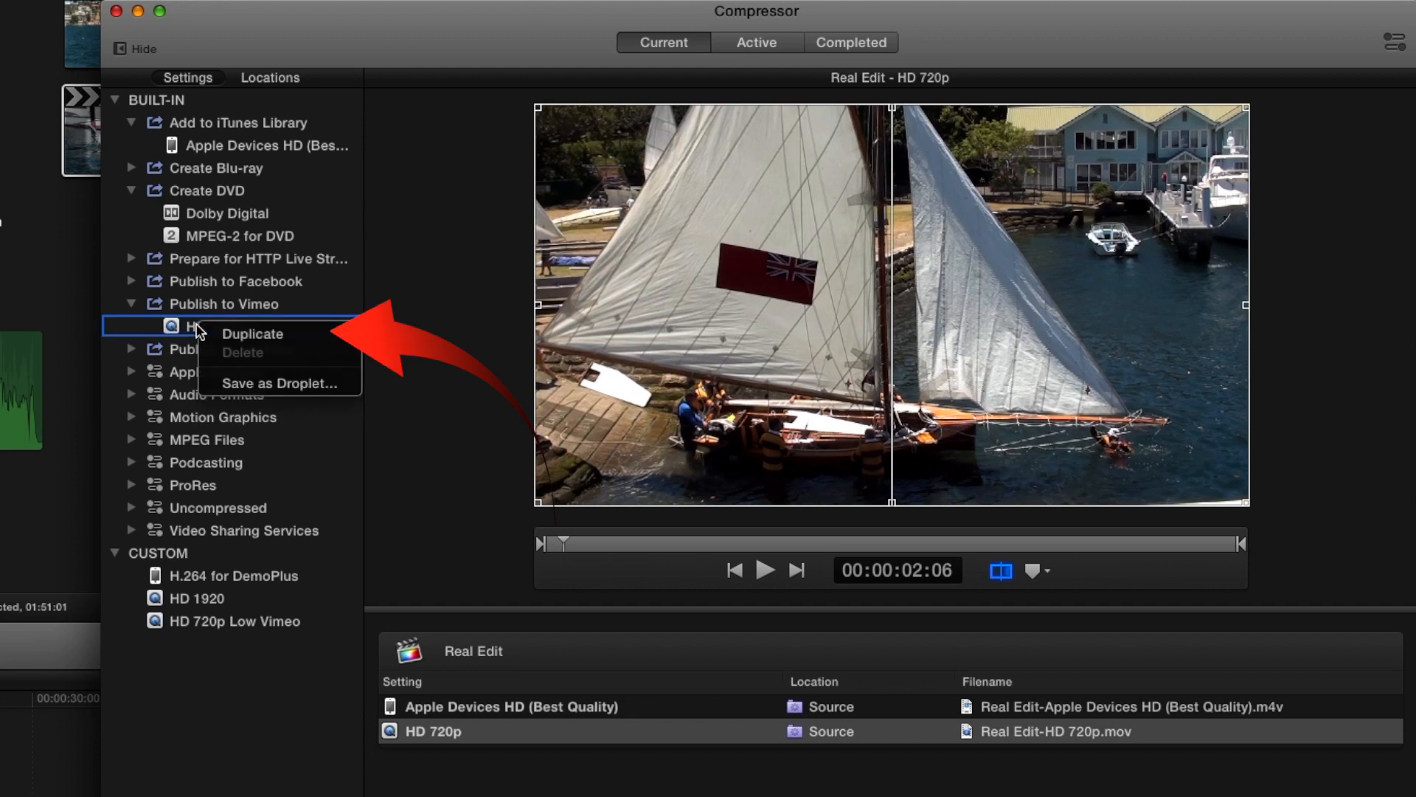
left_click(252, 336)
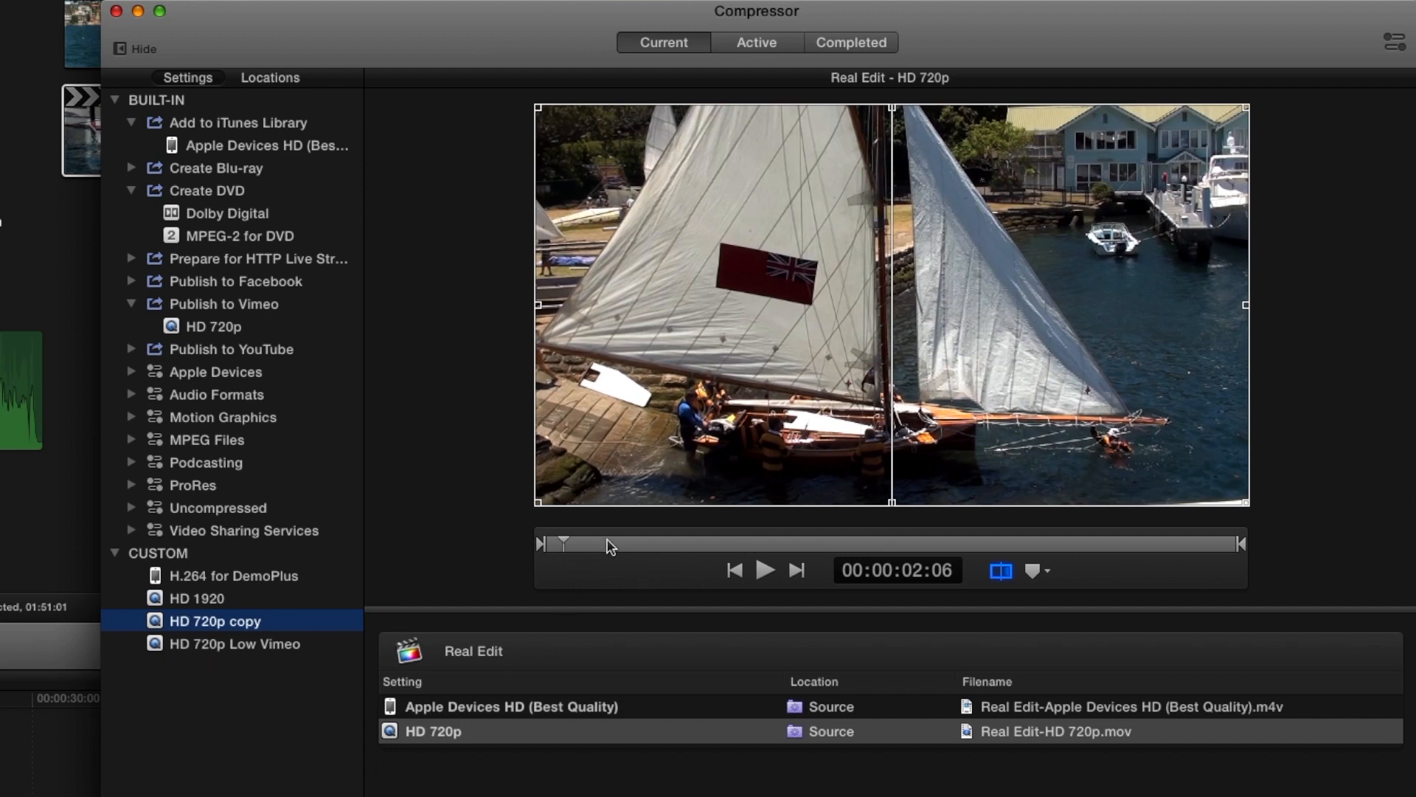
- Compare source and output in the split preview by playing the HD 720p and Apple Devices HD (Best Quality) outputs
mouse_move(455, 729)
left_click(1001, 571)
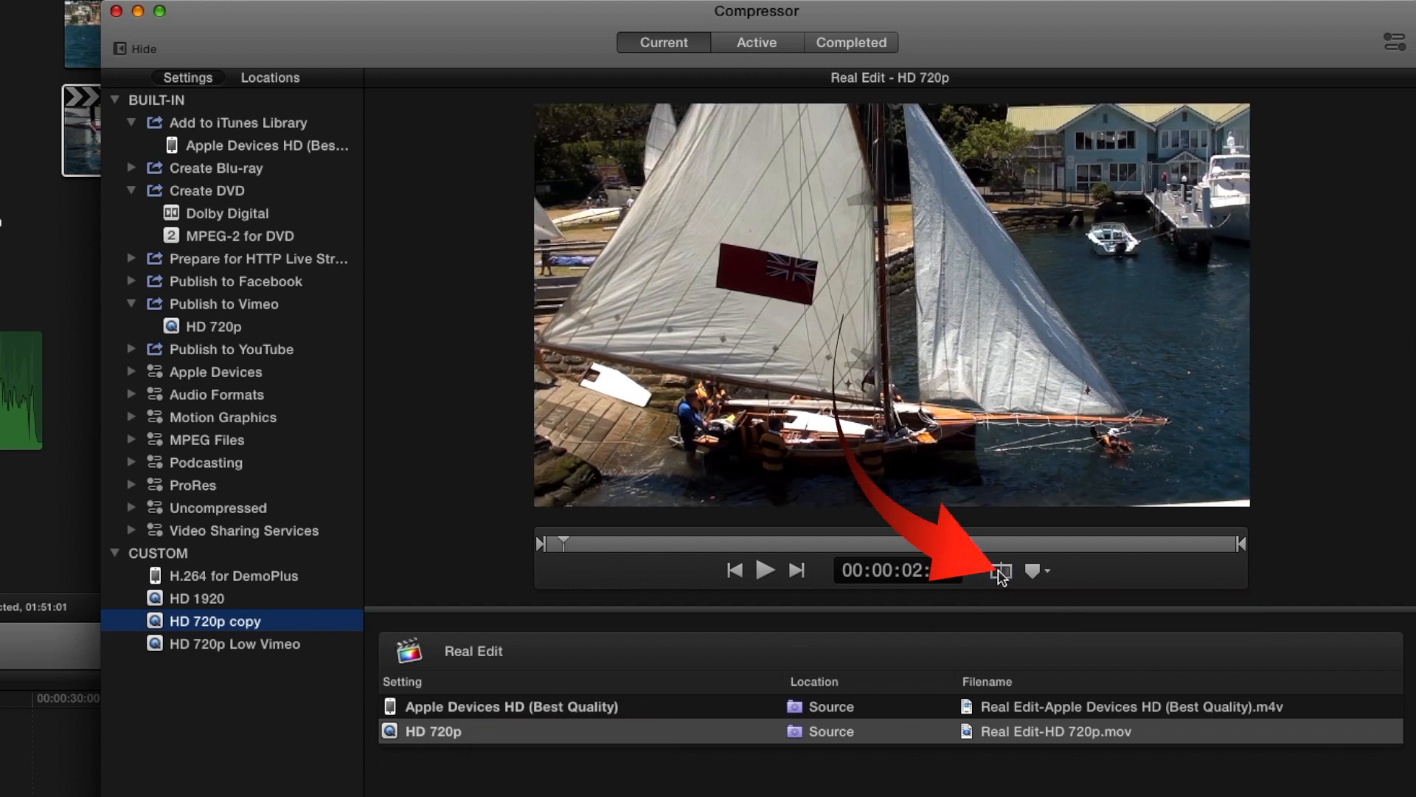
left_click(1005, 572)
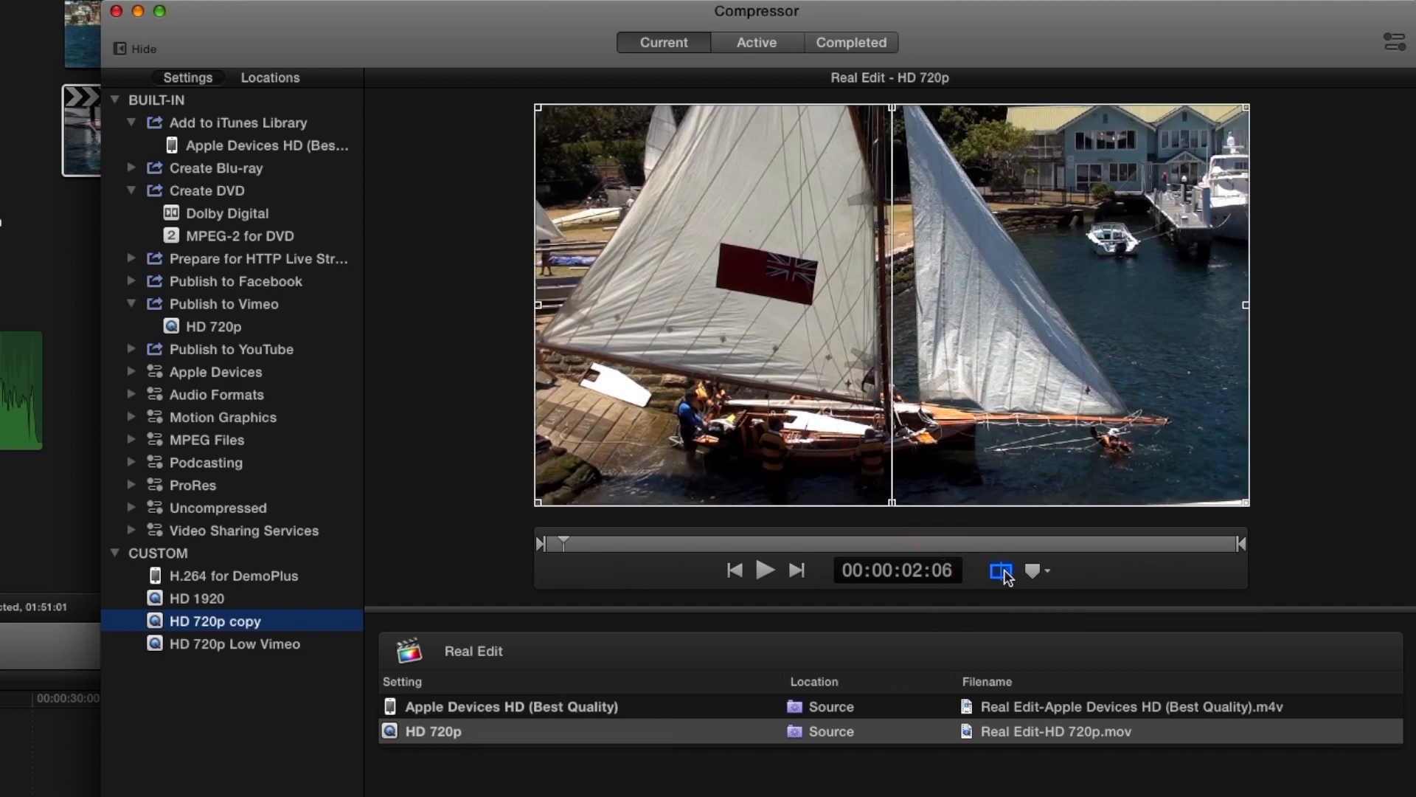
left_click(765, 570)
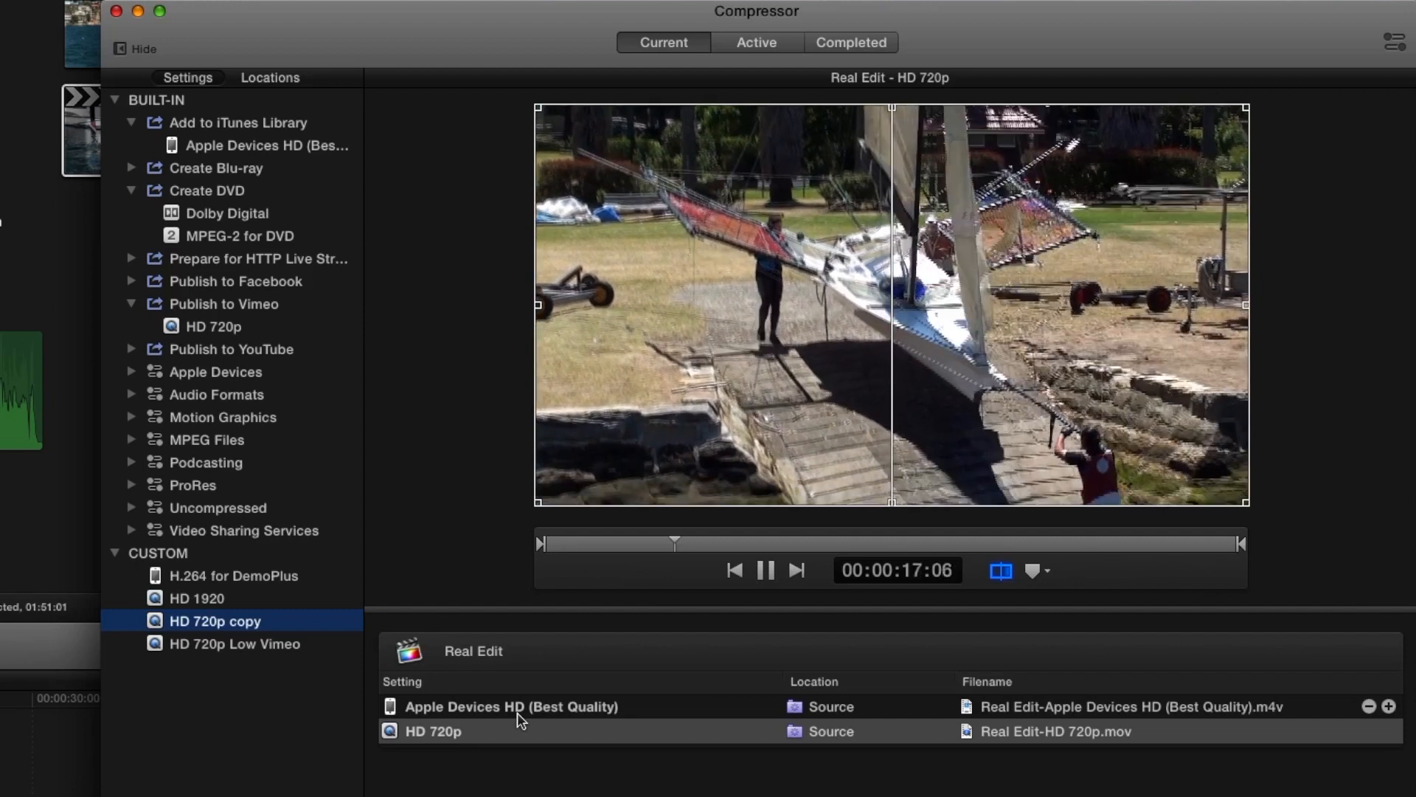
left_click(517, 713)
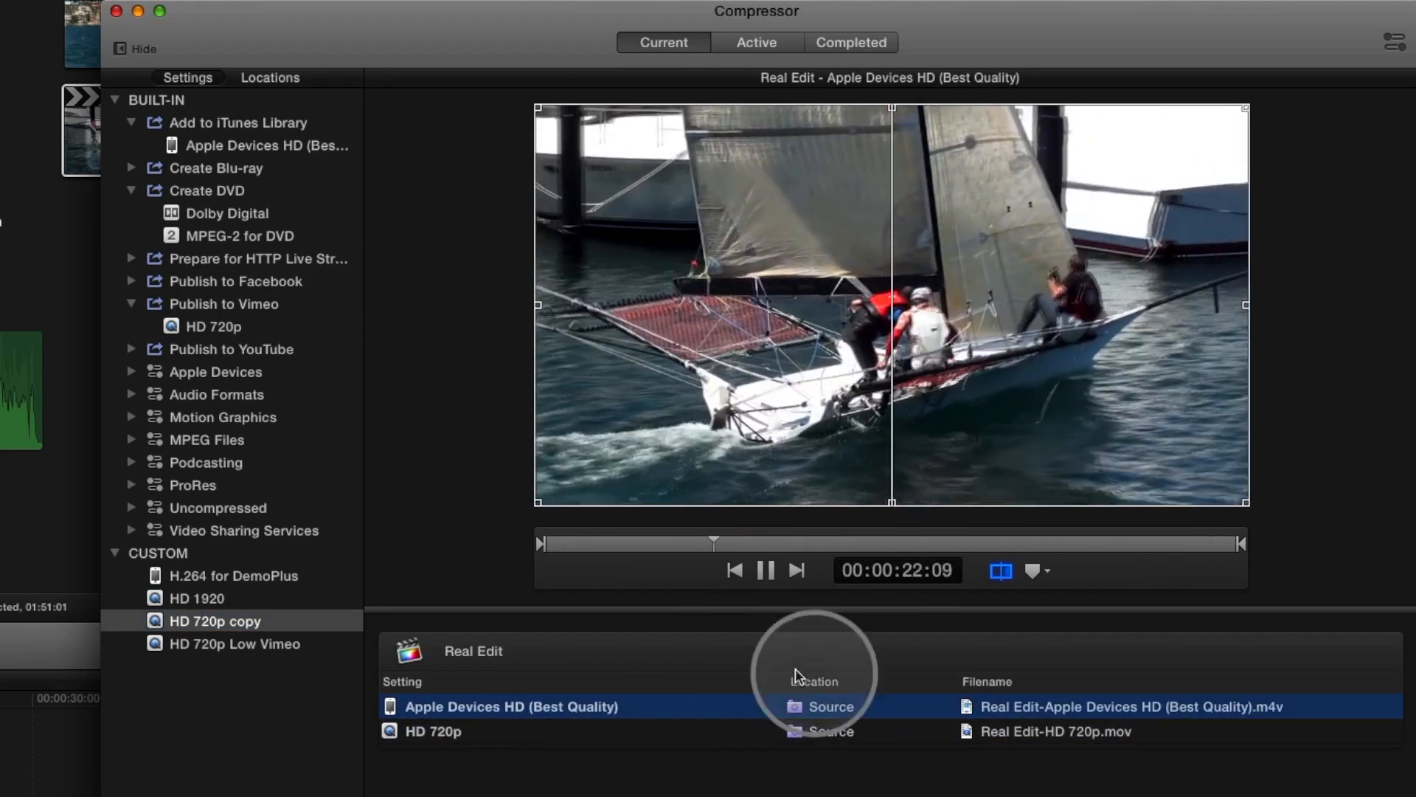
- Remove the Apple Devices HD (Best Quality) output from the Real Edit job
left_click(528, 741)
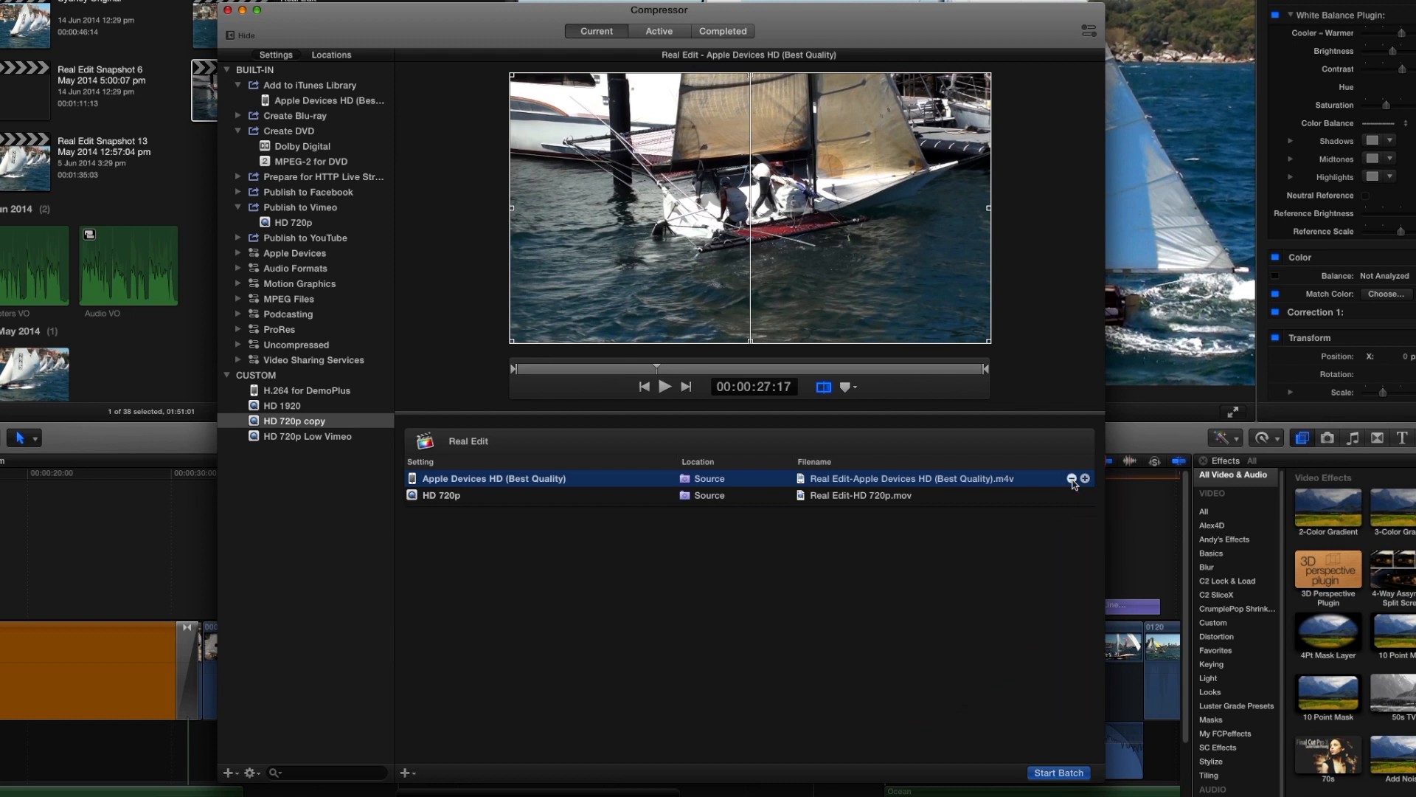
left_click(1071, 478)
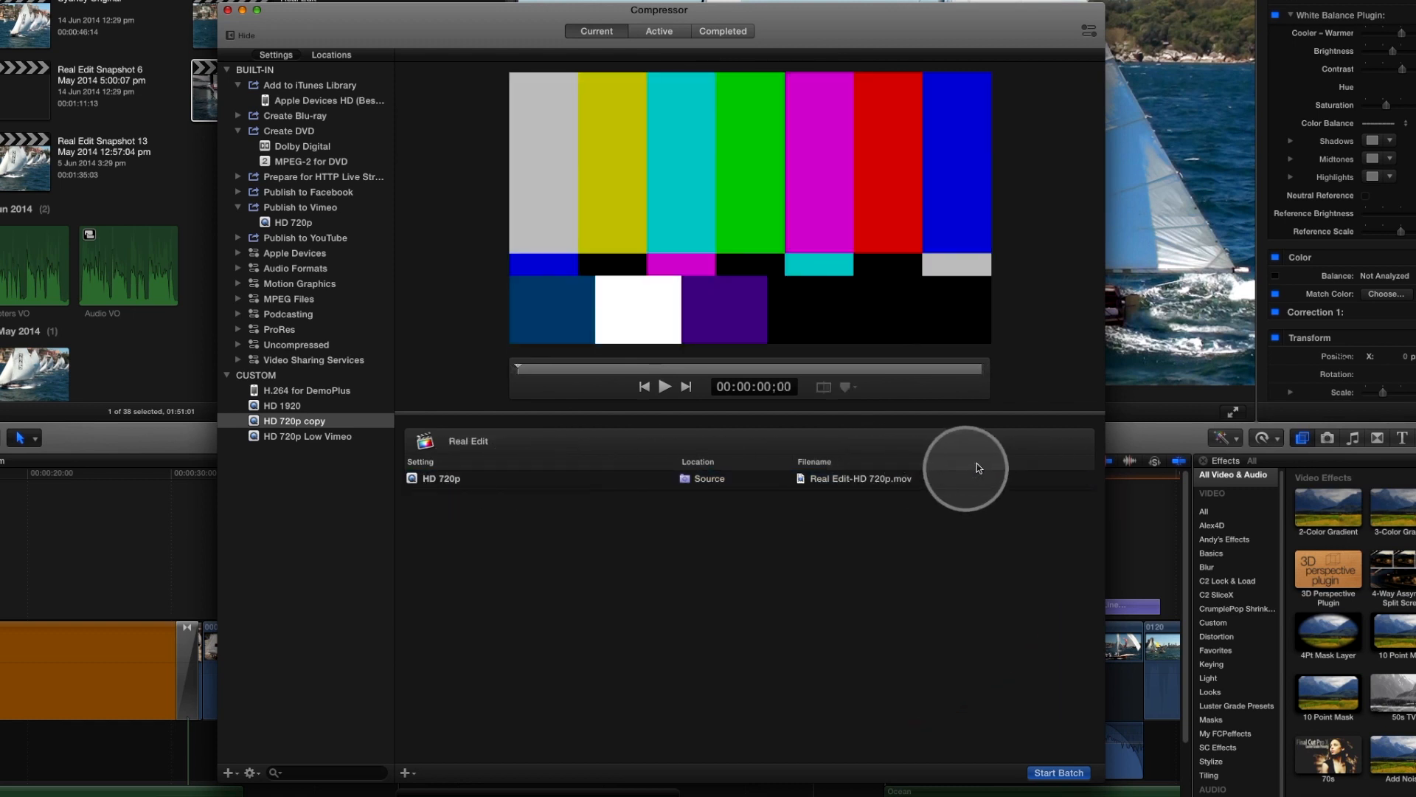
- Add the Publish to YouTube HD 720p setting and Apple Devices HD (Best Quality) as outputs of the Real Edit job
mouse_move(1076, 476)
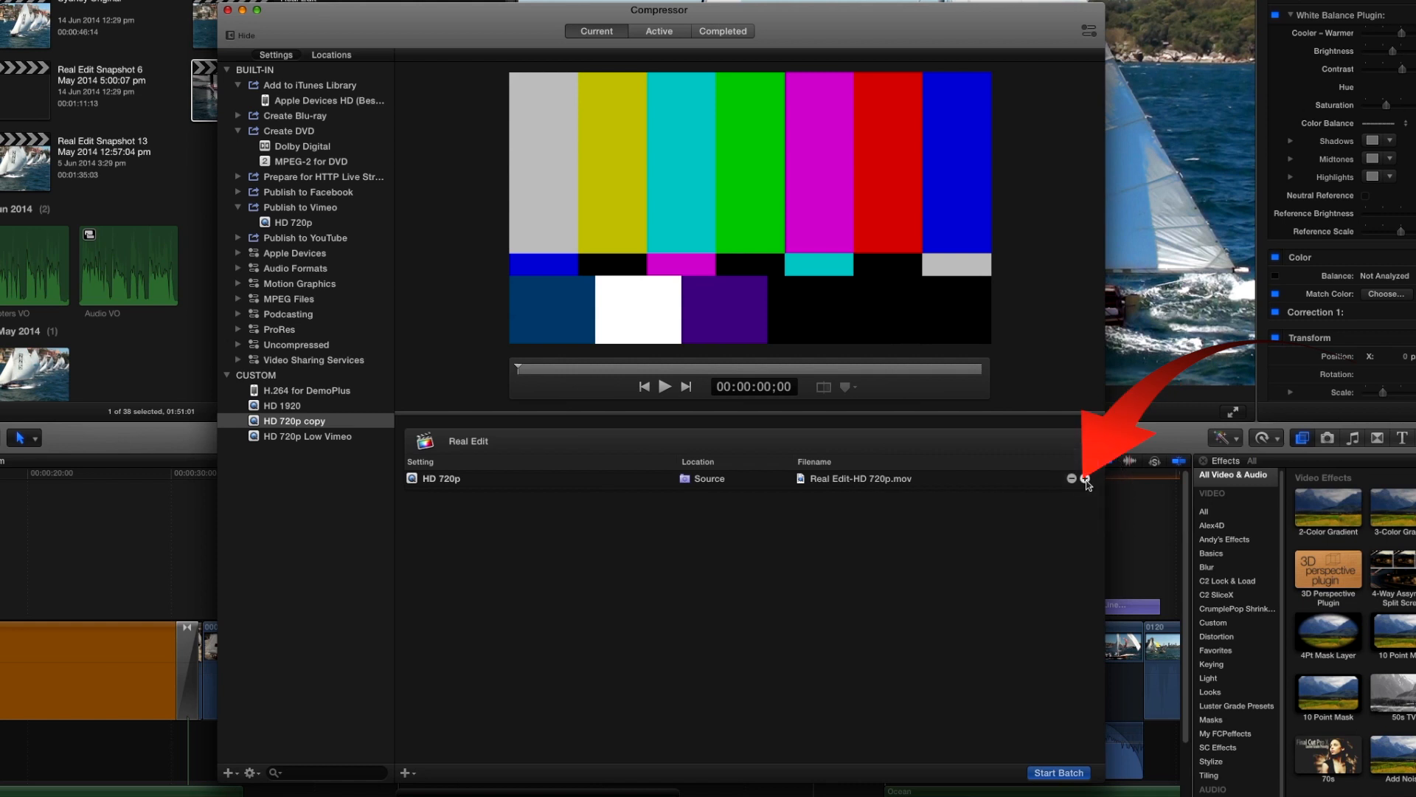
left_click(1085, 478)
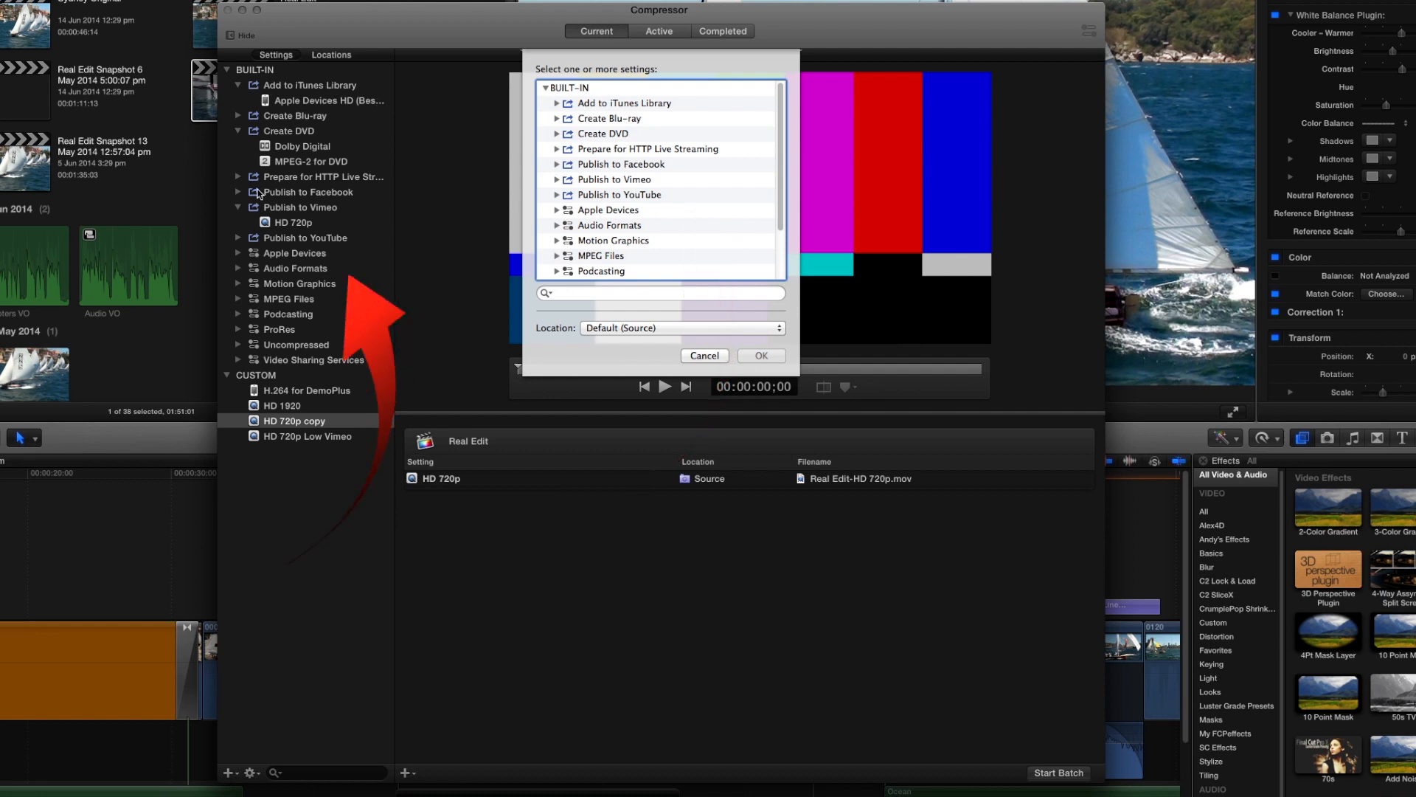
scroll(620, 200, "down", 1)
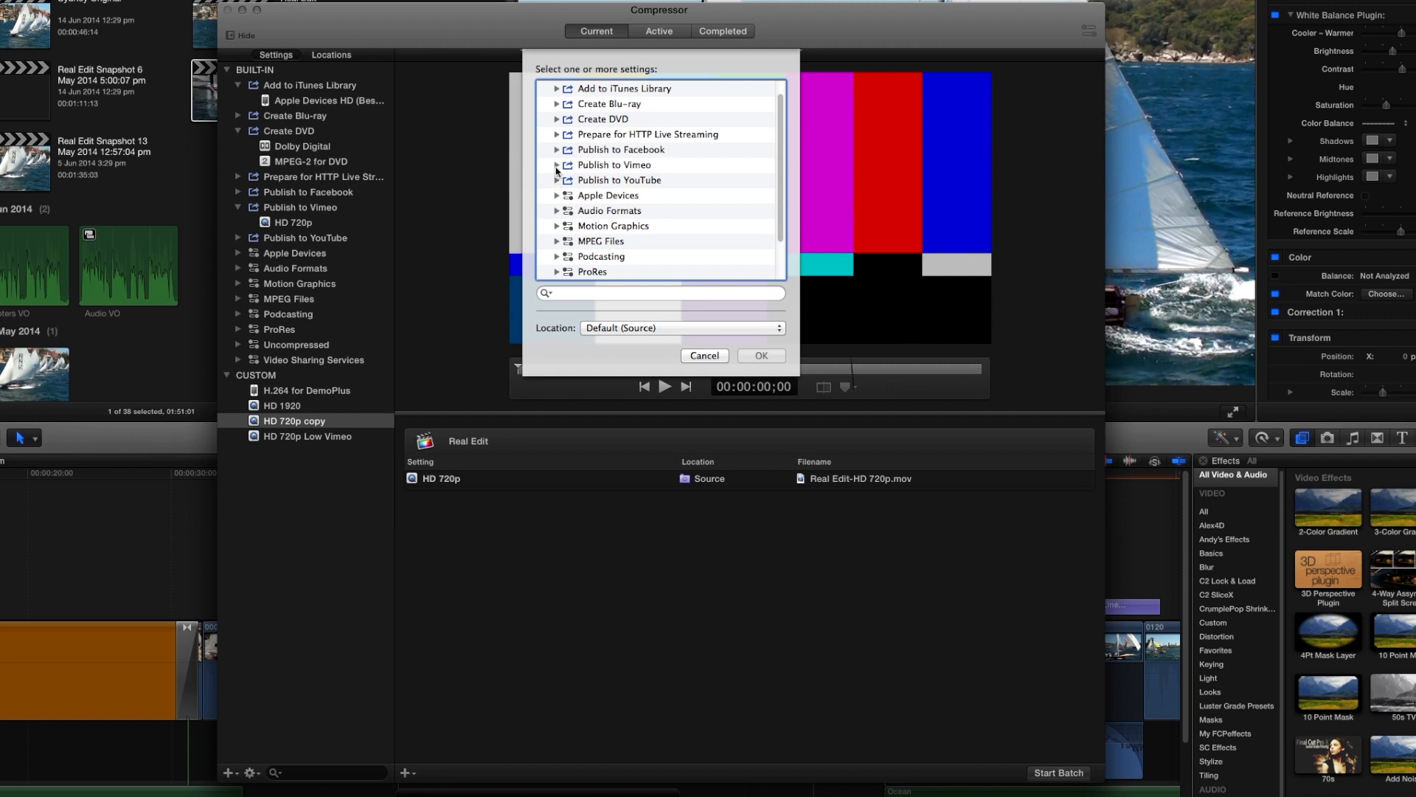
left_click(557, 181)
left_click(579, 196)
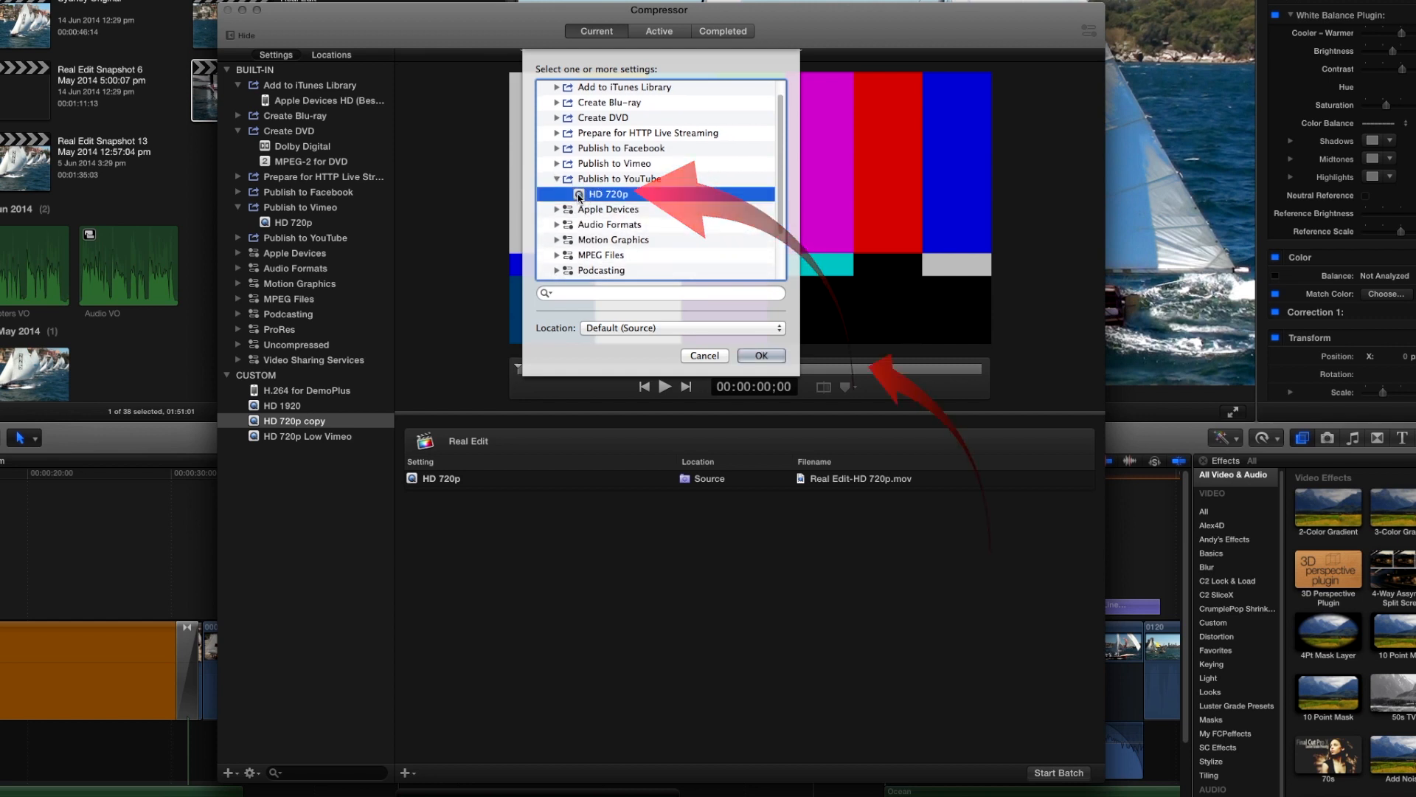
left_click(761, 356)
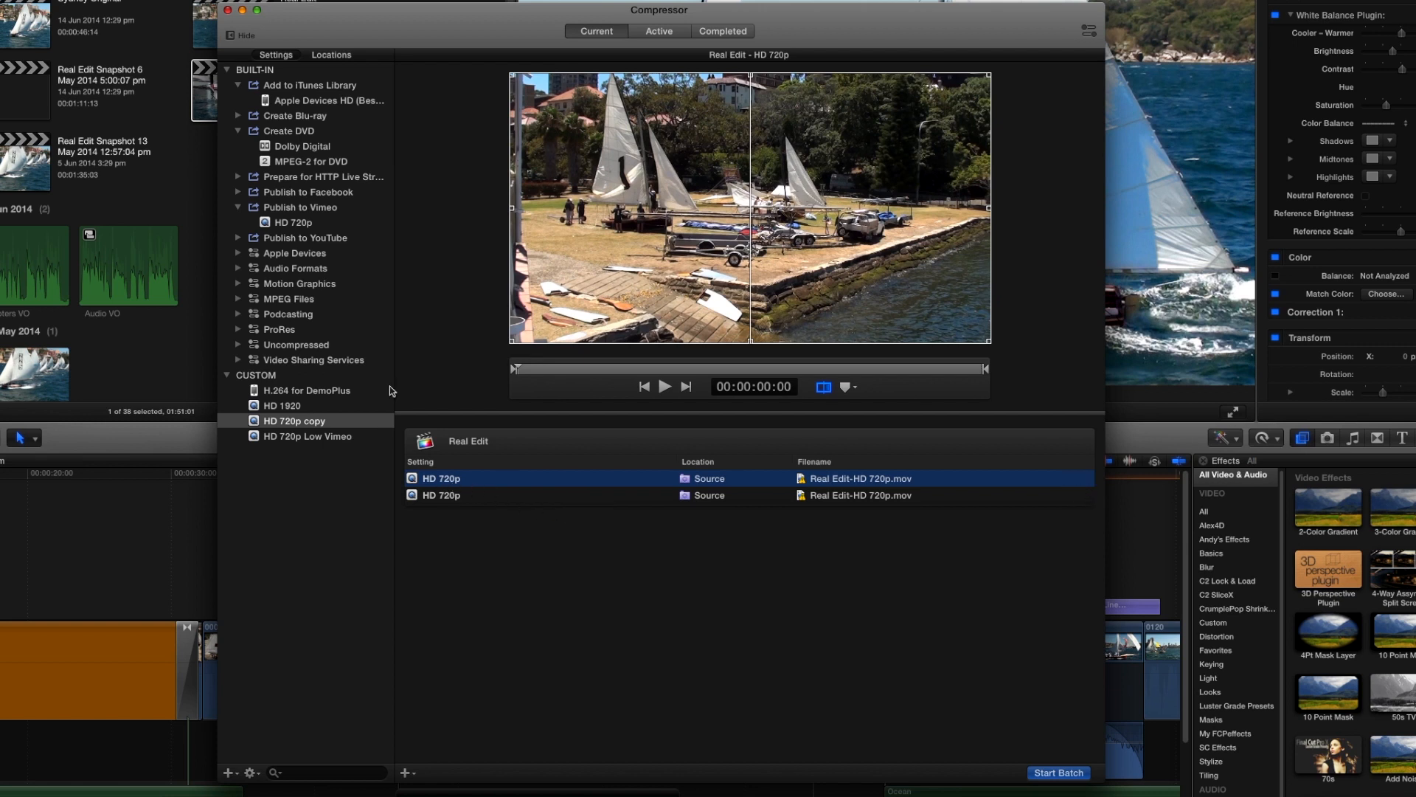
left_click_drag(289, 105, 467, 518)
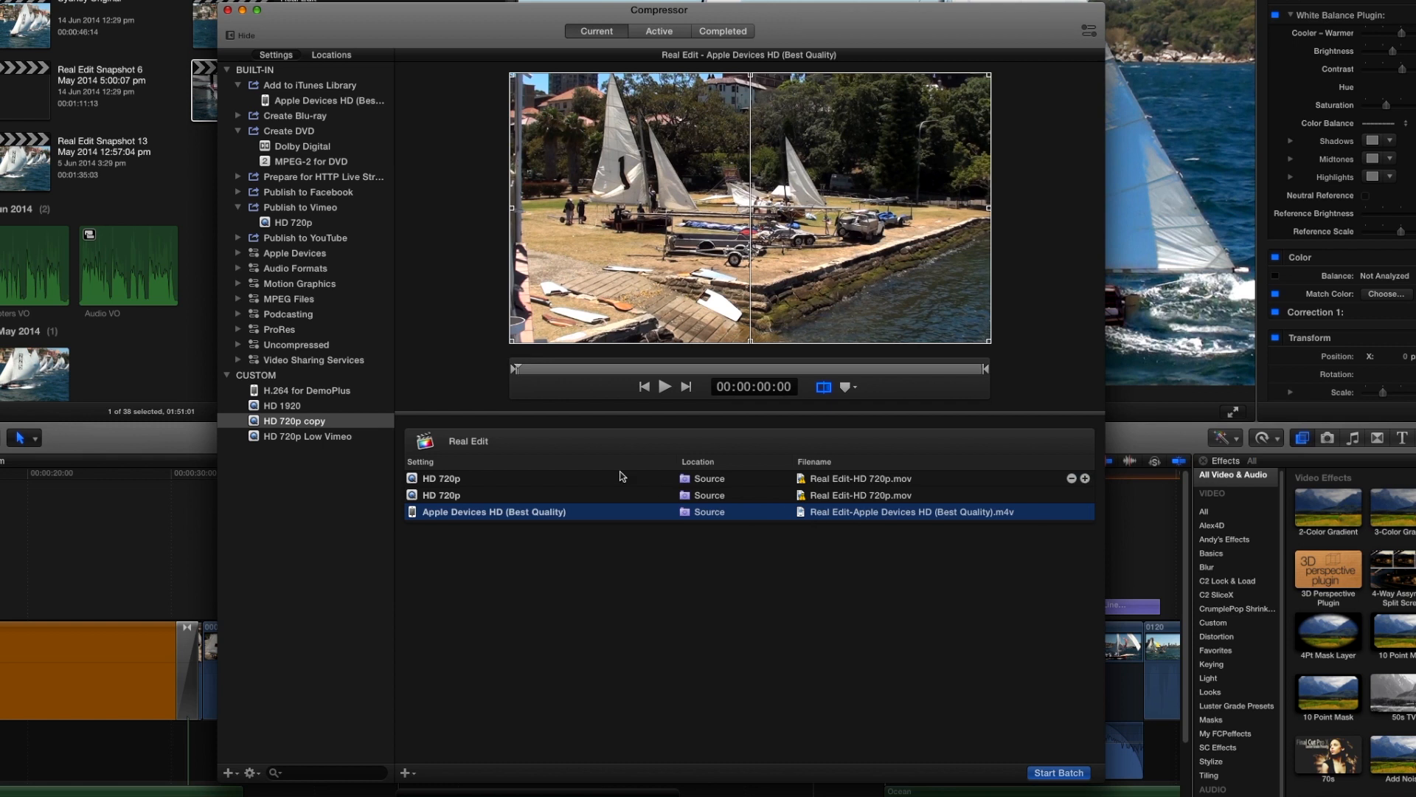
- Try to start the batch and remove the duplicate HD 720p output from the Real Edit job
left_click(1068, 775)
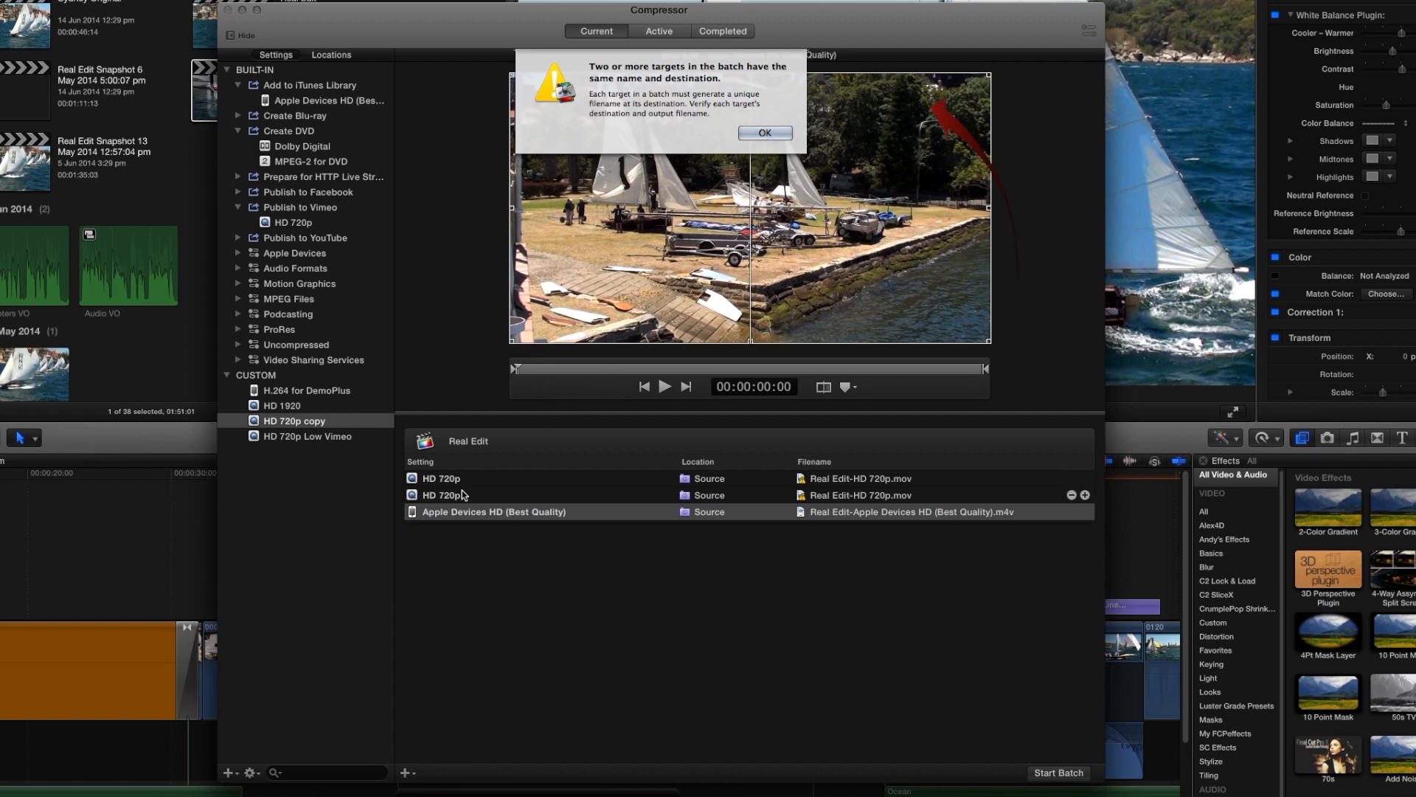
left_click(775, 135)
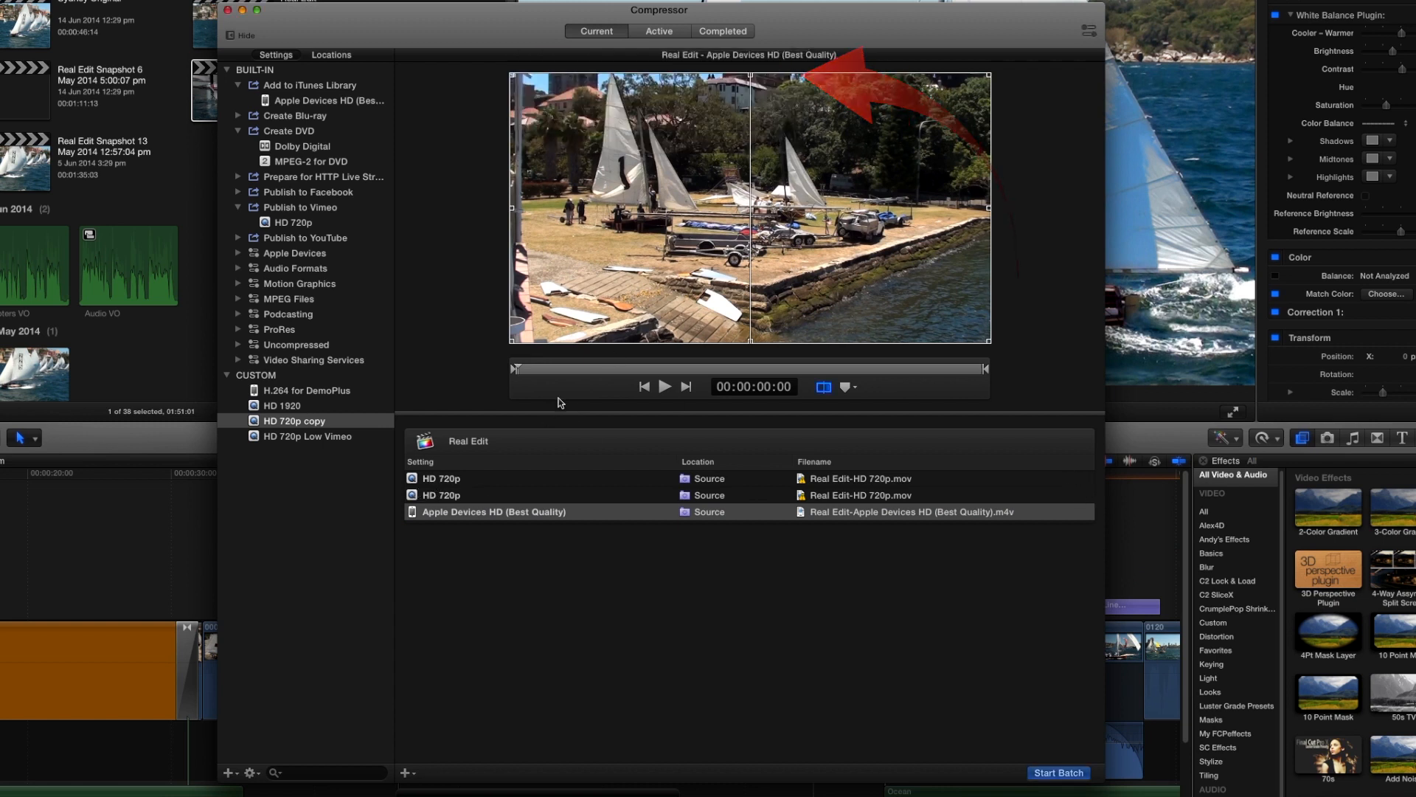
left_click(1066, 480)
left_click(1071, 478)
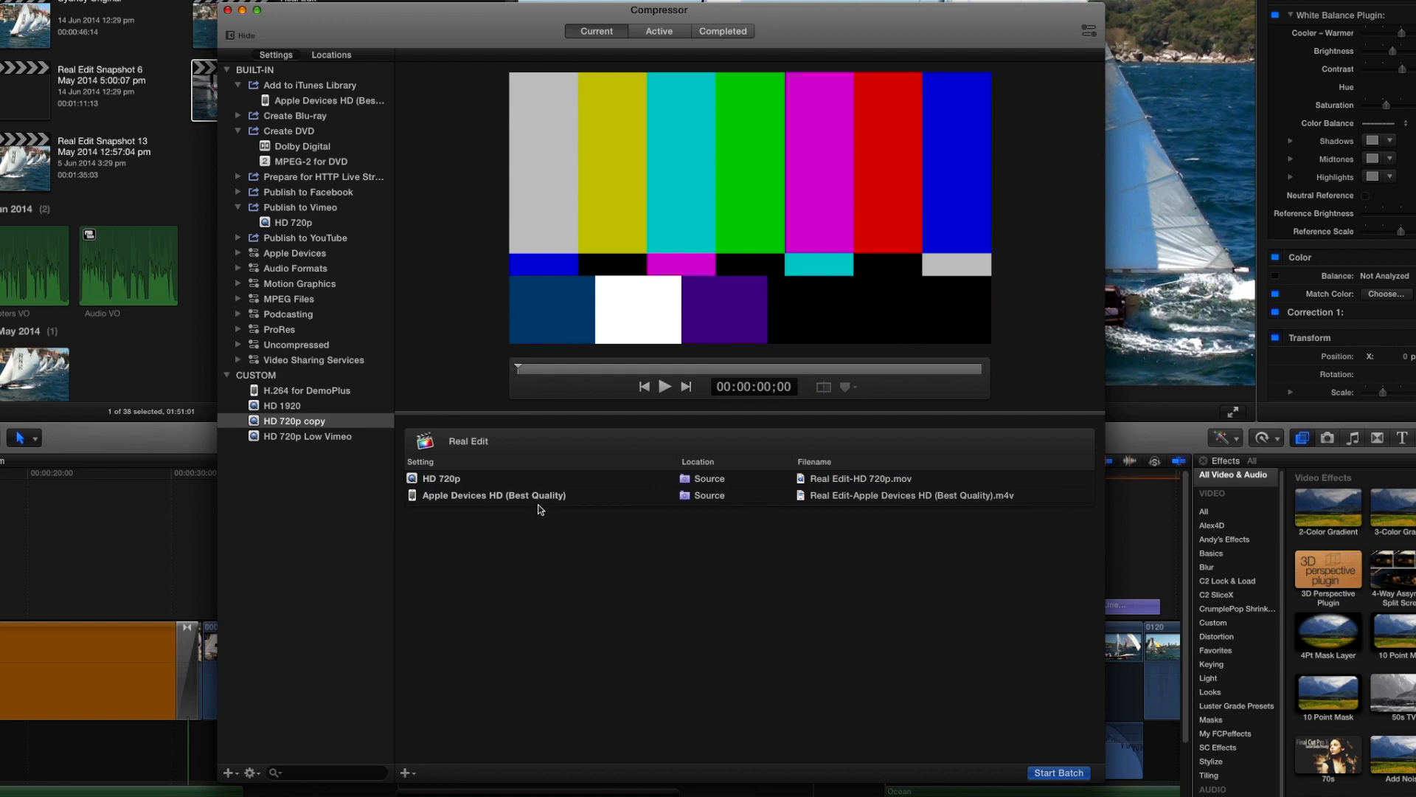
- Start the Real Edit batch, check the processing status of its individual outputs, and cancel the job
left_click(1060, 773)
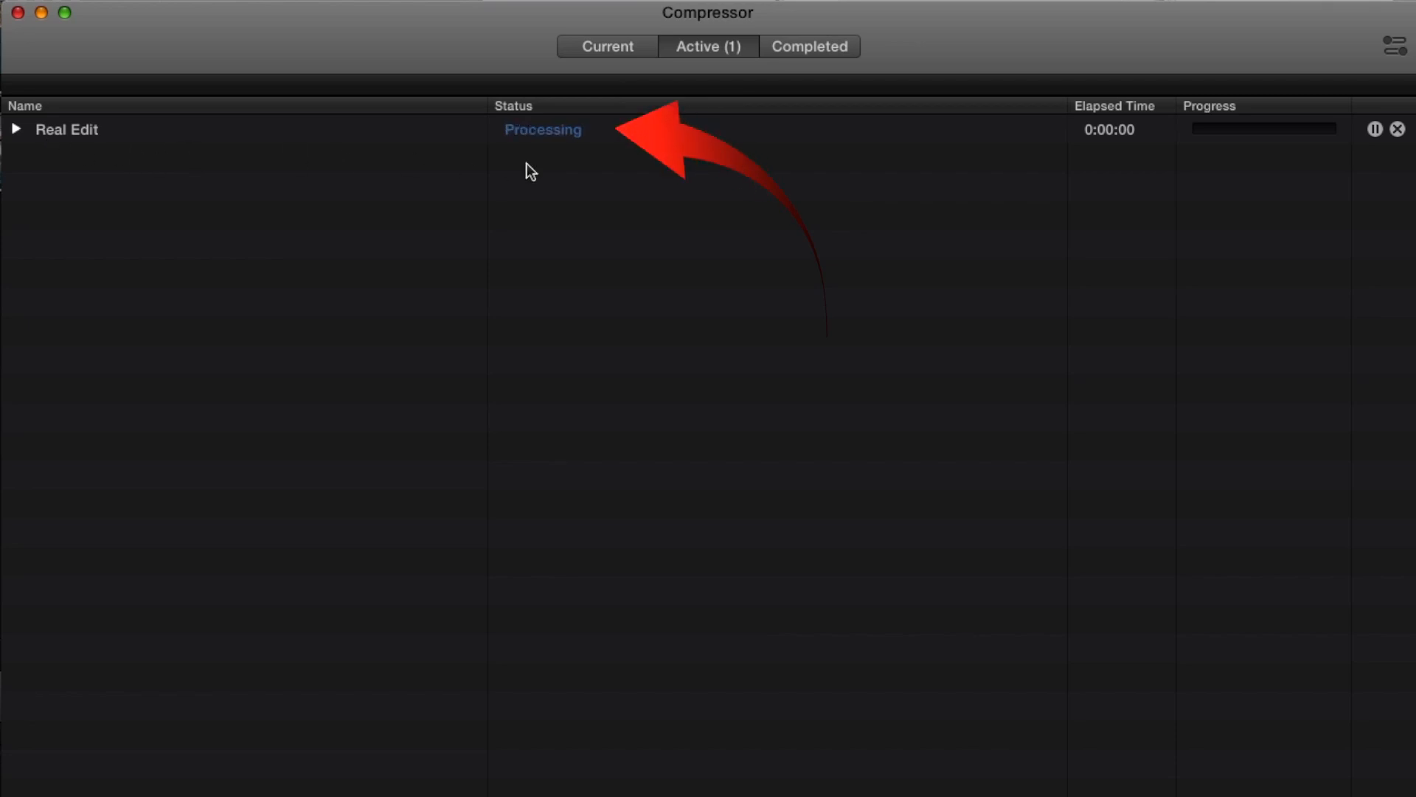
left_click(17, 130)
left_click(32, 157)
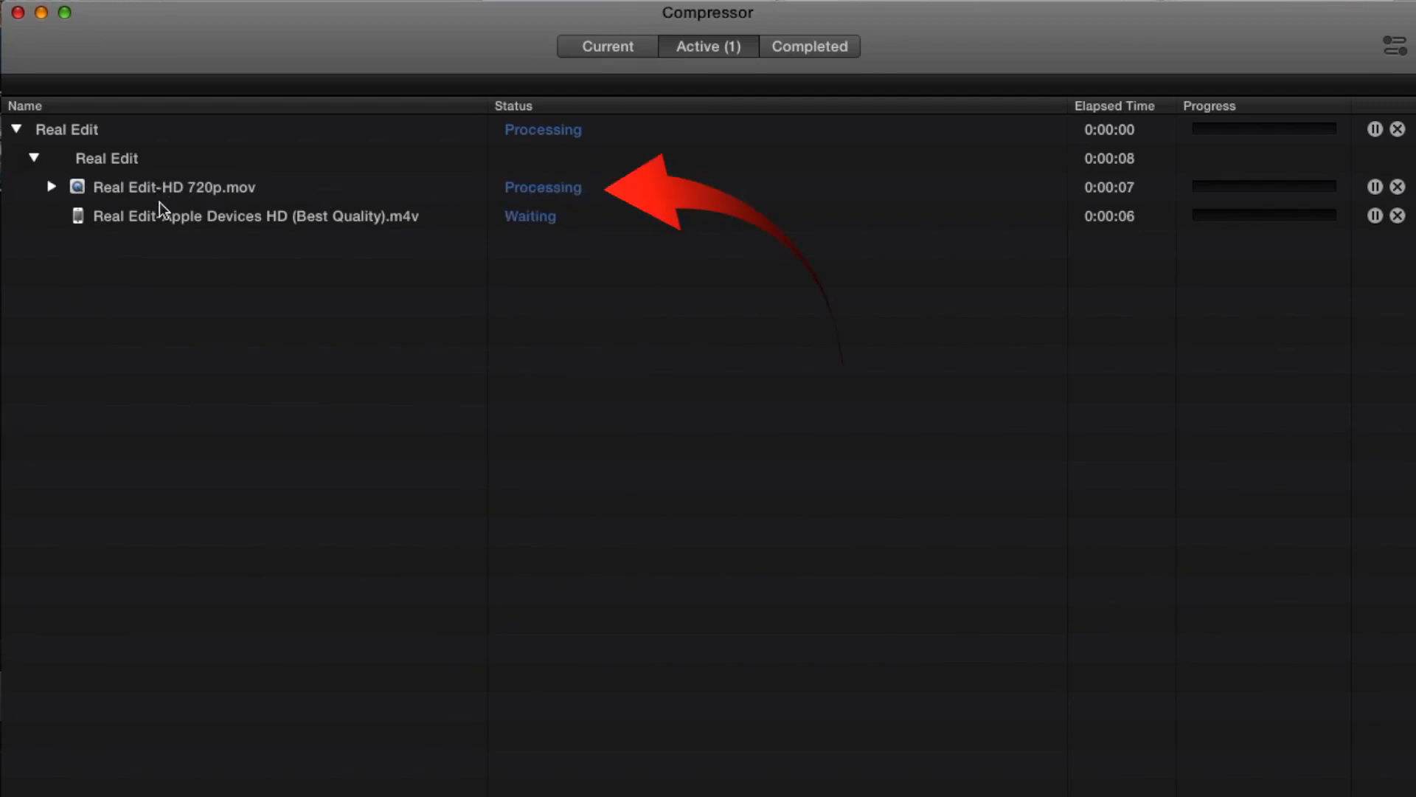
left_click(56, 188)
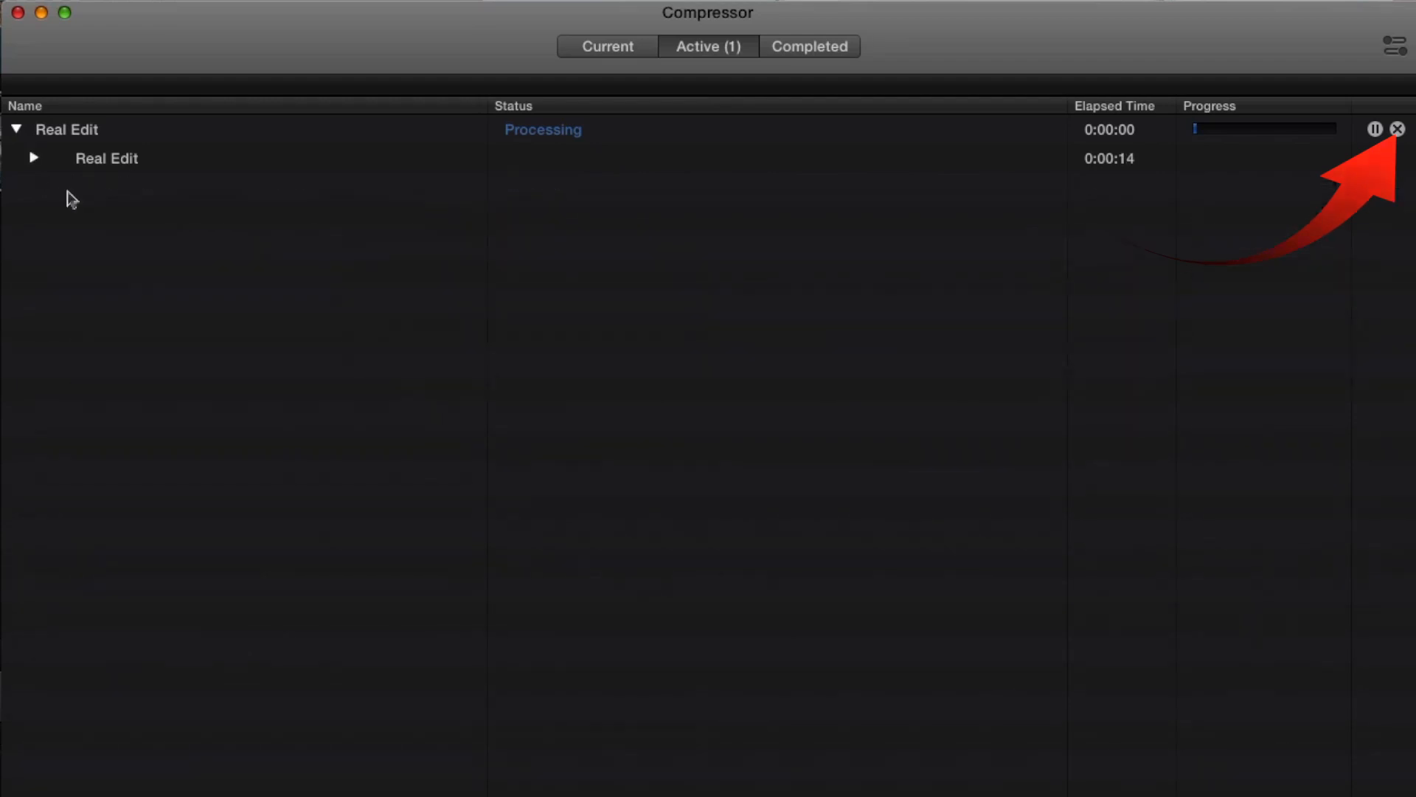
left_click(1398, 129)
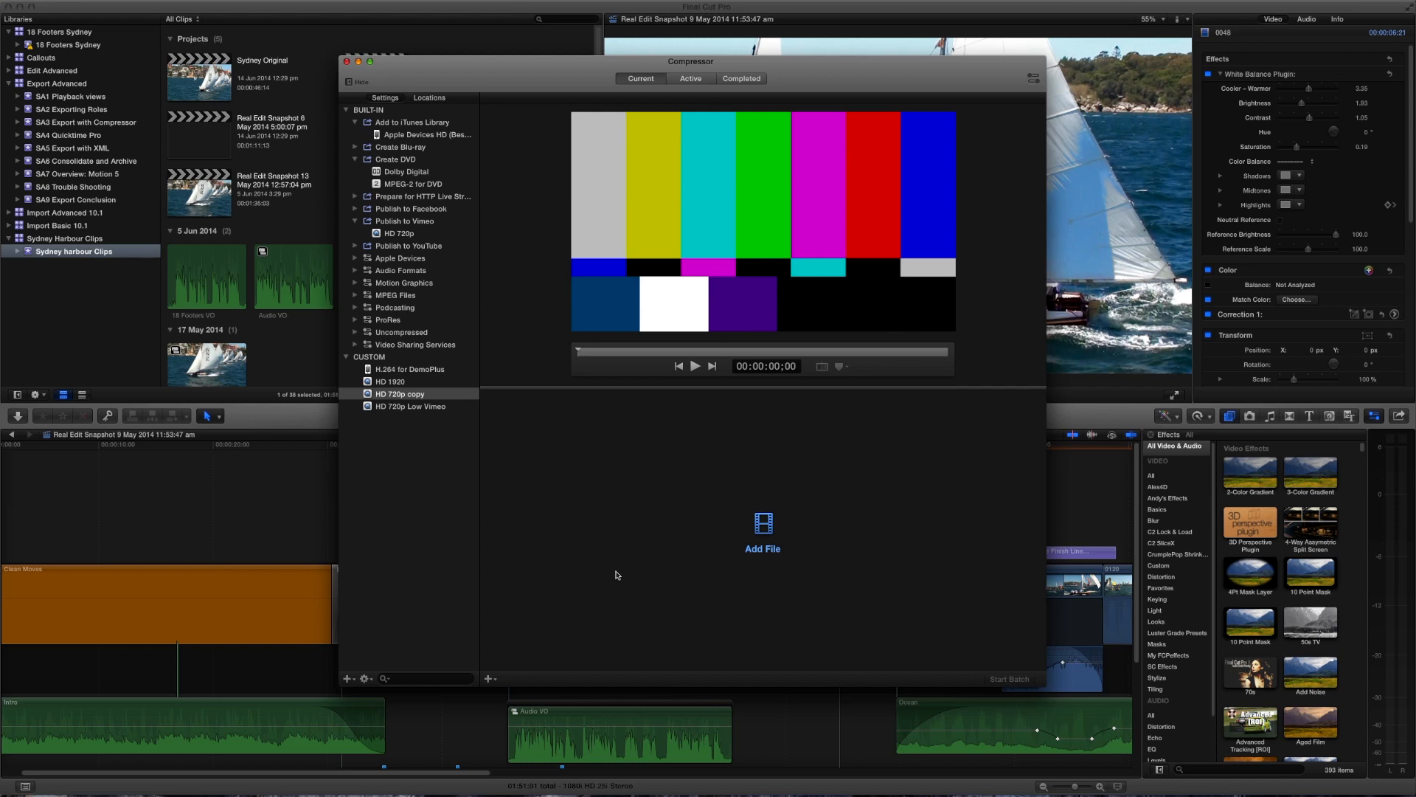
- Add the file Glenmore Golf Courseh264.mov to the batch with the Publish to YouTube HD 720p setting as its output
left_click(765, 531)
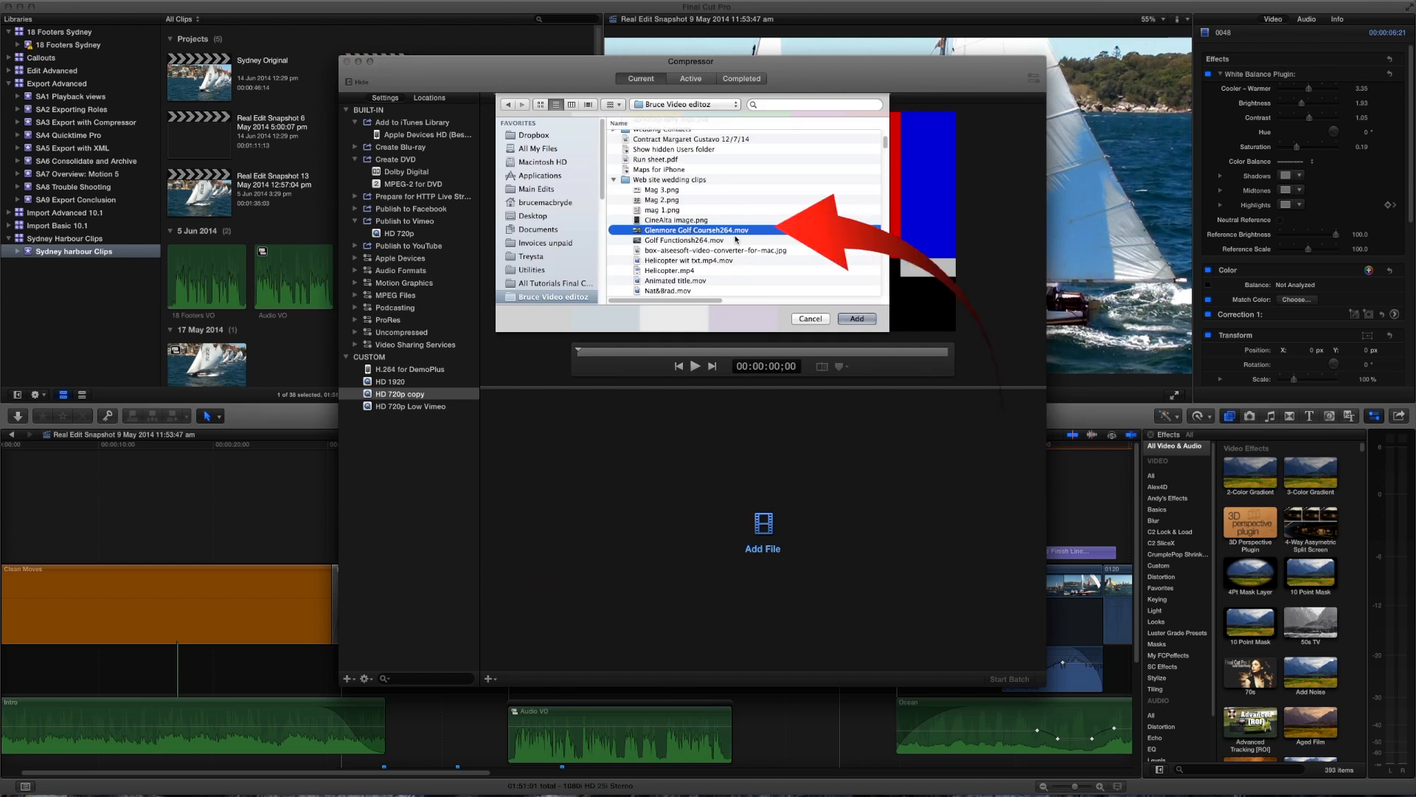
left_click(857, 318)
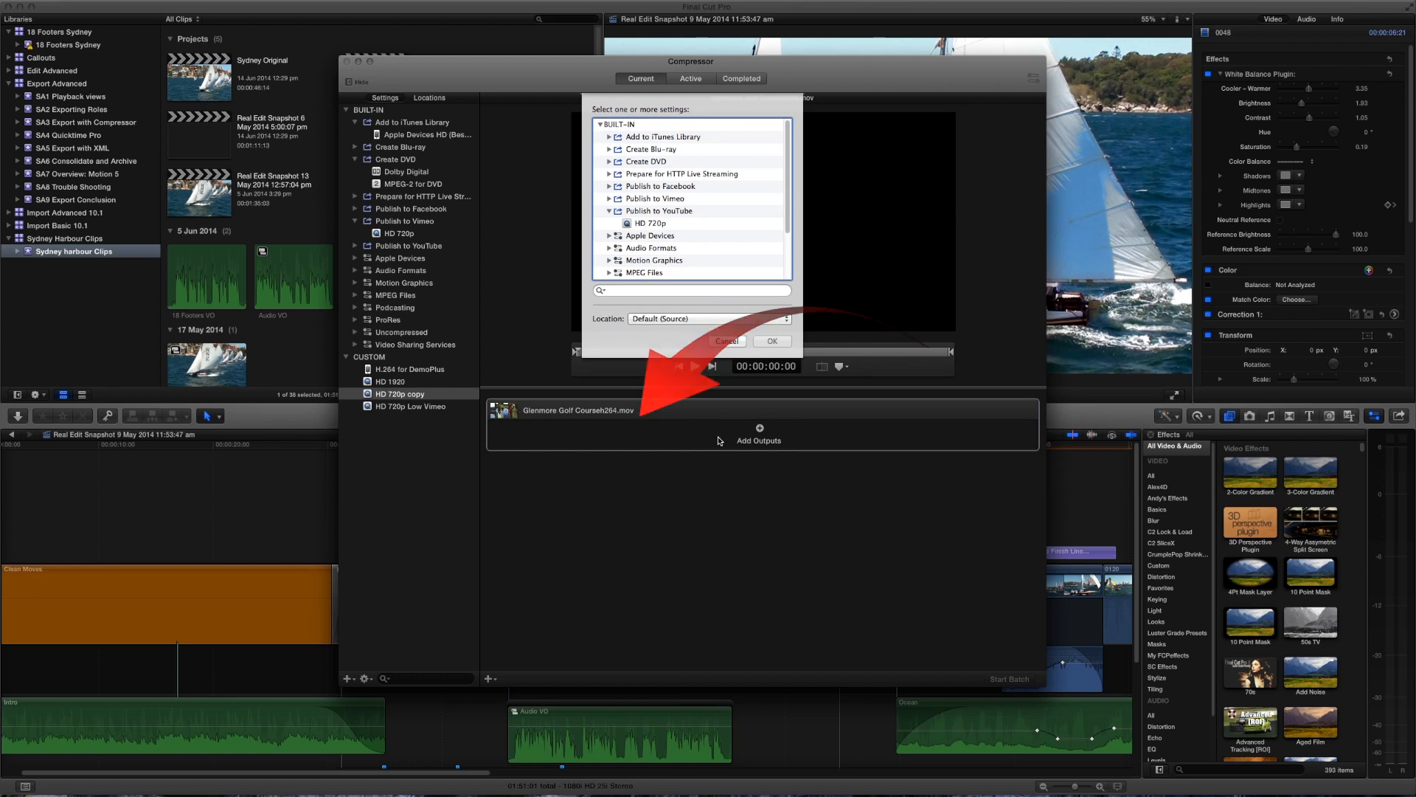
left_click(628, 223)
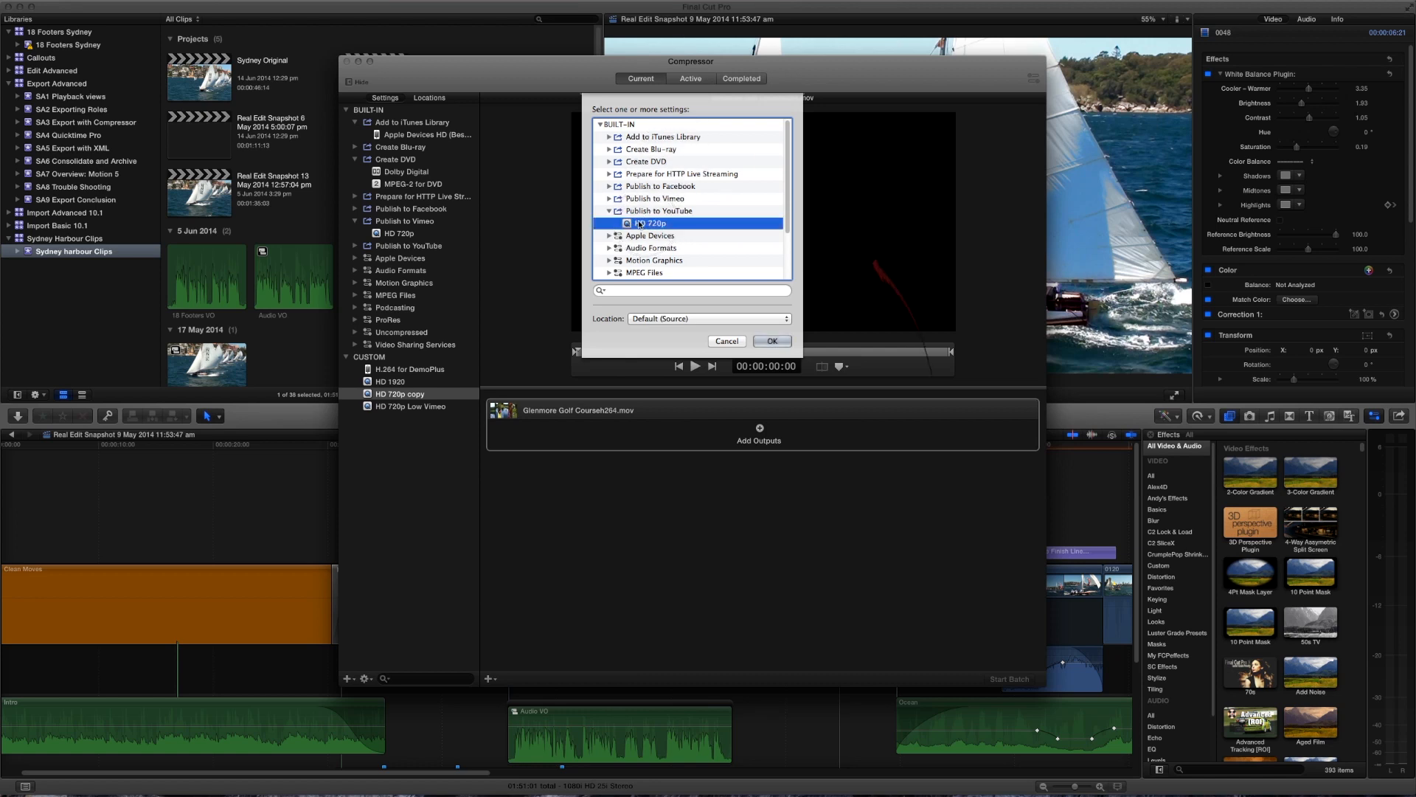
left_click(772, 341)
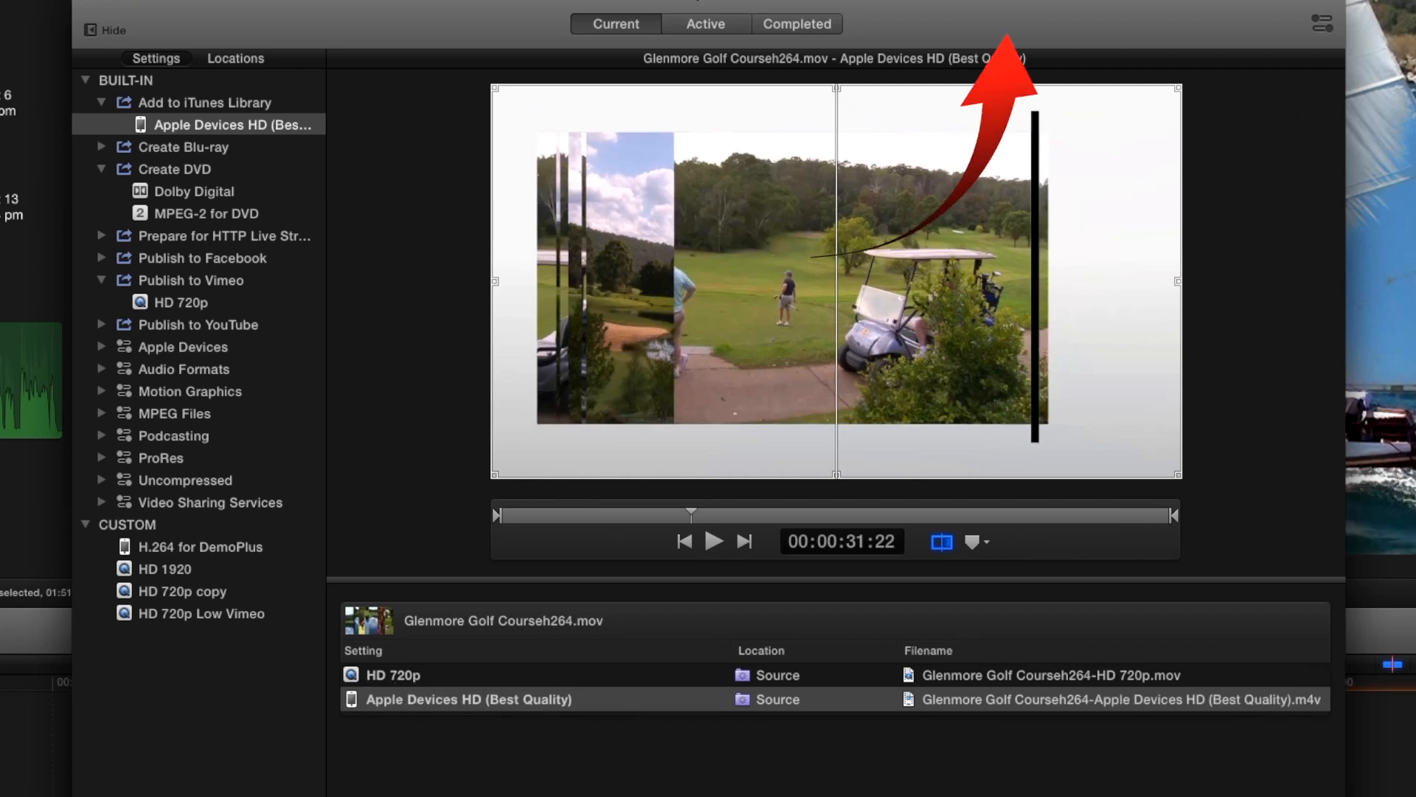
- Inspect the Apple Devices HD (Best Quality) output's video properties and set its frame size to Up to 1280 x 720
left_click(1327, 24)
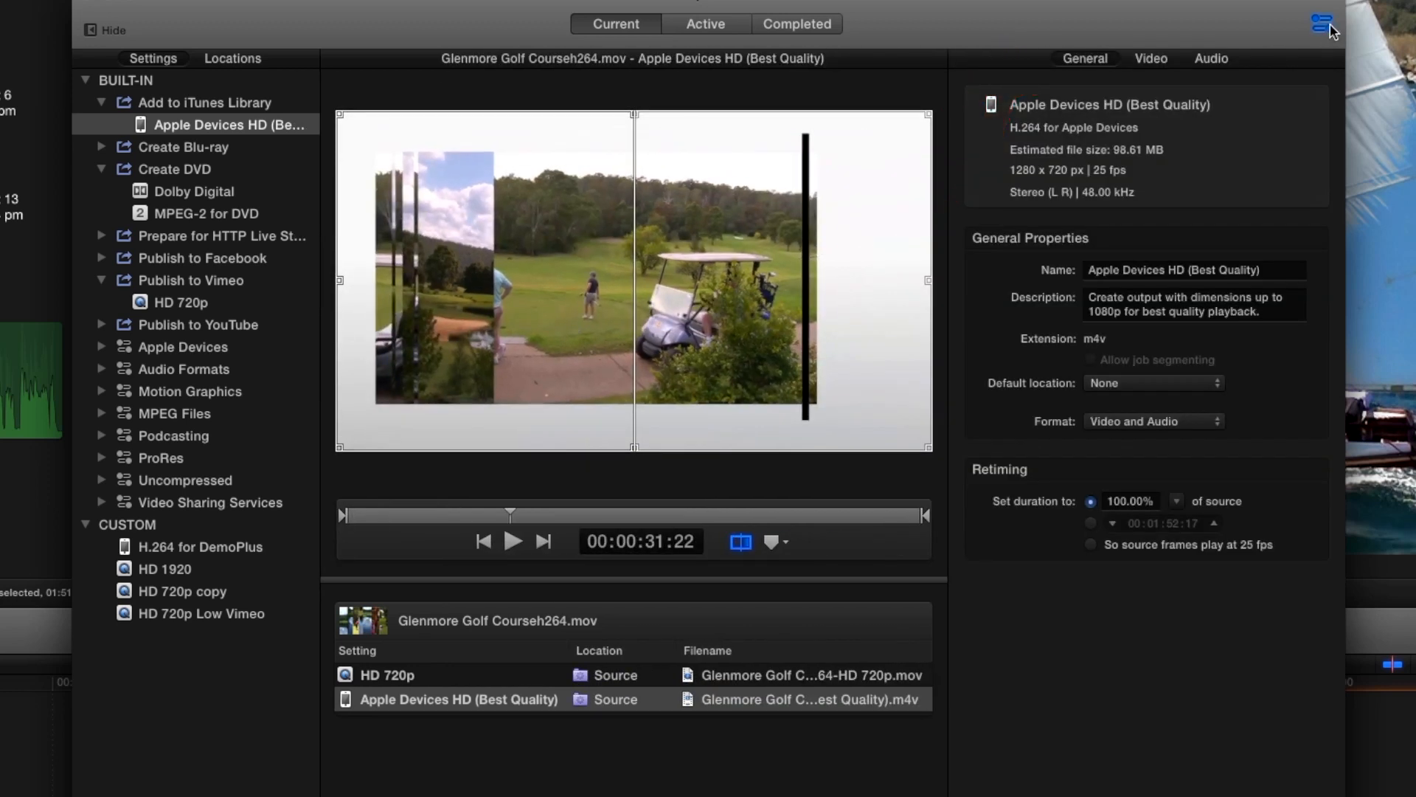
left_click(374, 705)
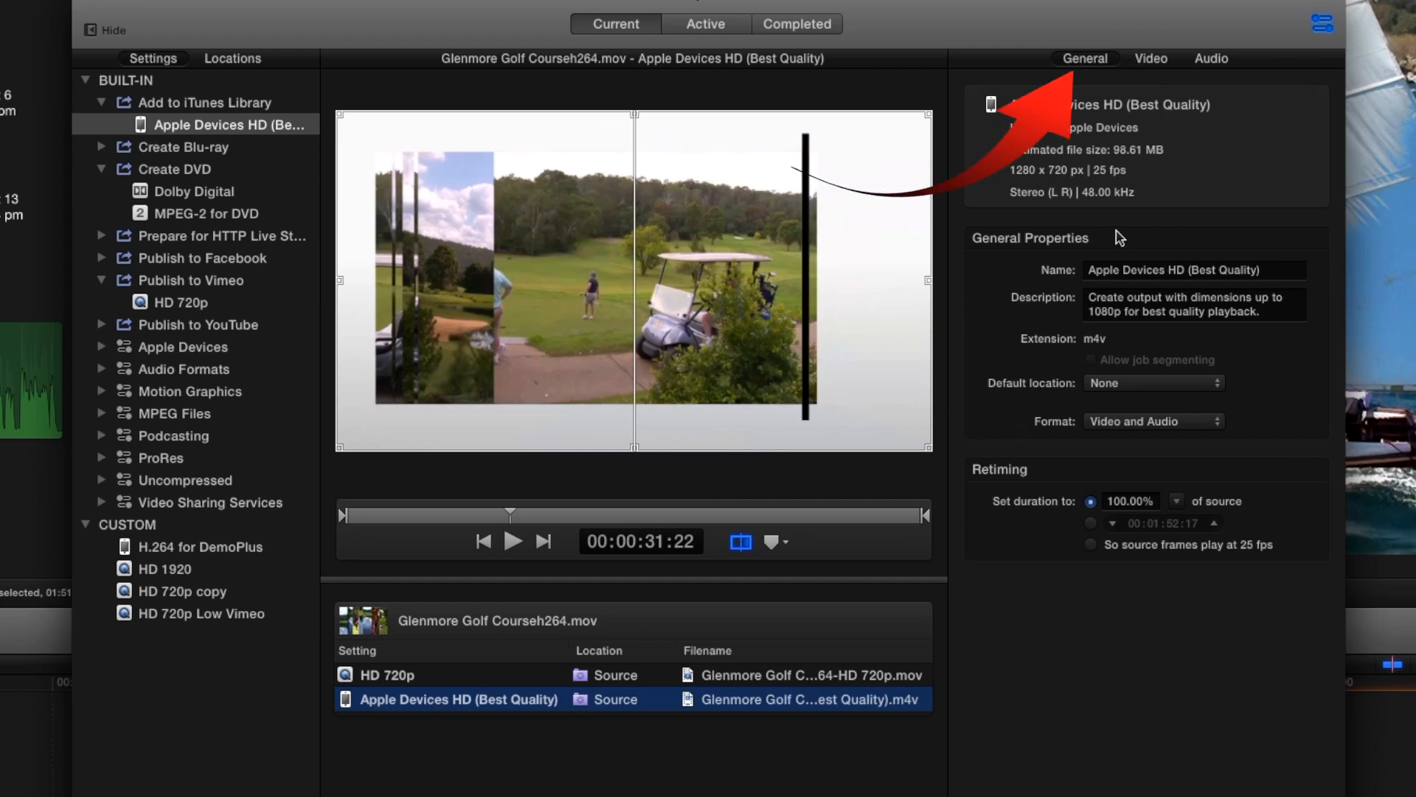
left_click(1152, 59)
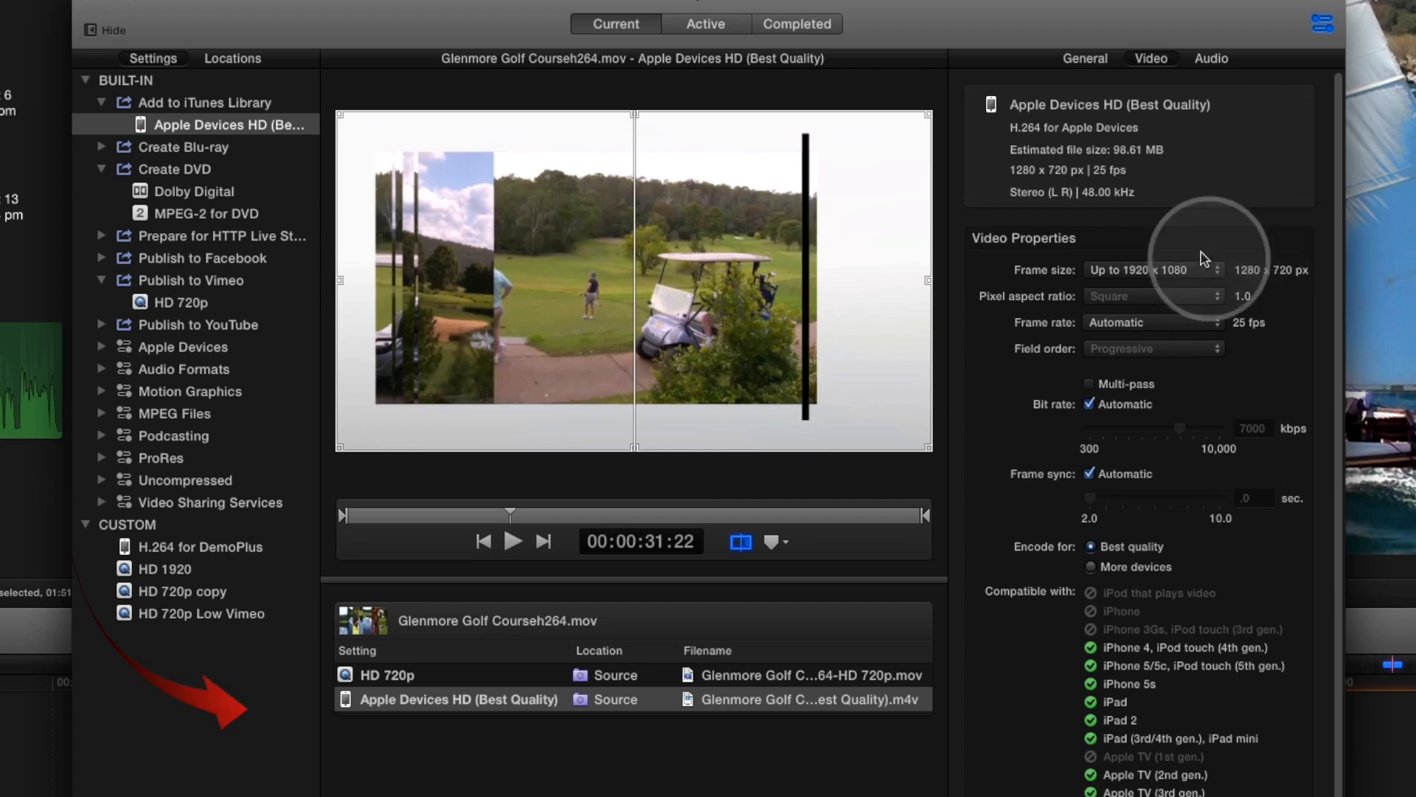
mouse_move(440, 709)
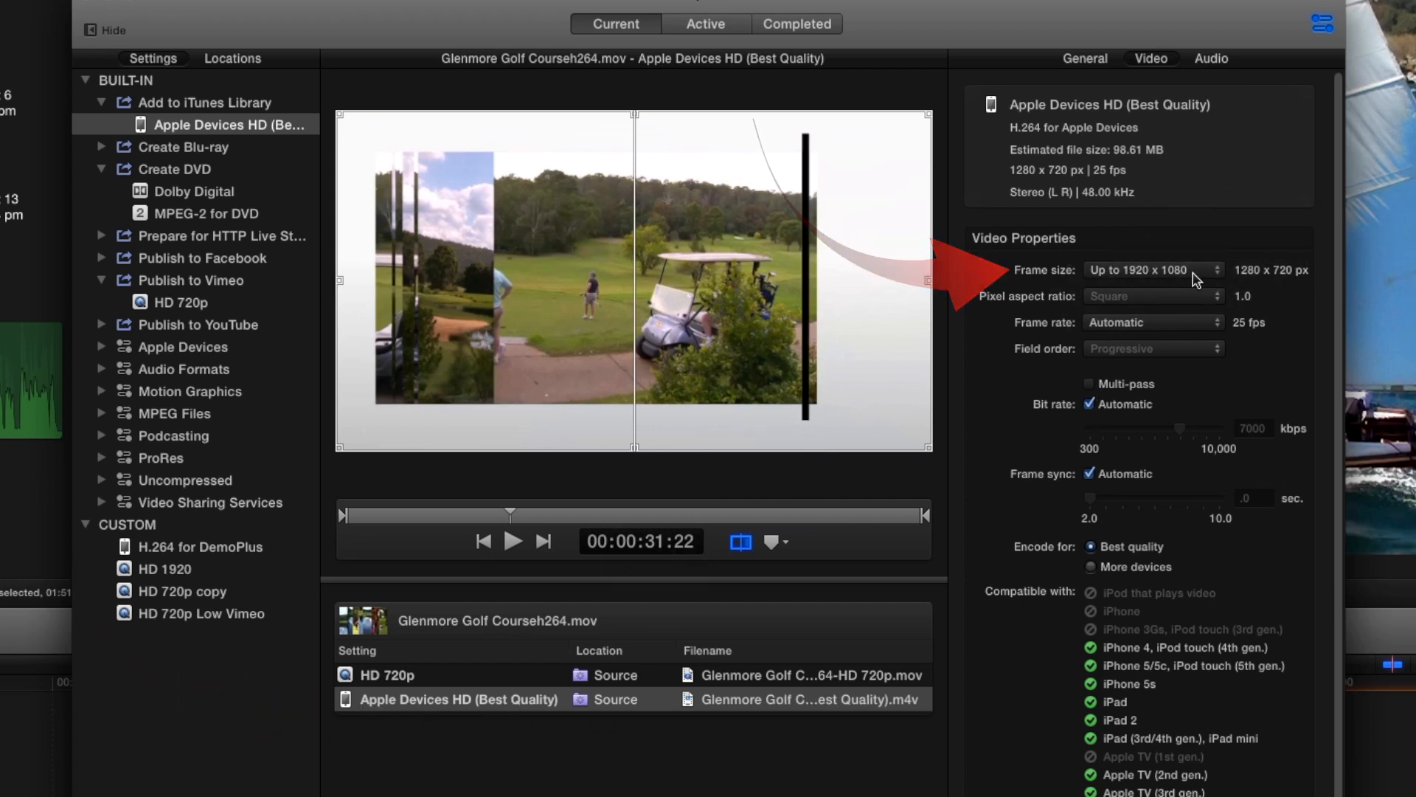
left_click(1165, 272)
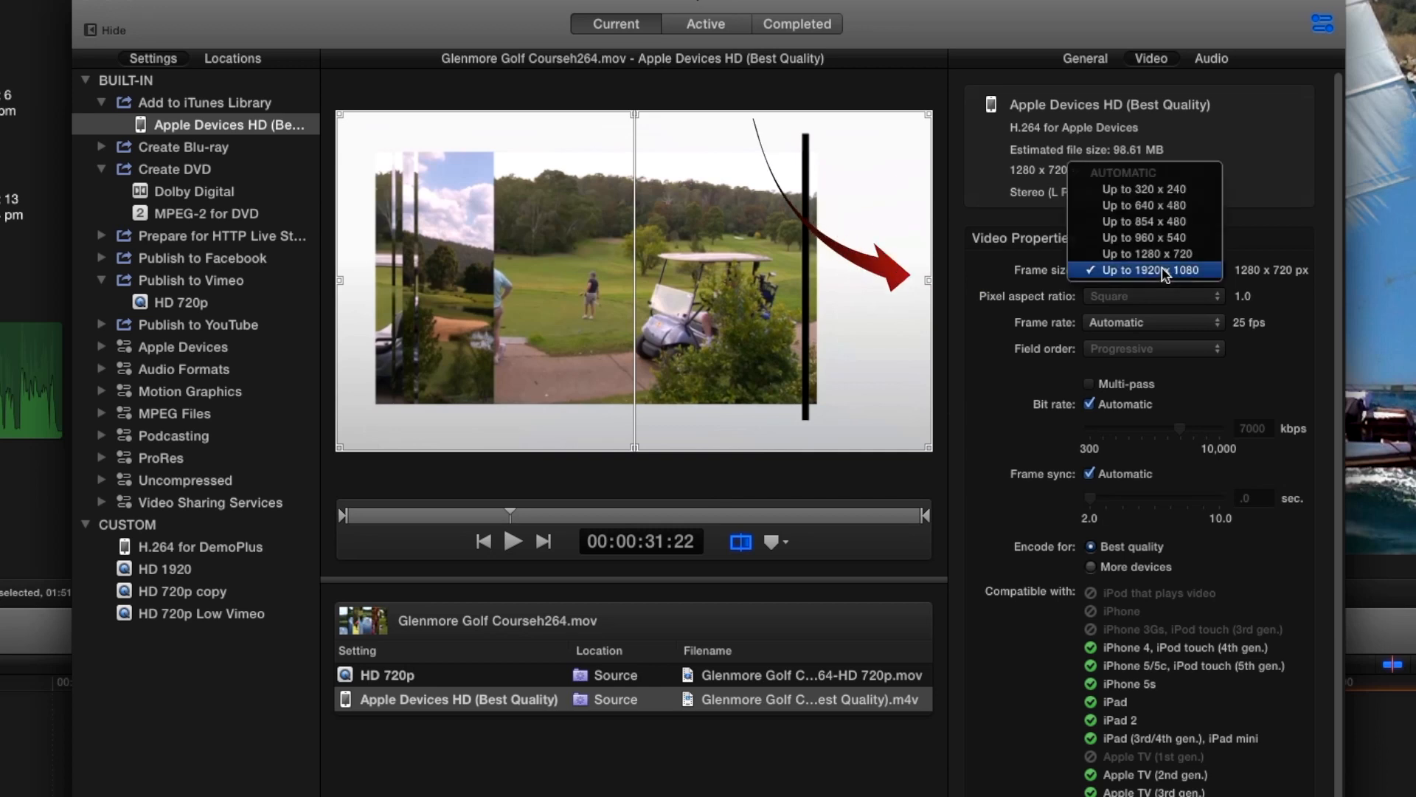
left_click(1162, 255)
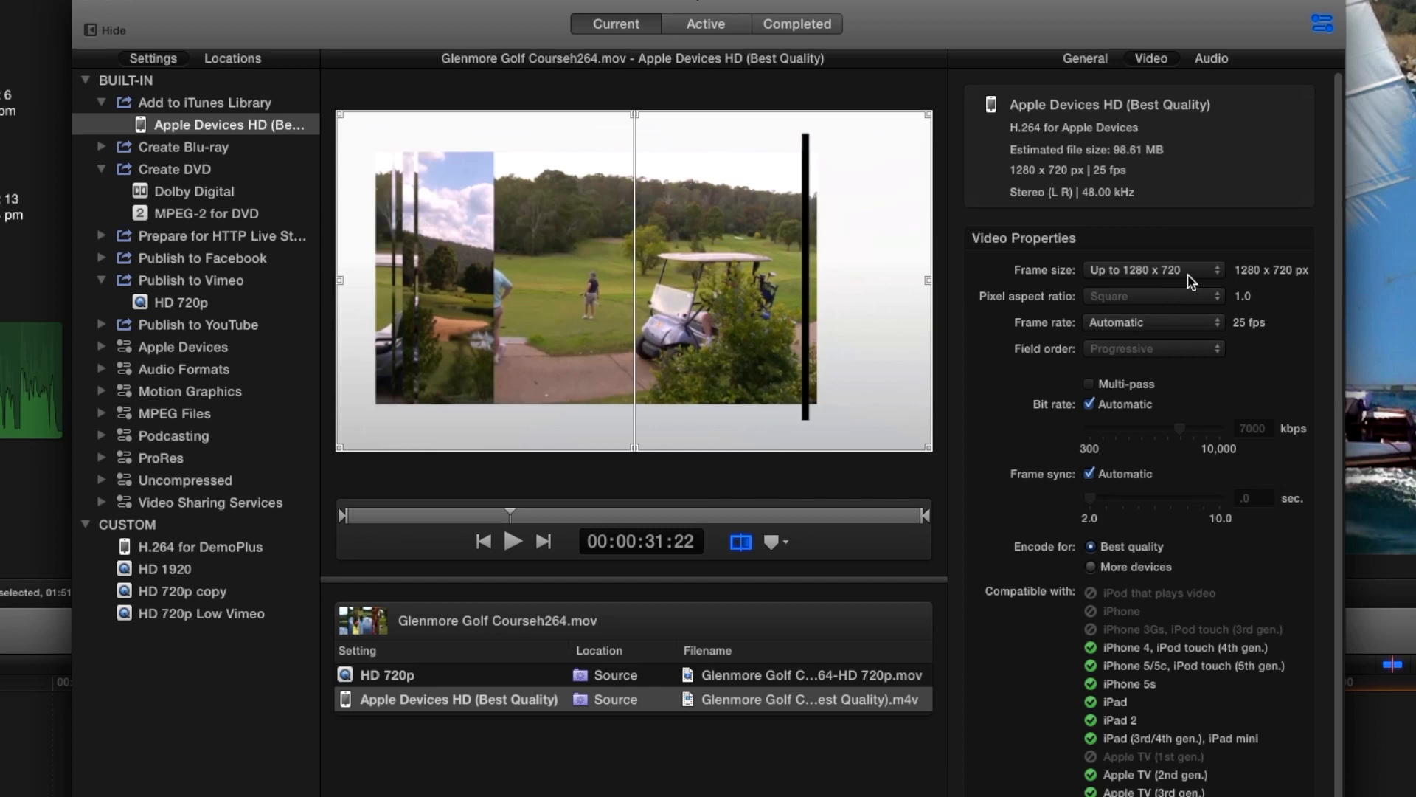
- Set the Apple Devices output's frame rate to 25 fps and enable multi-pass encoding
left_click(1127, 326)
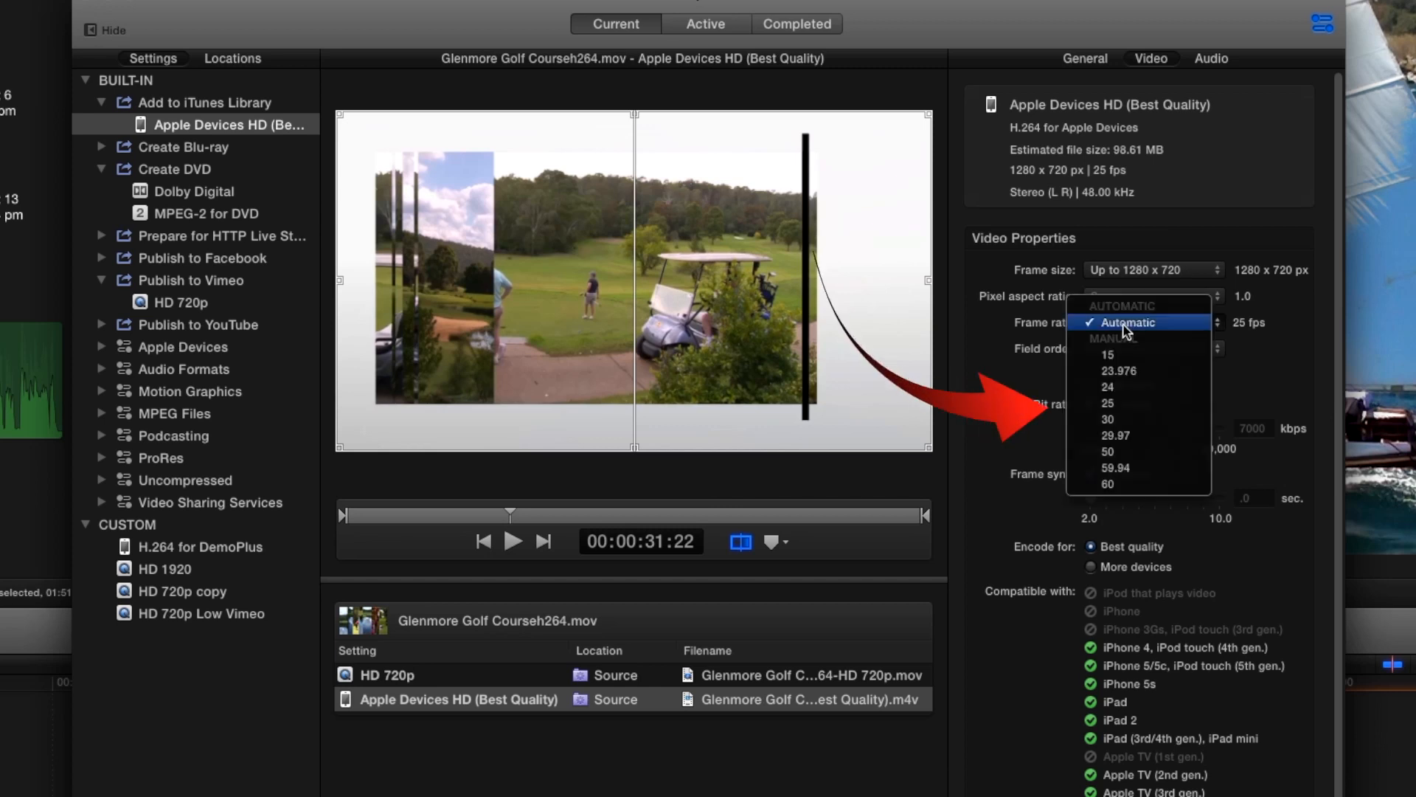
left_click(1124, 405)
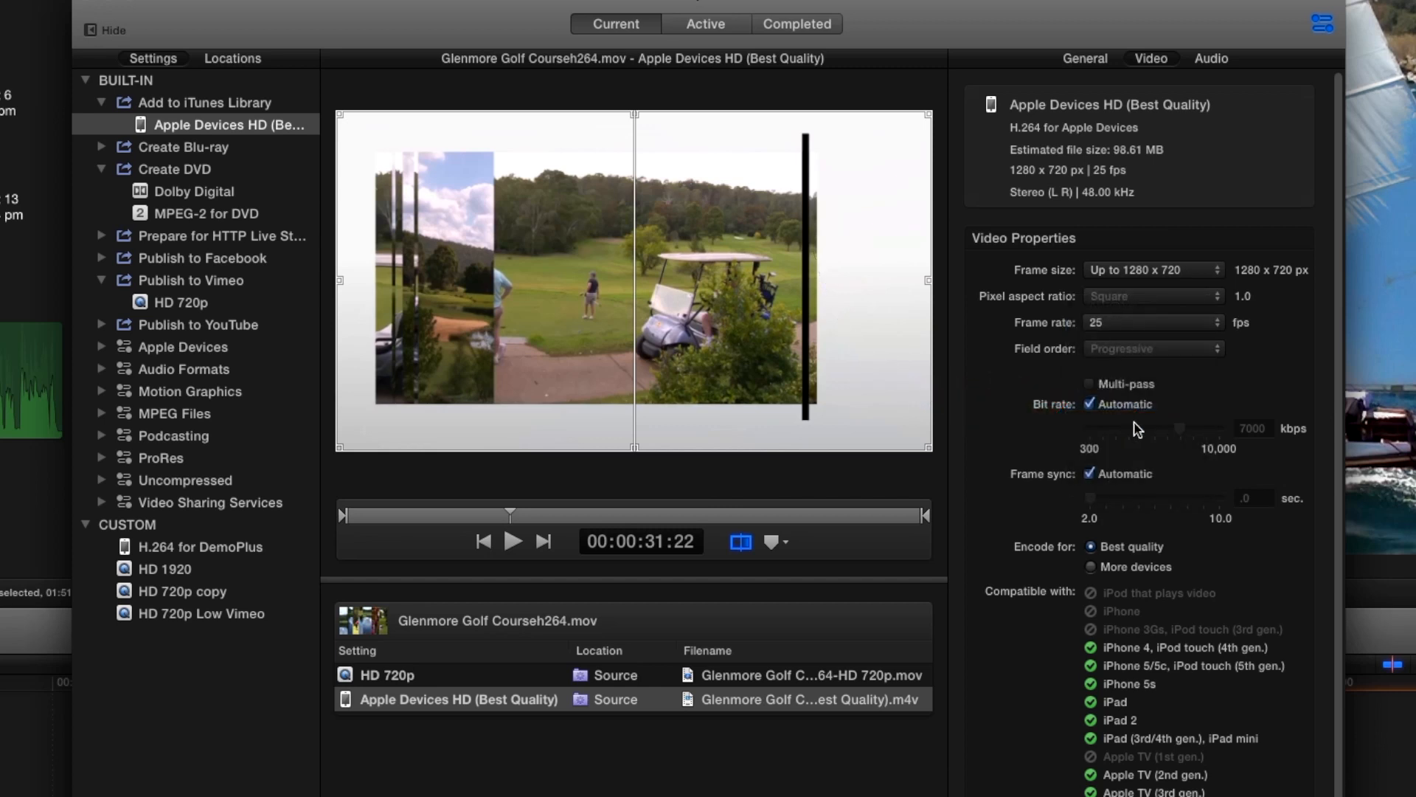
left_click(1092, 385)
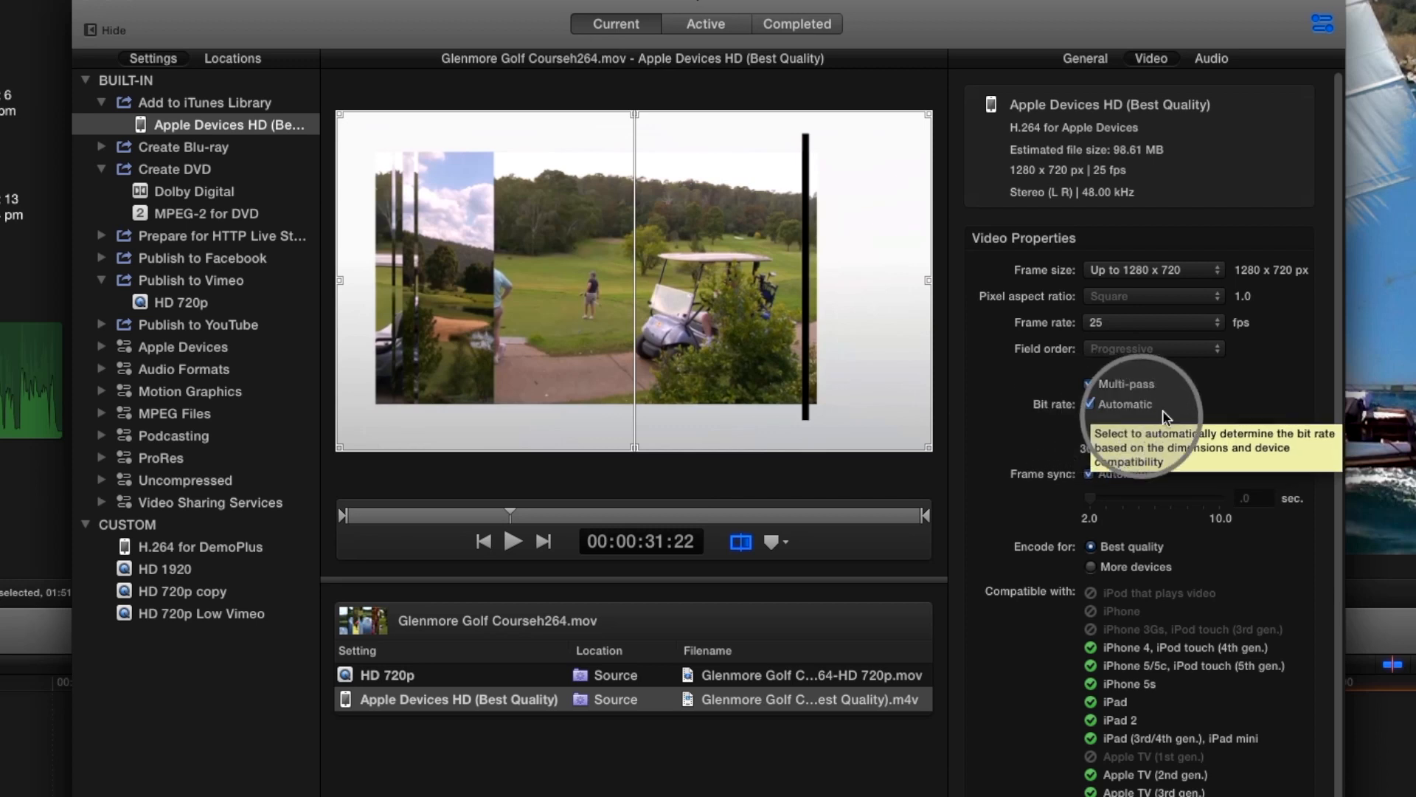
- Turn off the automatic bit rate for the Apple Devices output and set the bit rate to 2000 kbps
left_click(1091, 405)
left_click_drag(1180, 429, 1120, 434)
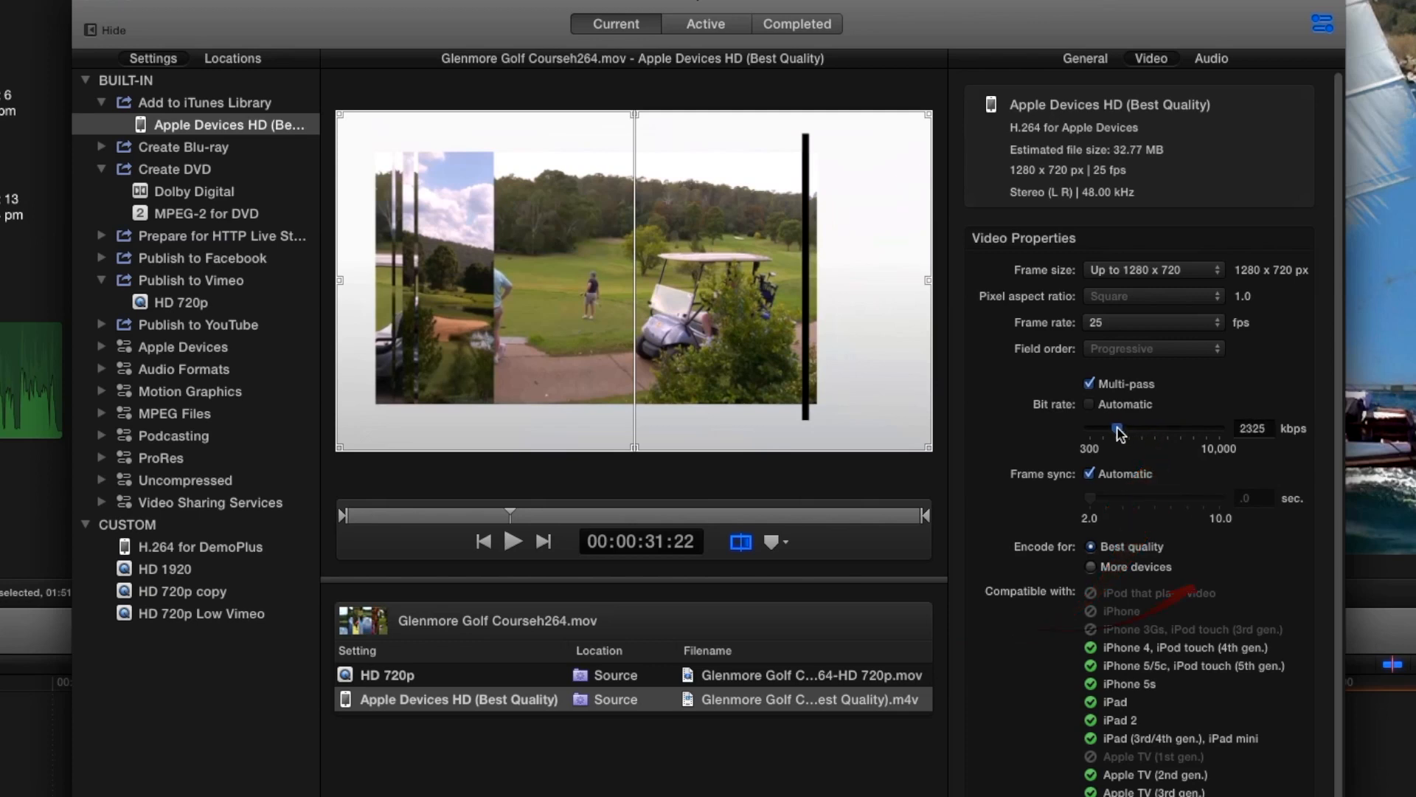
left_click(1264, 427)
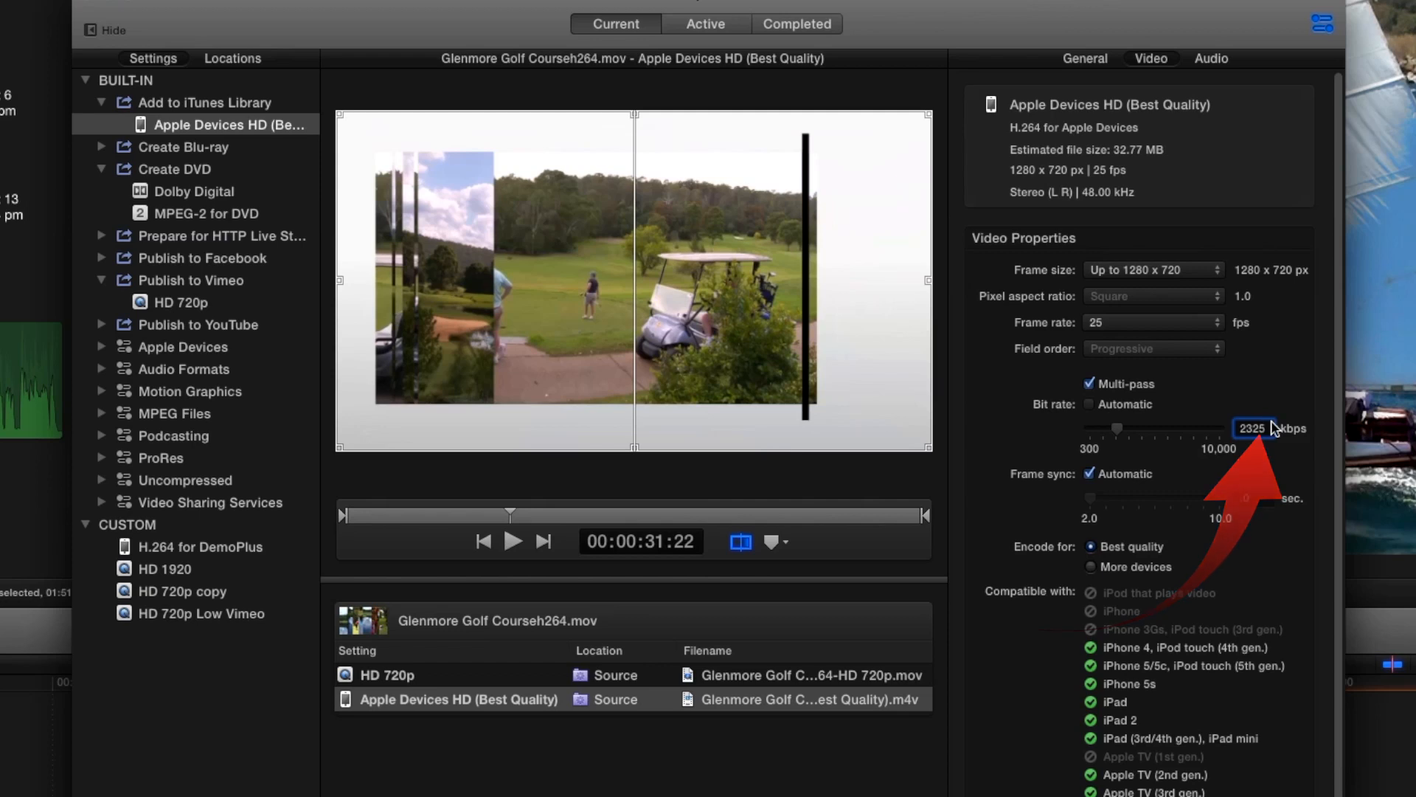
left_click_drag(1264, 427, 1219, 430)
type("2000")
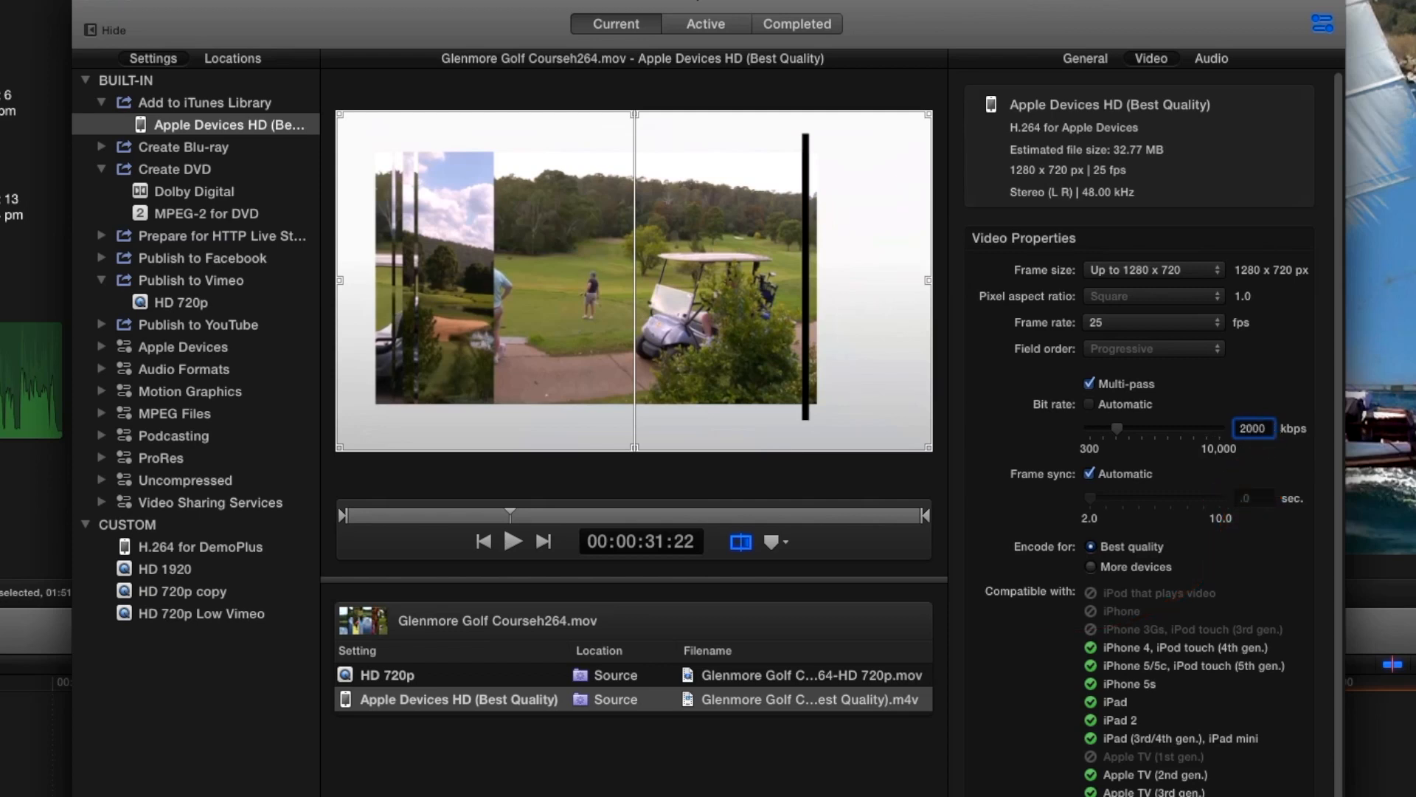
key("Return")
- Play the split preview of the Glenmore clip and jump further along its timeline to judge the compressed picture
key("space")
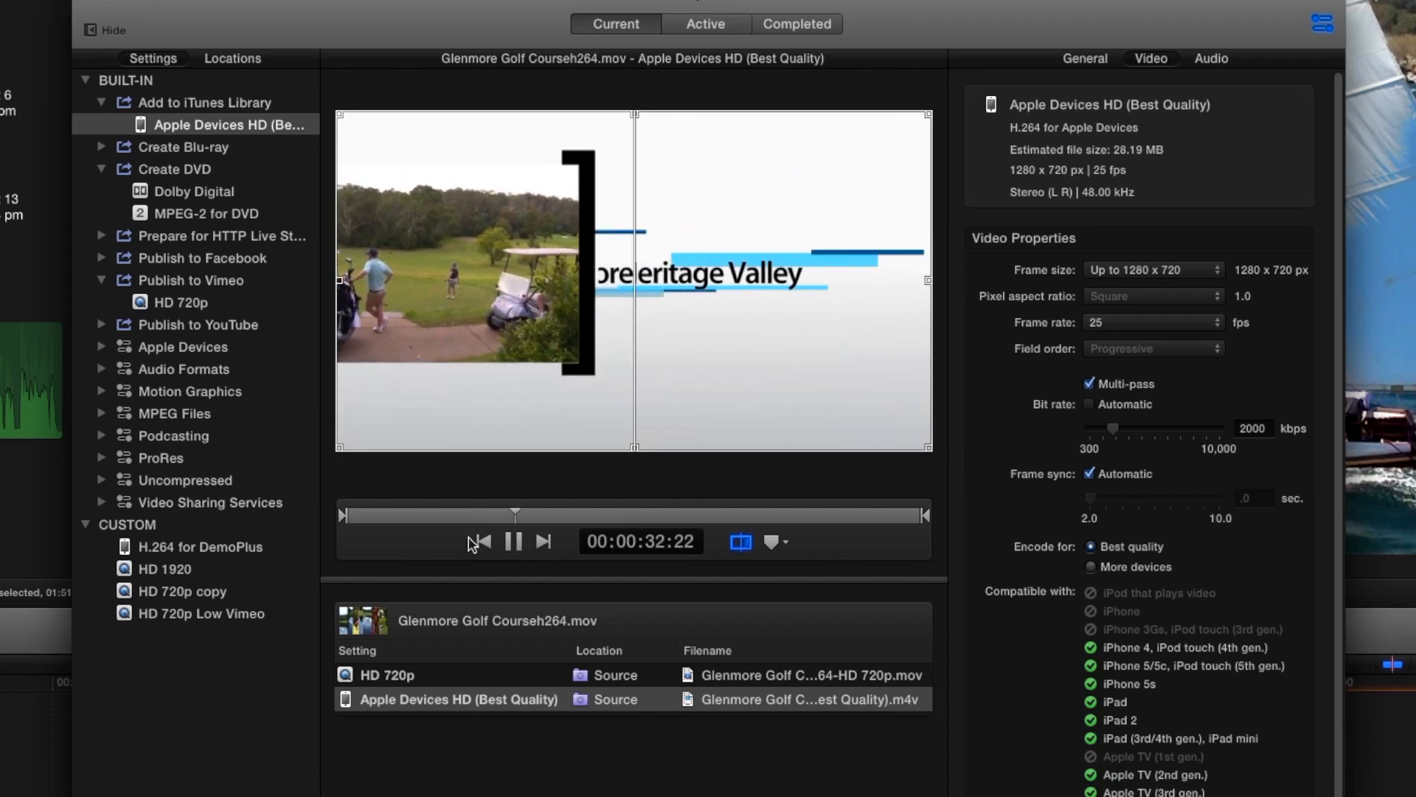
left_click(581, 515)
key("space")
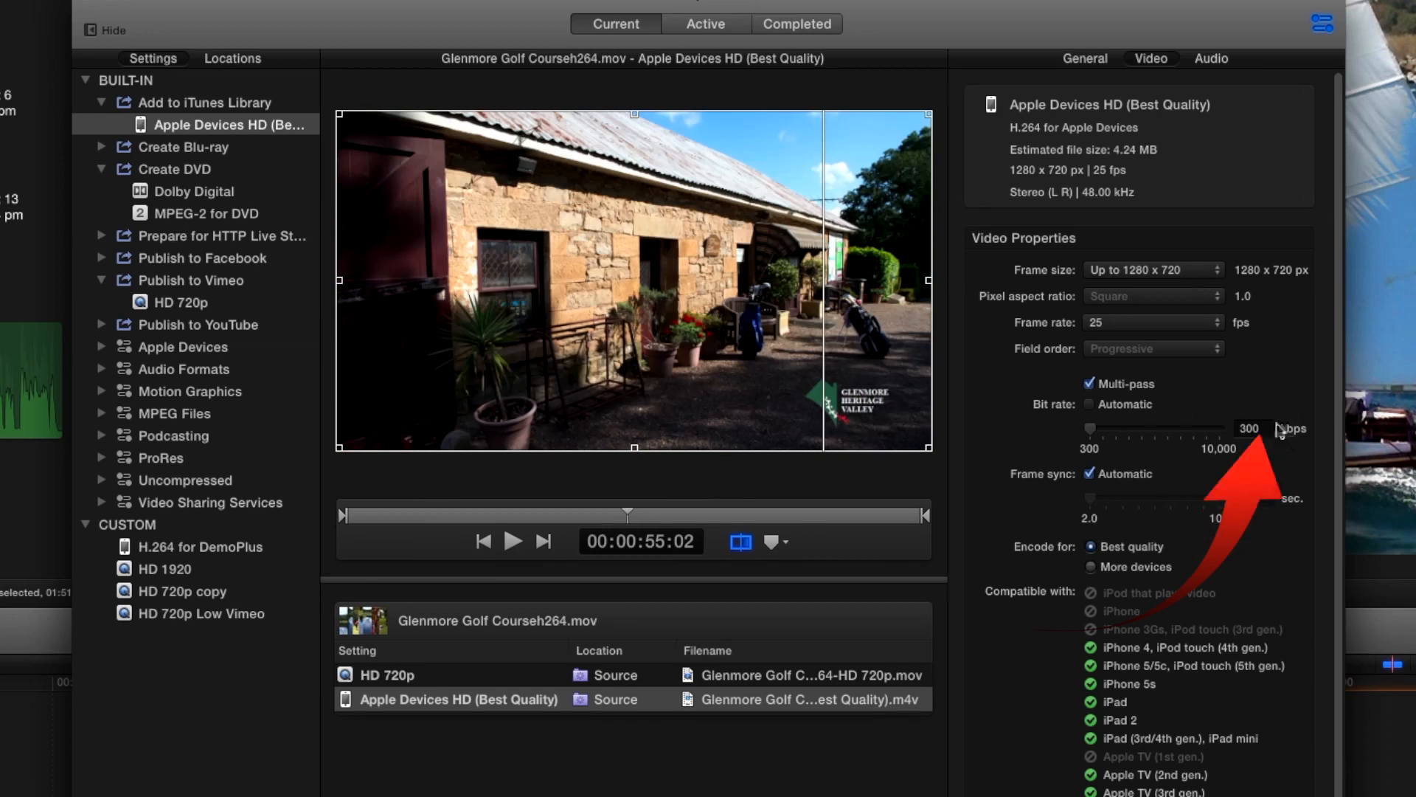
- Set the Apple Devices output's bit rate to 2000 kbps and restore the automatic bit rate
left_click(1272, 428)
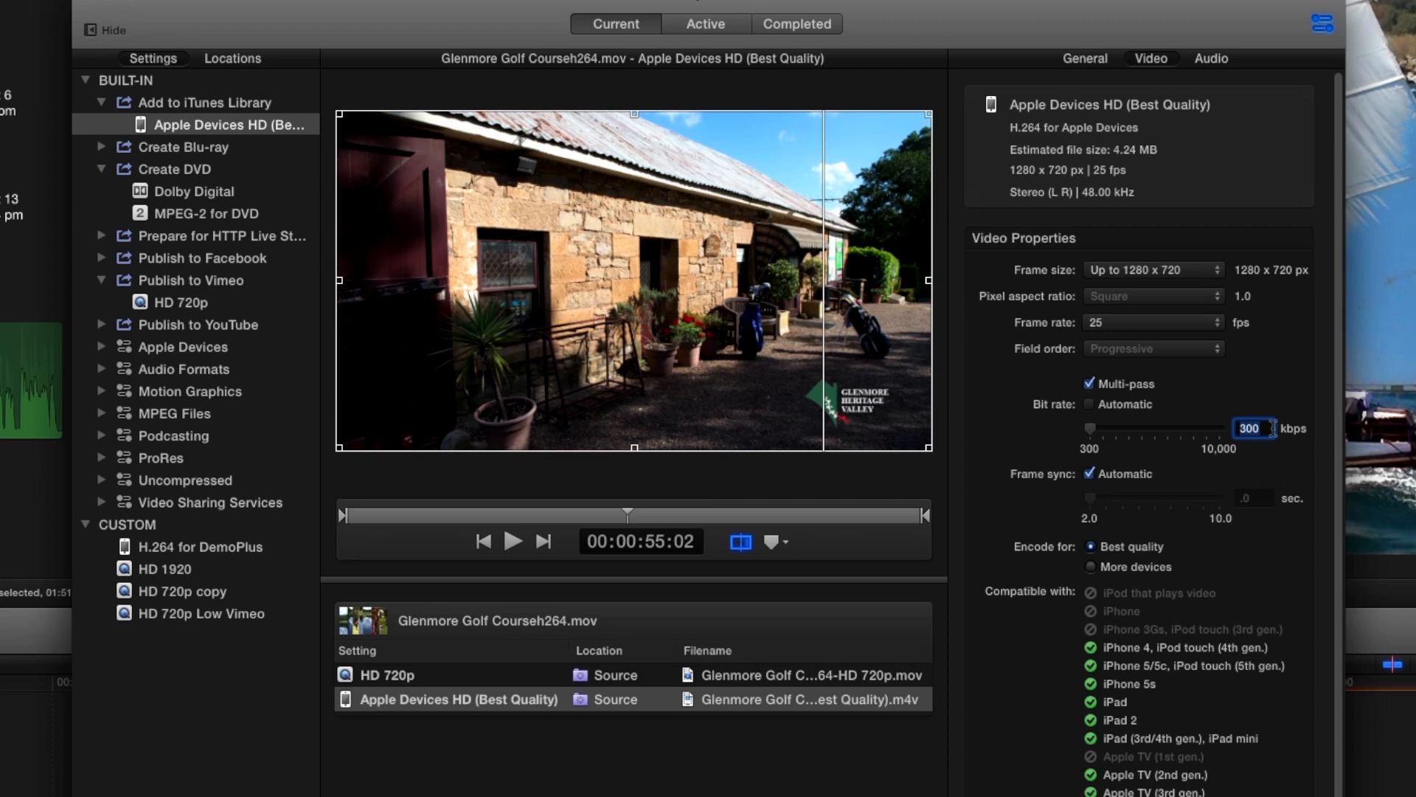
type("2000")
key("Return")
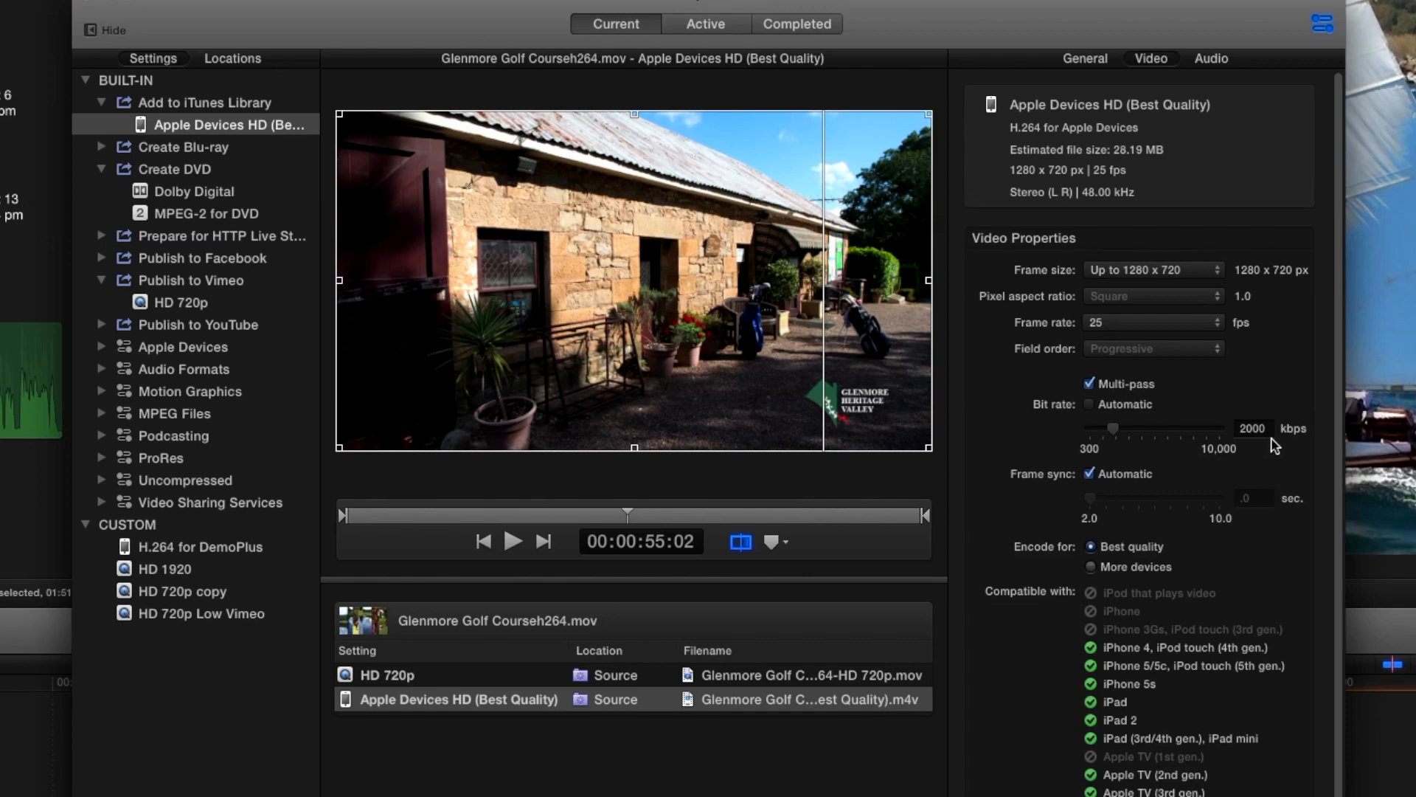
left_click(1090, 405)
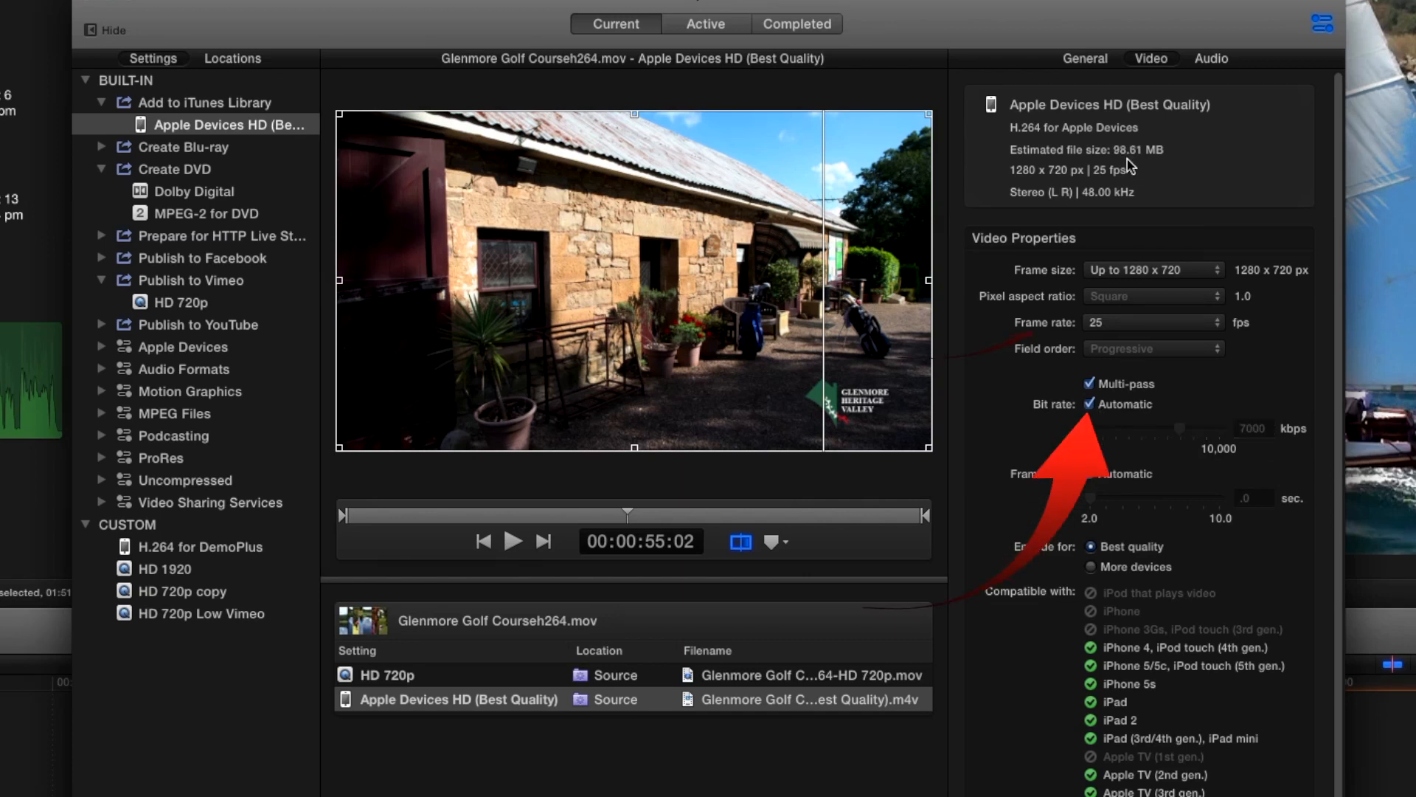
- Add the Fade In/Out video effect to the Apple Devices HD (Best Quality) output
left_click_drag(629, 511, 504, 520)
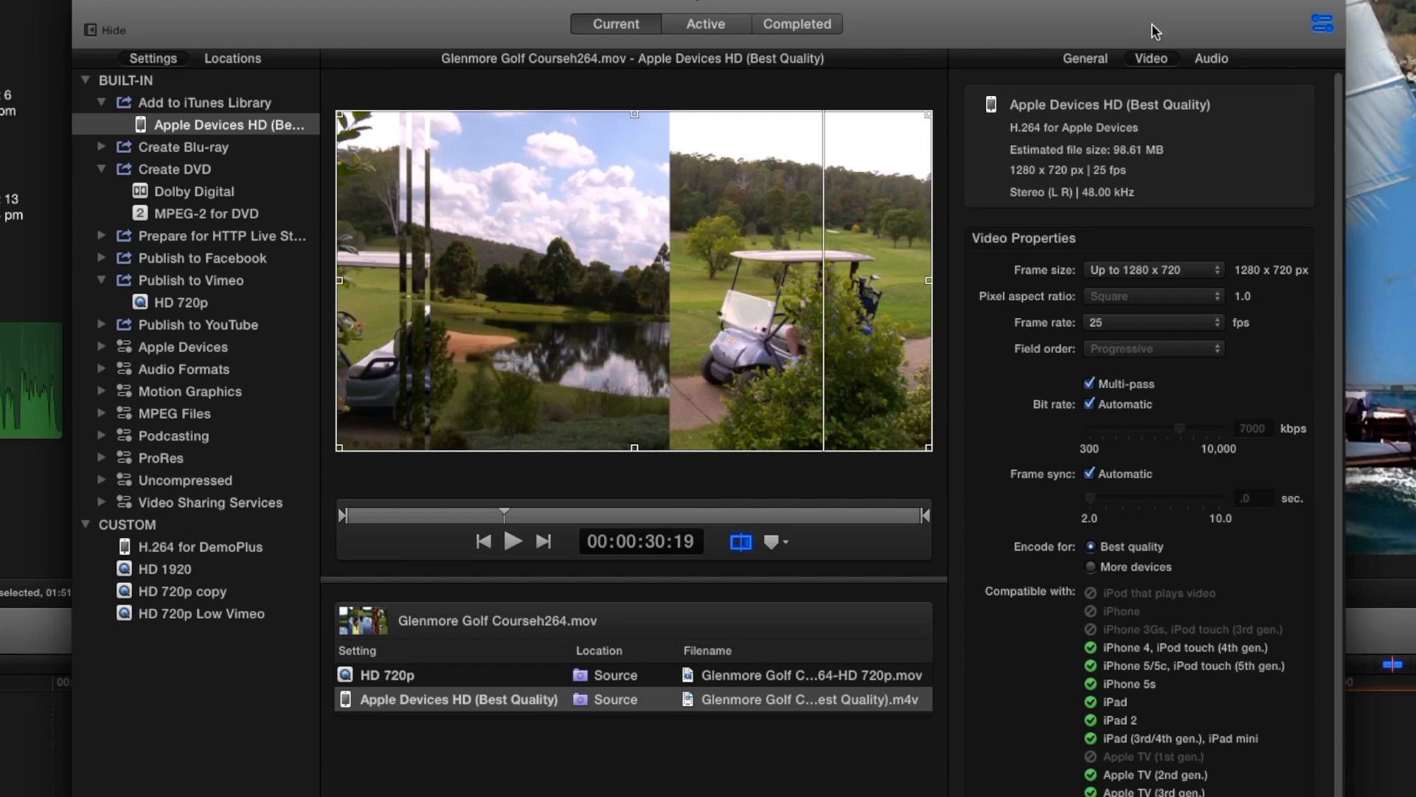
left_click(1153, 58)
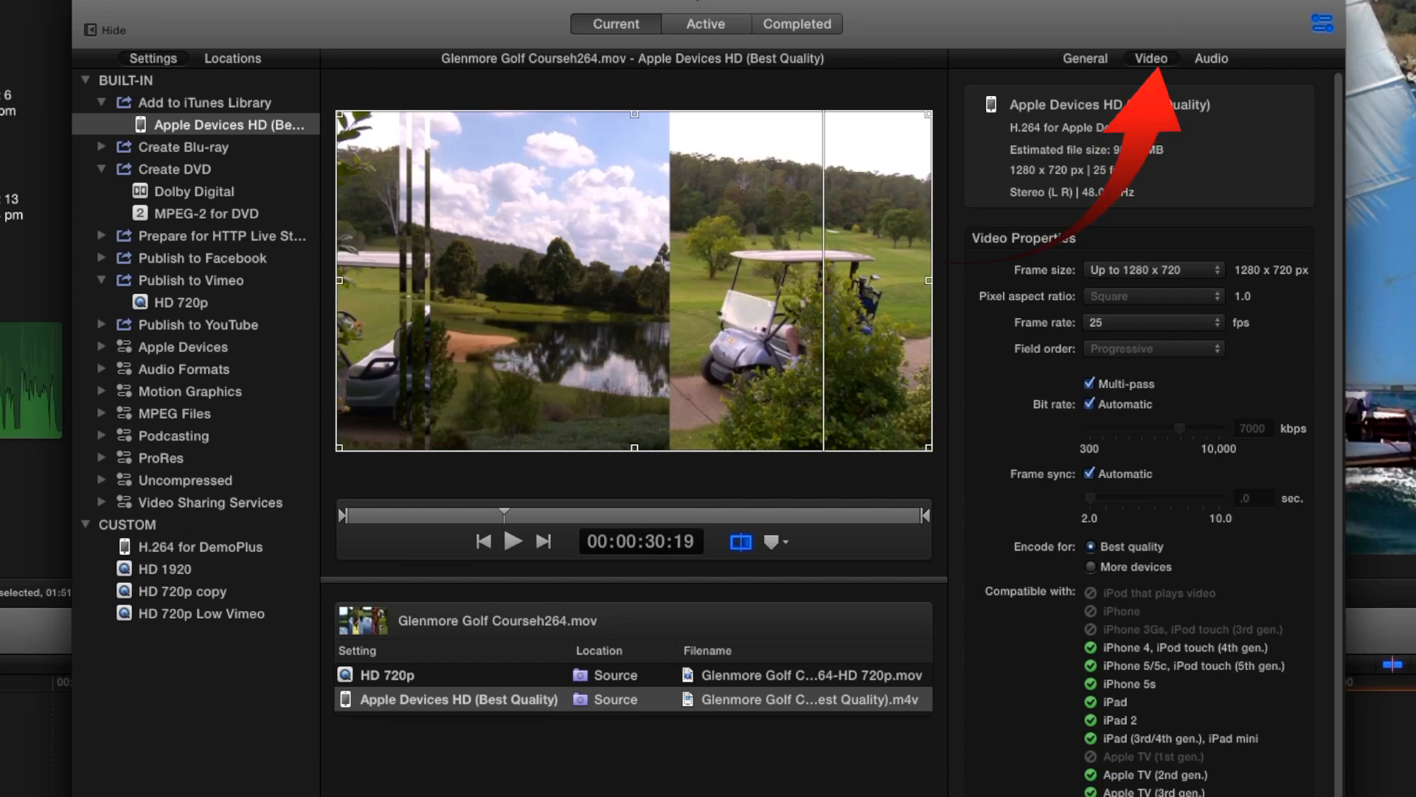
scroll(1151, 442, "down", 2)
scroll(1150, 442, "down", 6)
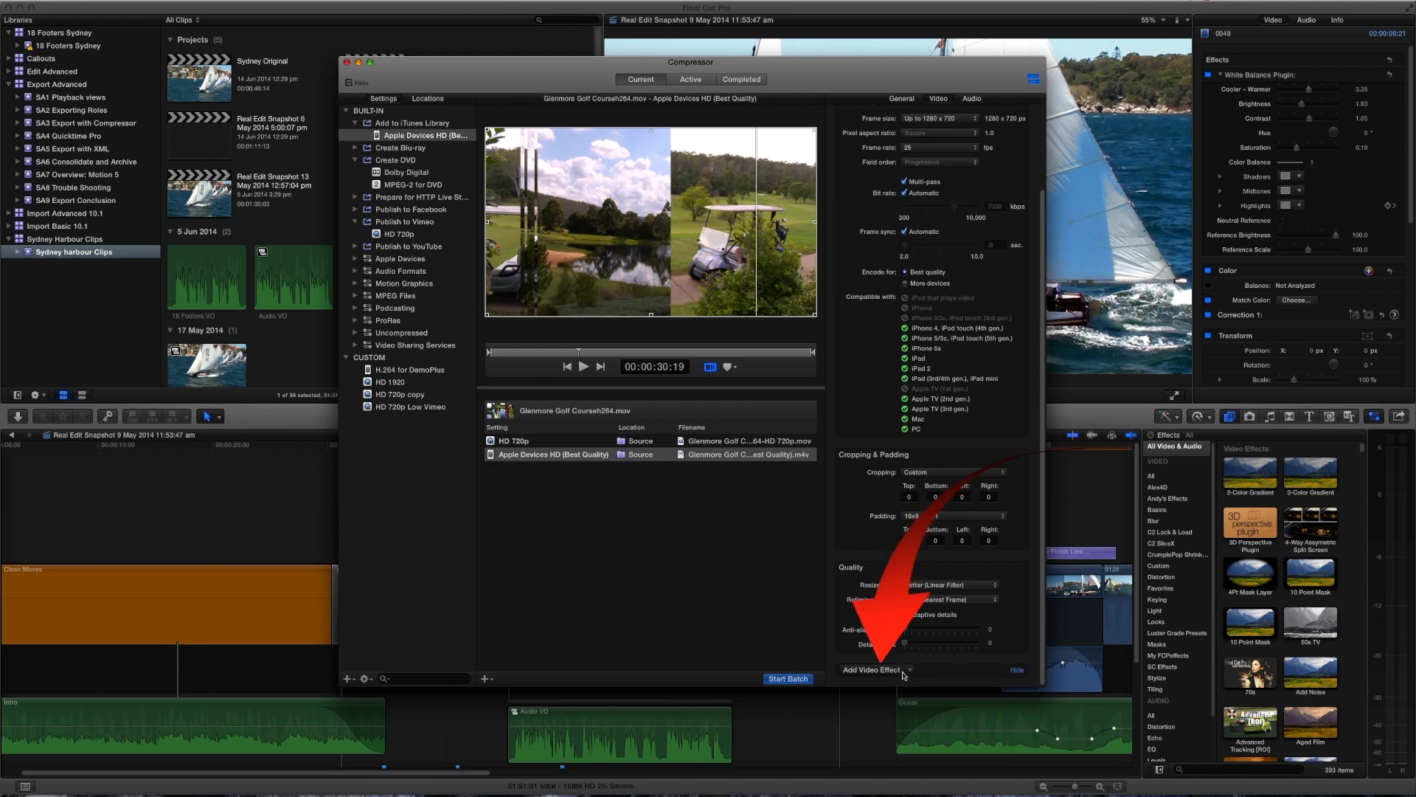
left_click(909, 669)
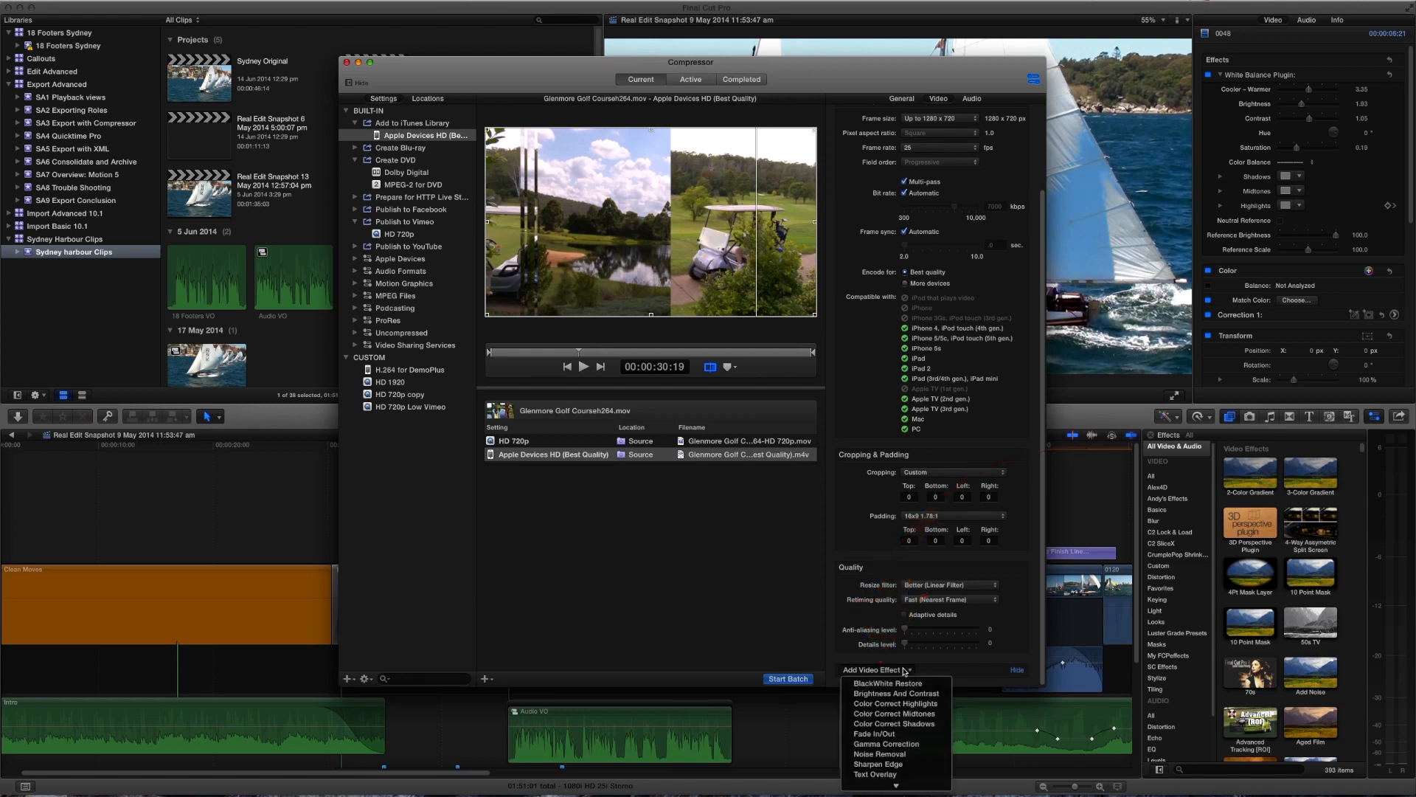
left_click(910, 734)
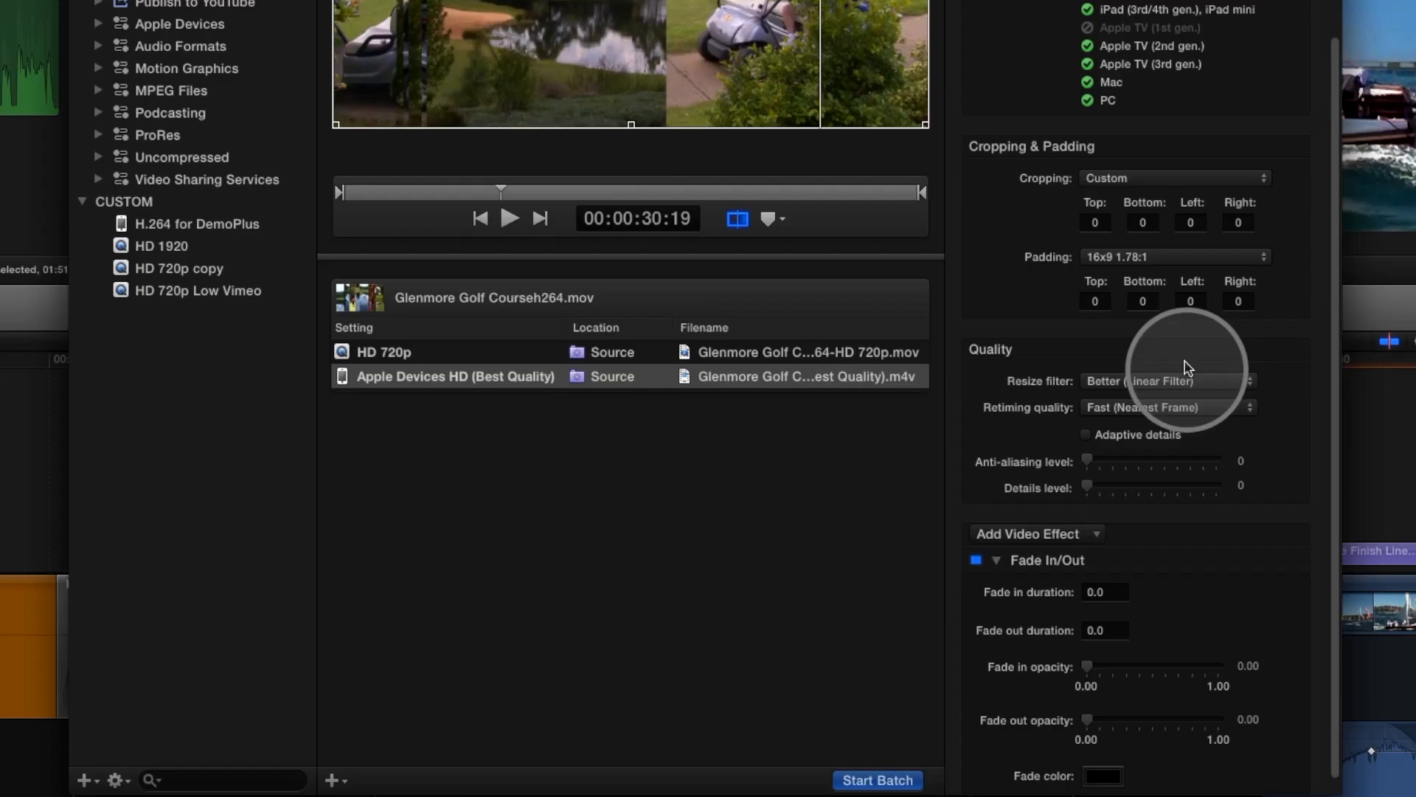
- Set the video Fade In/Out effect's fade in duration to 5 and preview the fade from the clip's start
scroll(1188, 367, "down", 1)
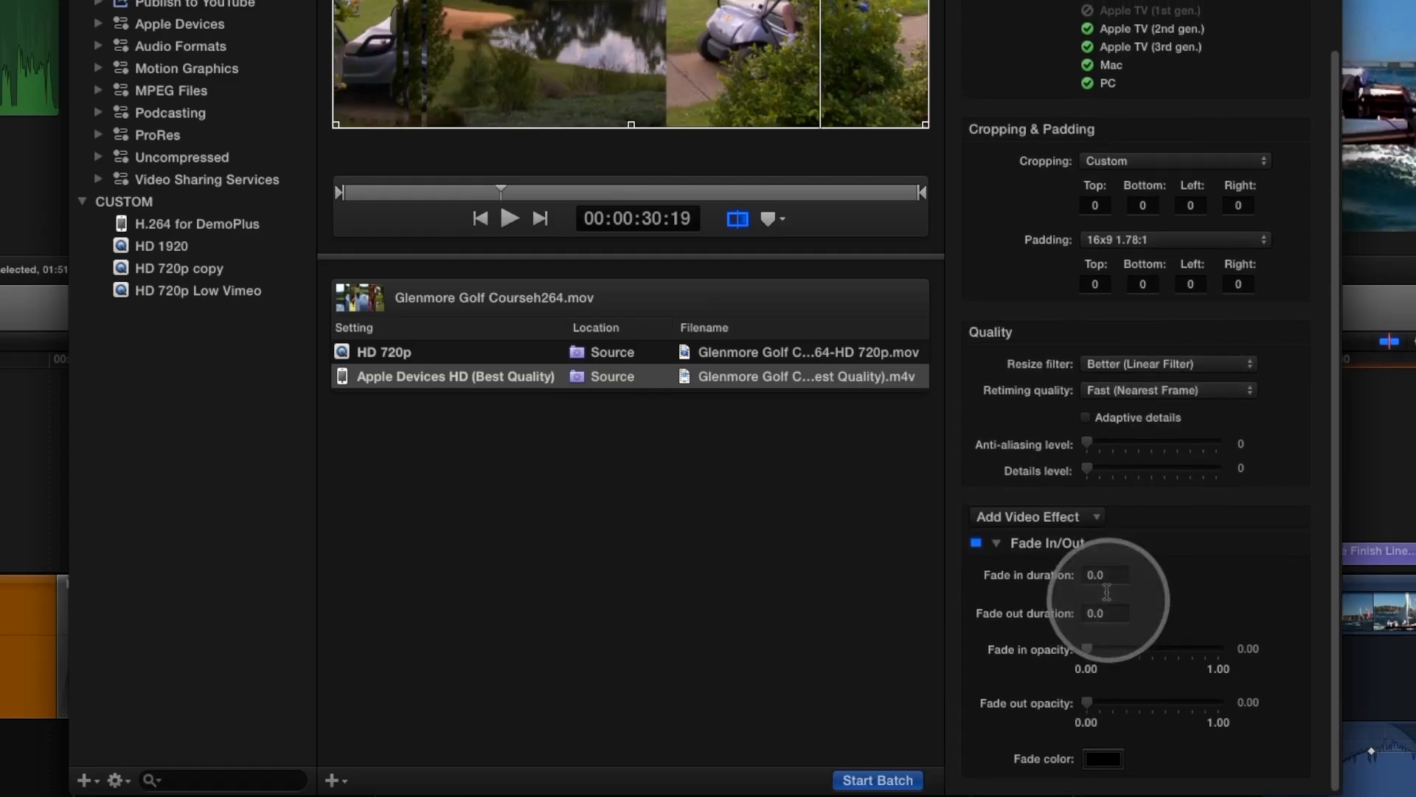
left_click(1090, 575)
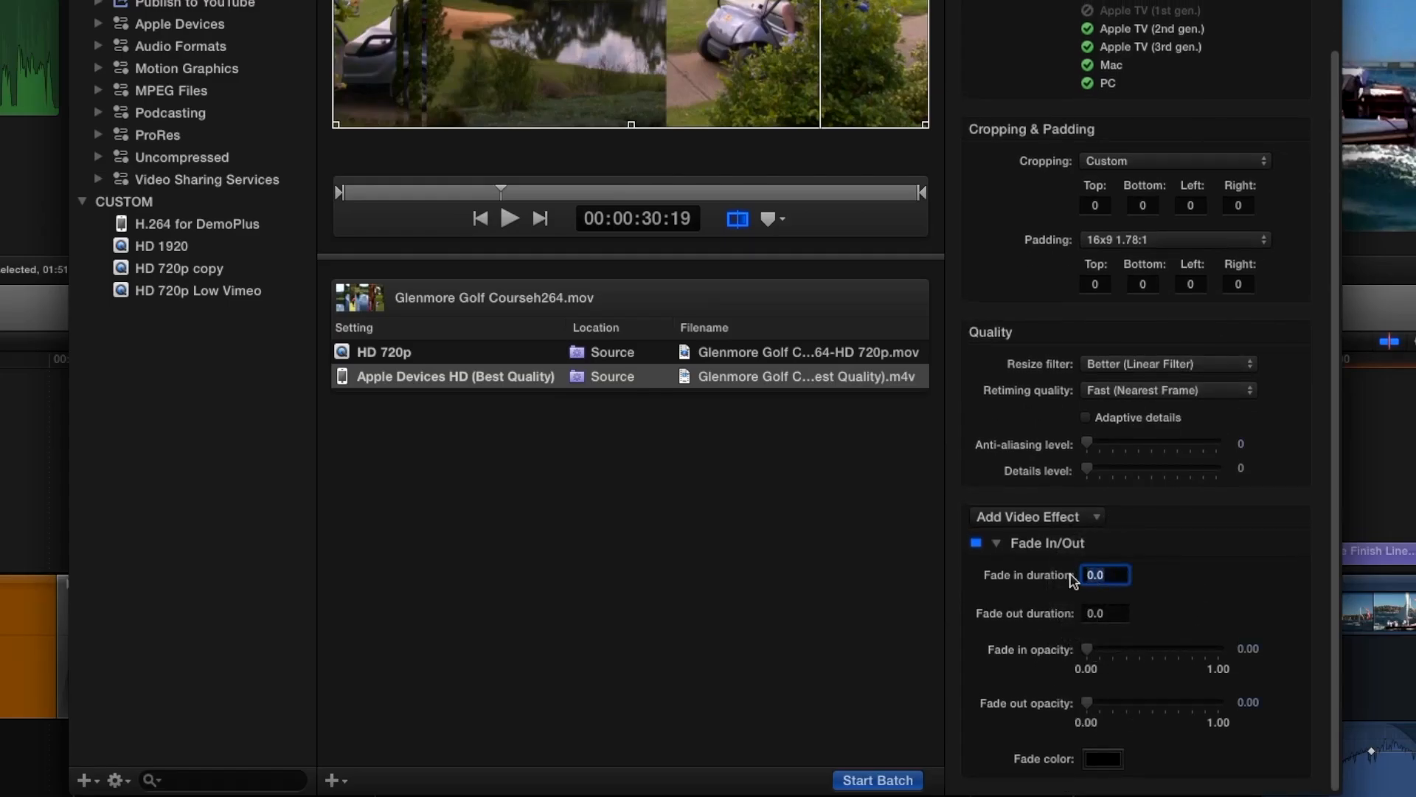
type("5")
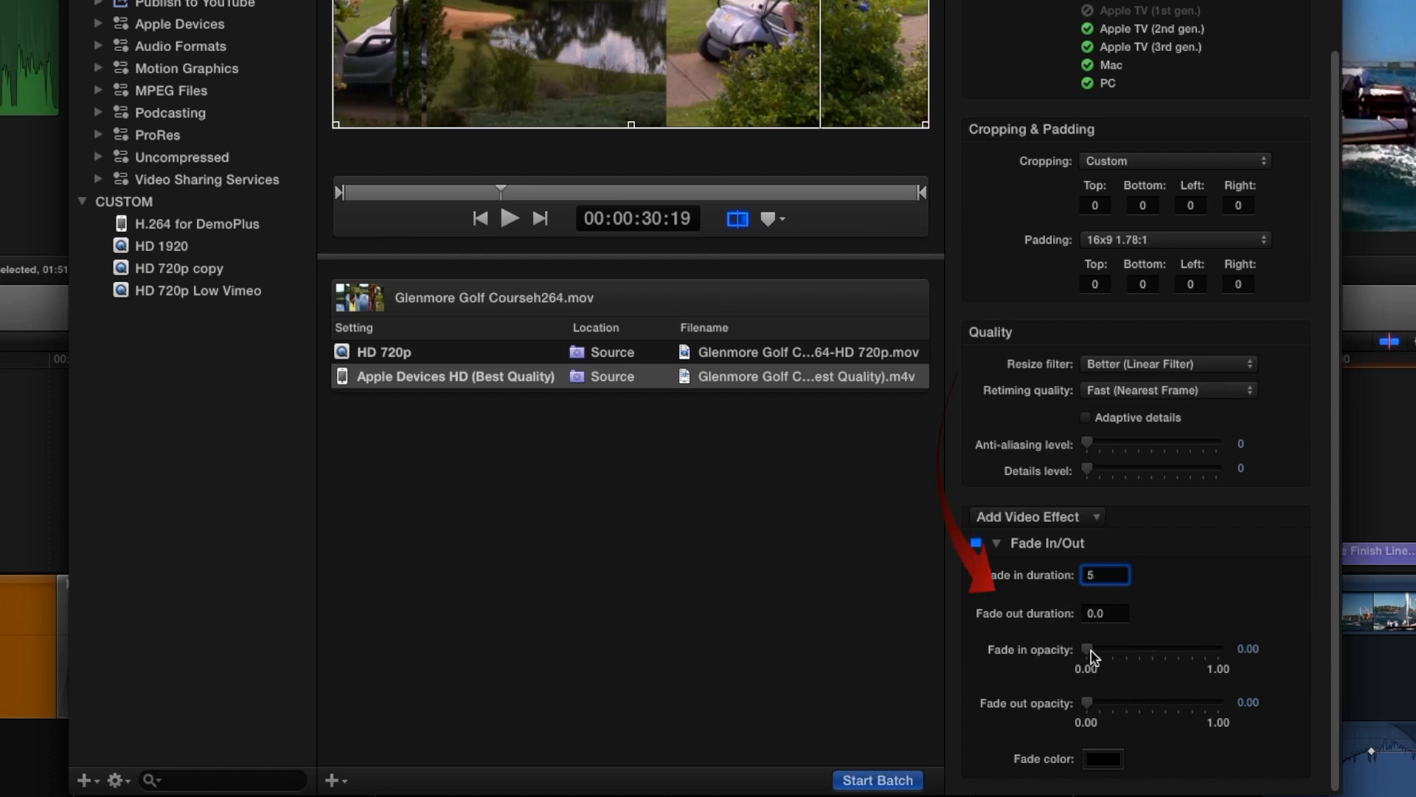
left_click(1089, 652)
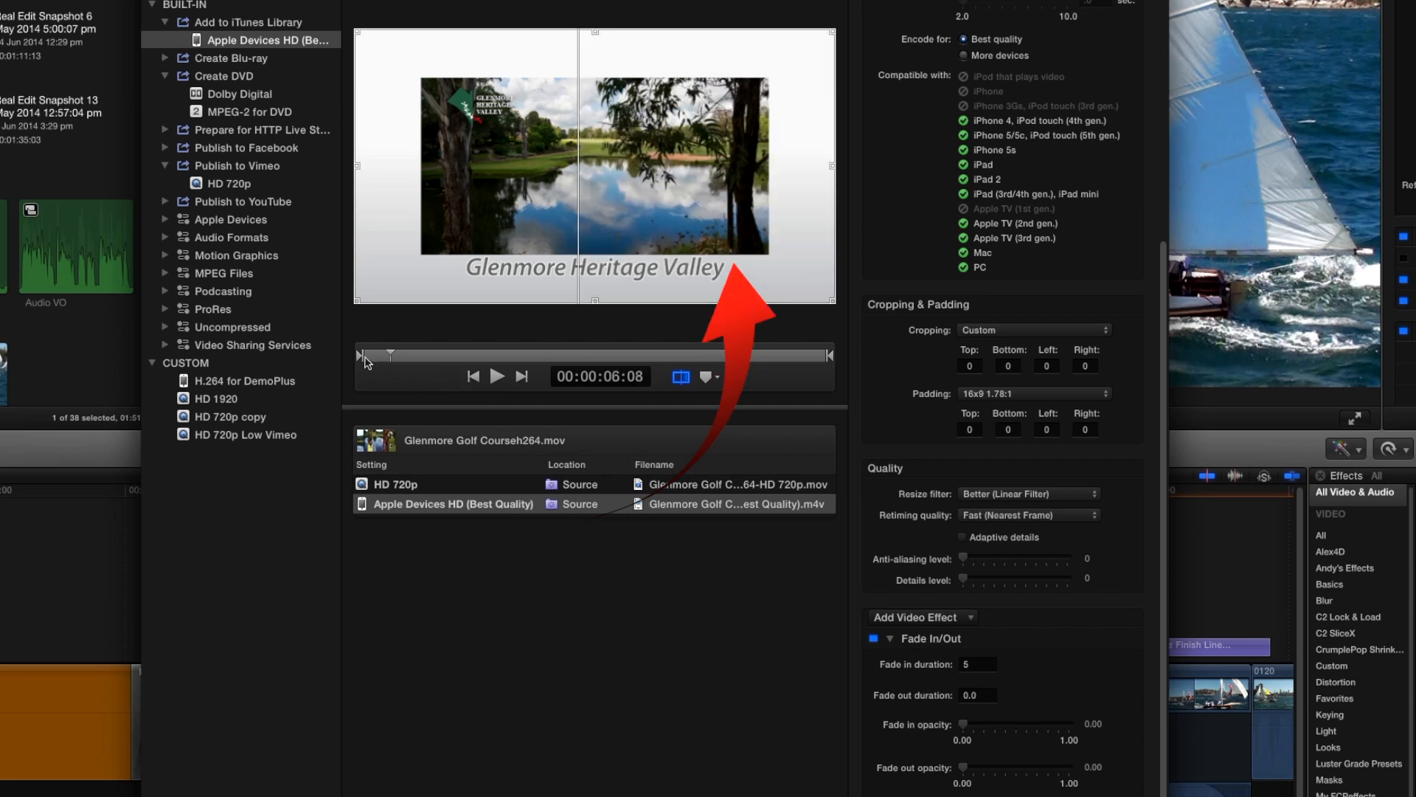
left_click_drag(377, 355, 351, 362)
key("space")
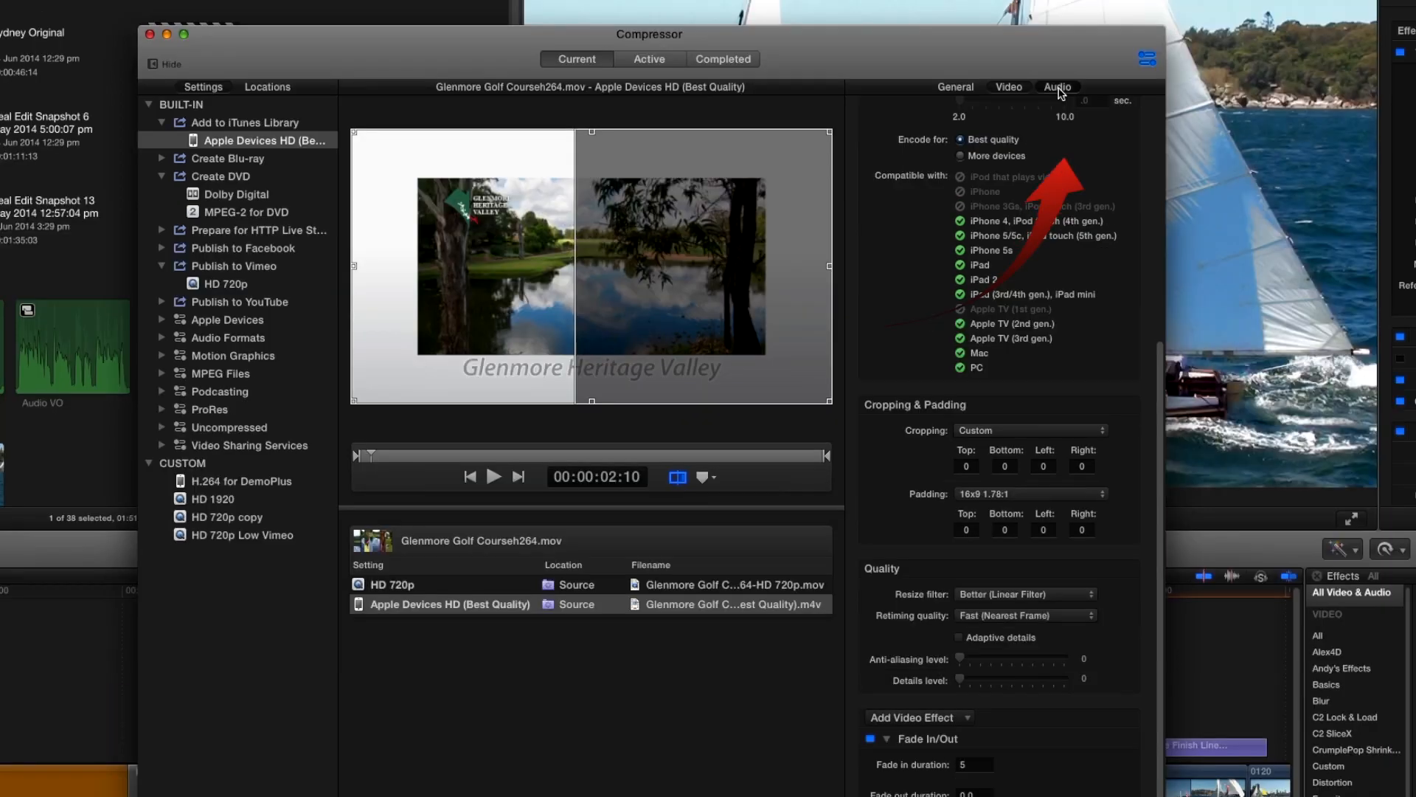
- Keep the Apple Devices output's audio sample rate at 48 kHz and set its audio bit rate to 128 kbps
left_click(1061, 0)
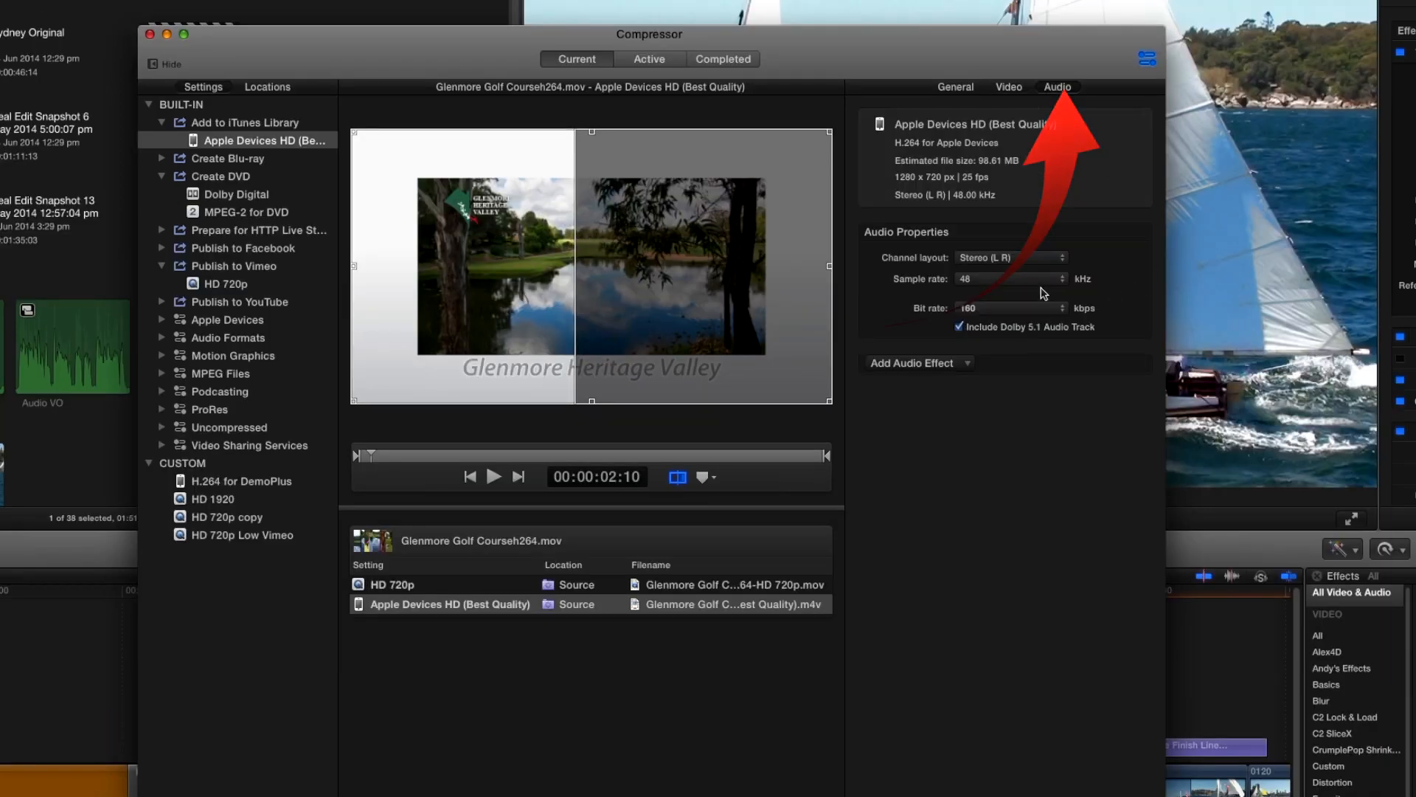
left_click(987, 281)
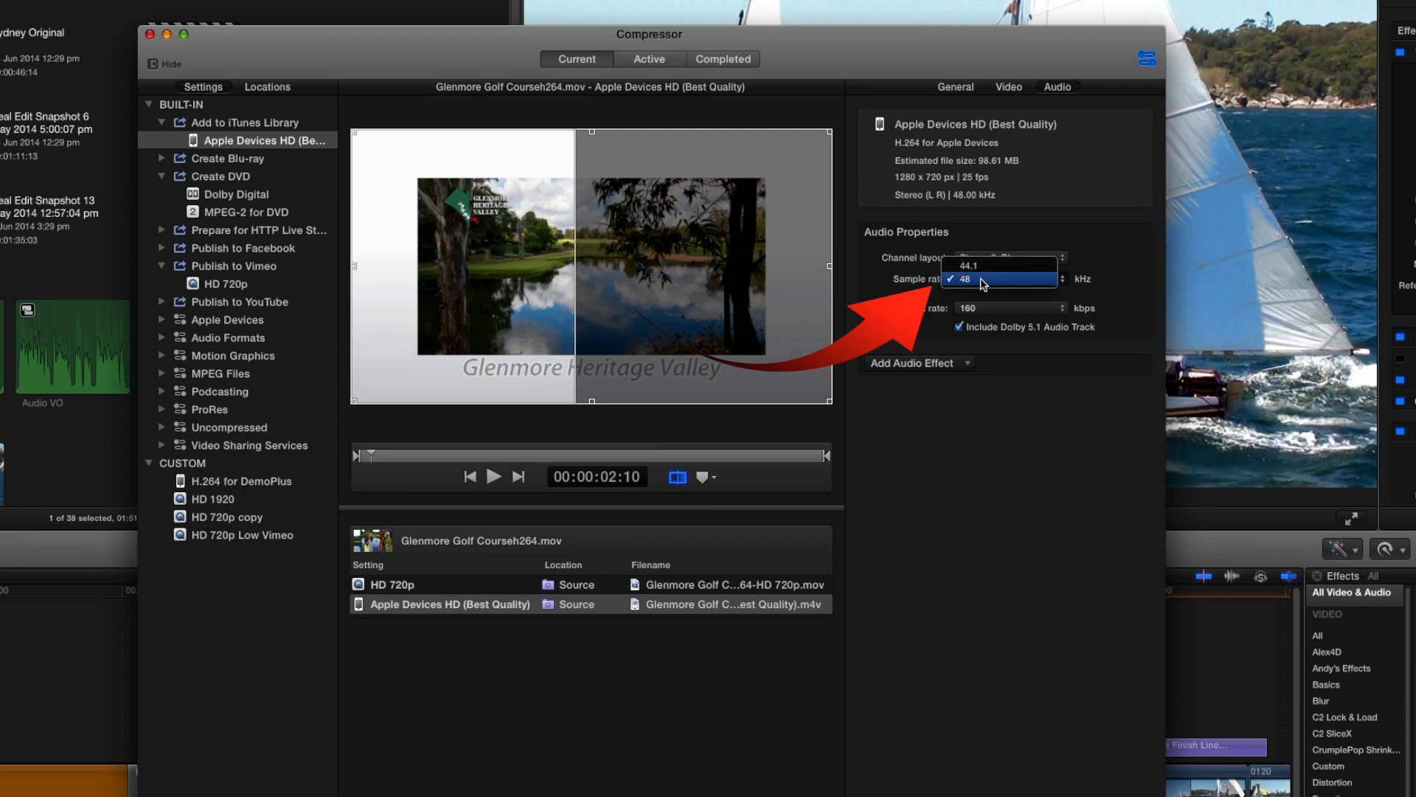
left_click(983, 278)
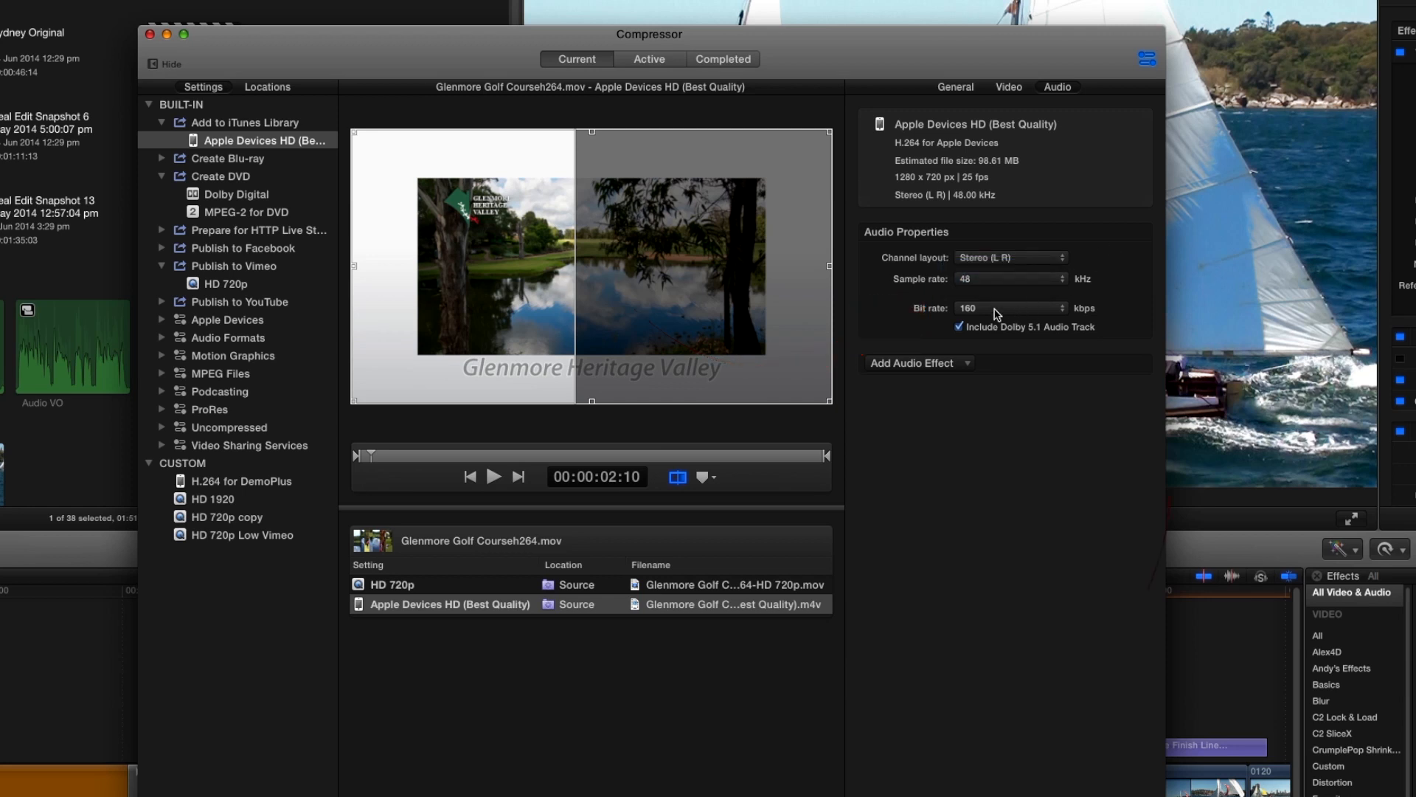
left_click(998, 310)
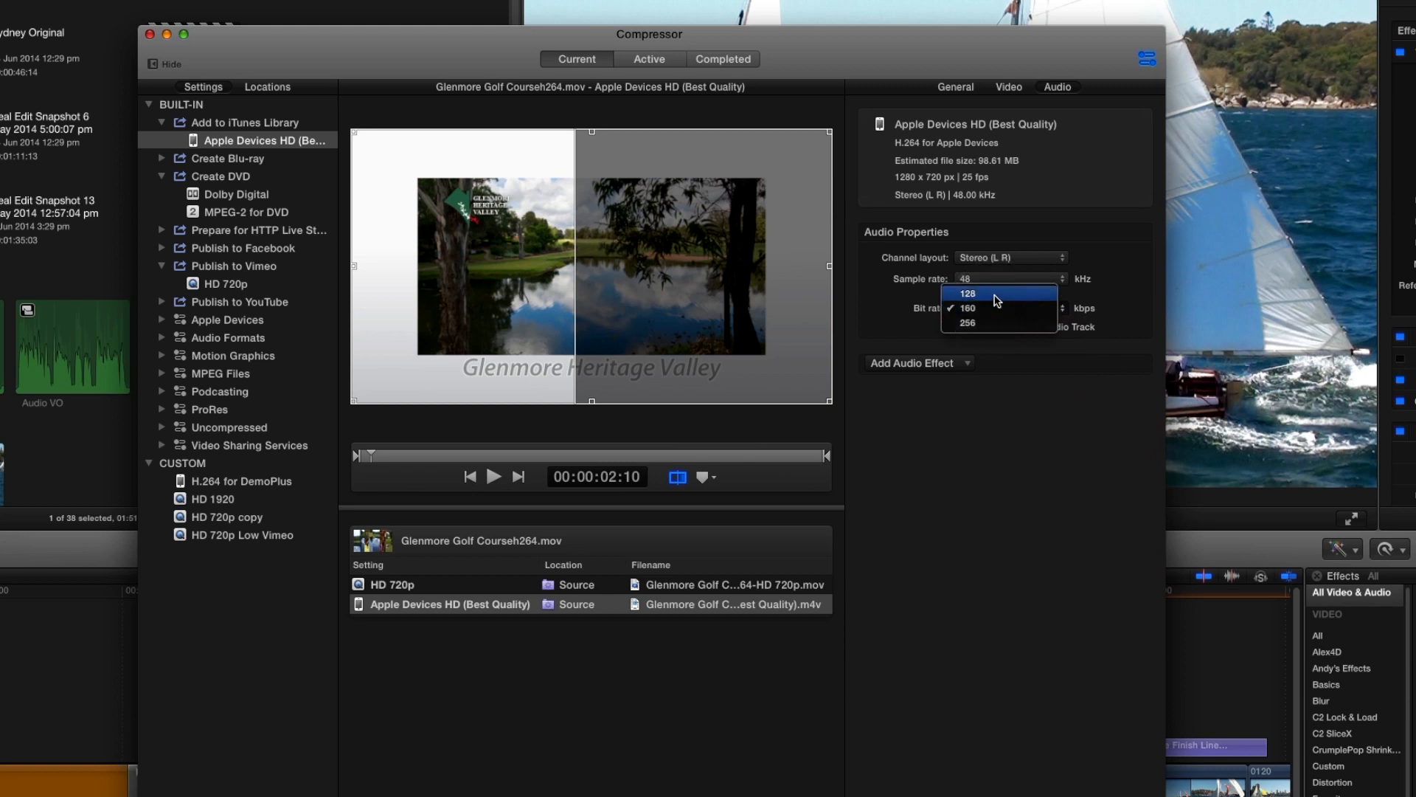
left_click(997, 294)
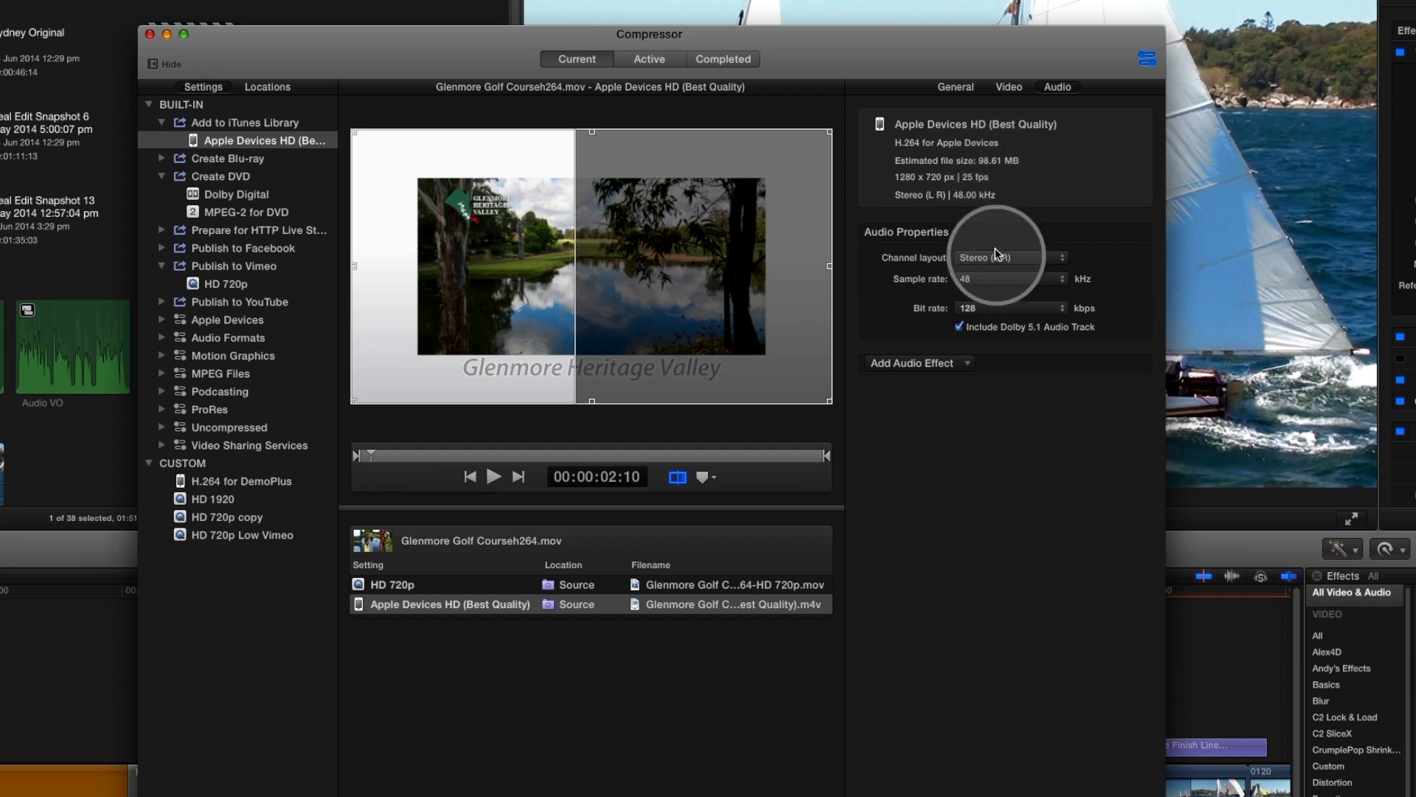
- Add the Fade In/Out audio effect to the Apple Devices output with a fade in duration of 20
left_click(953, 369)
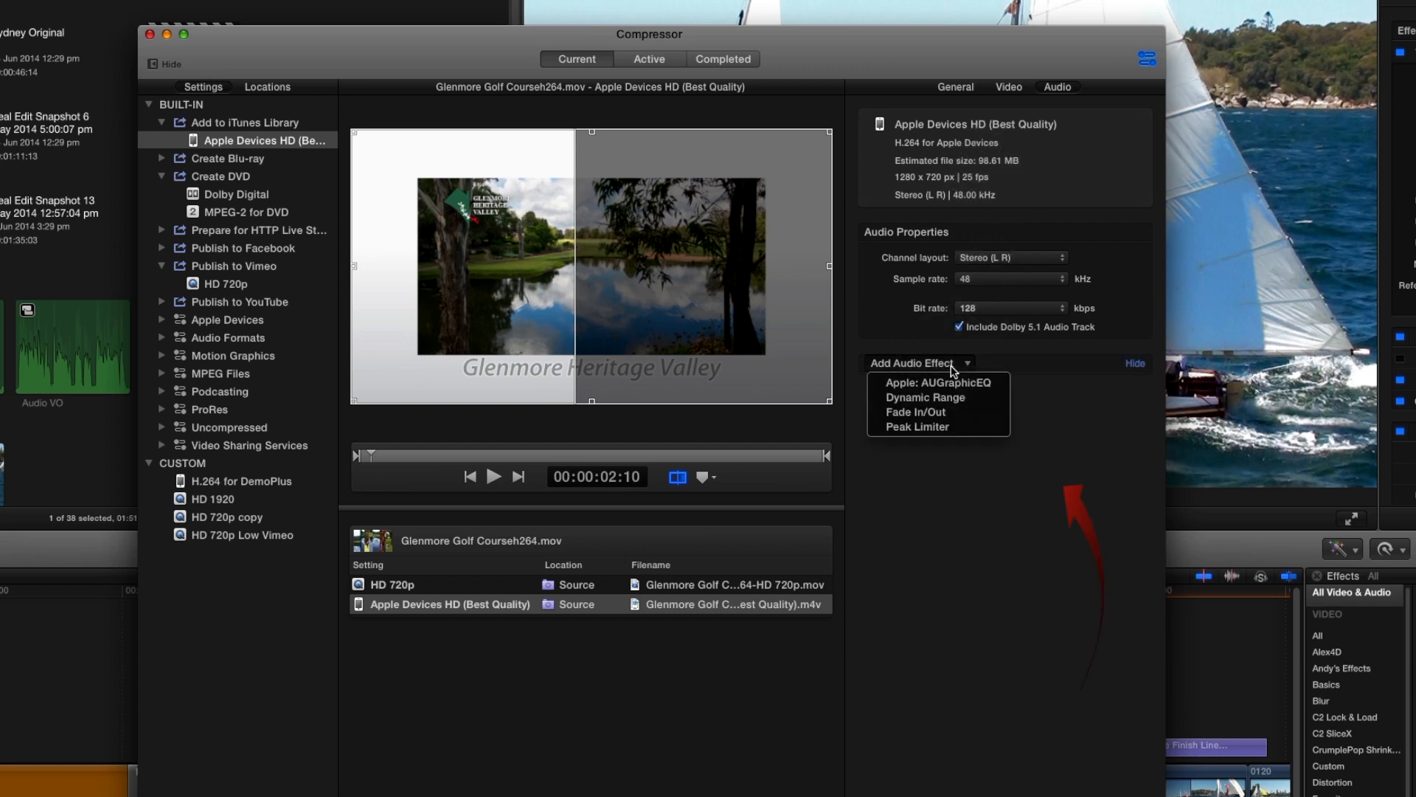
left_click(957, 417)
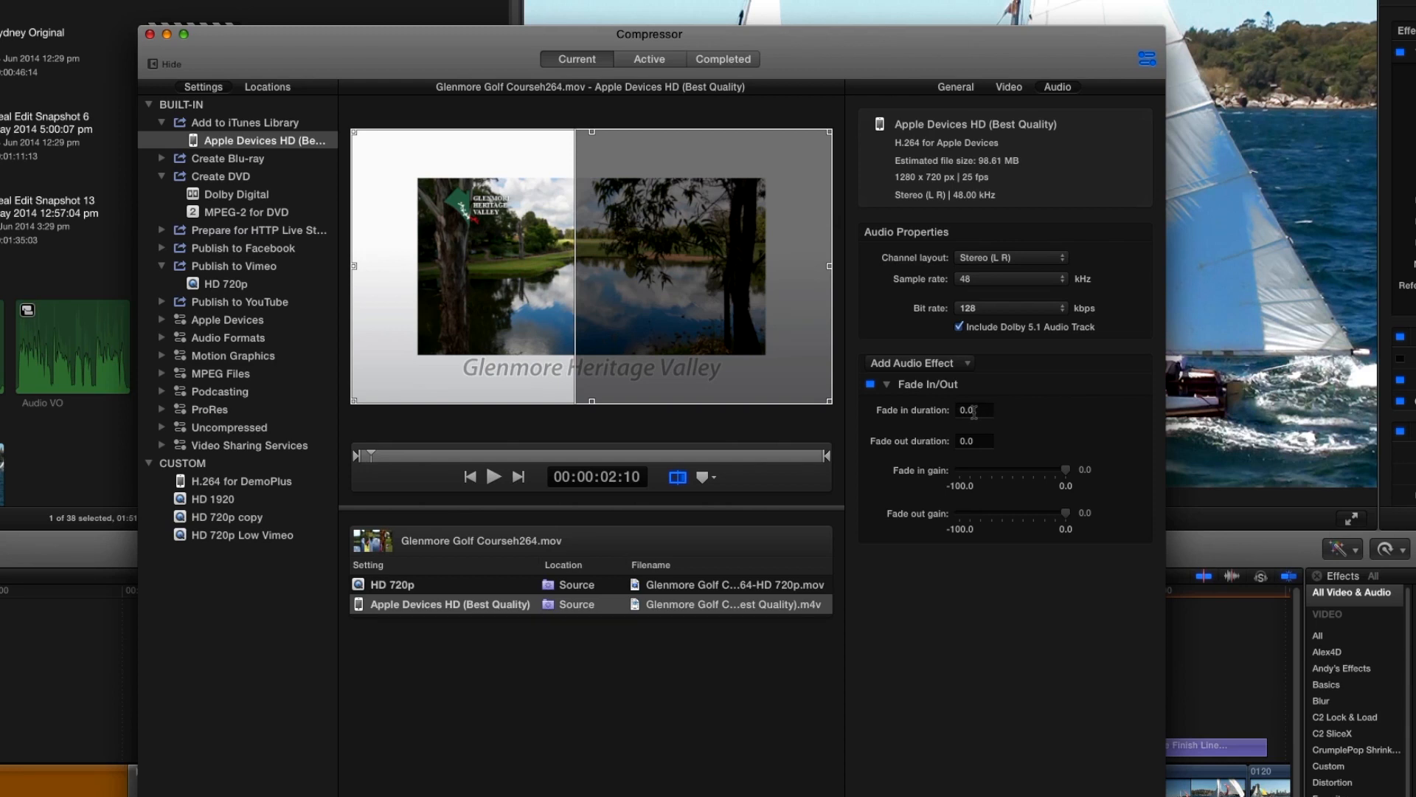
left_click(979, 411)
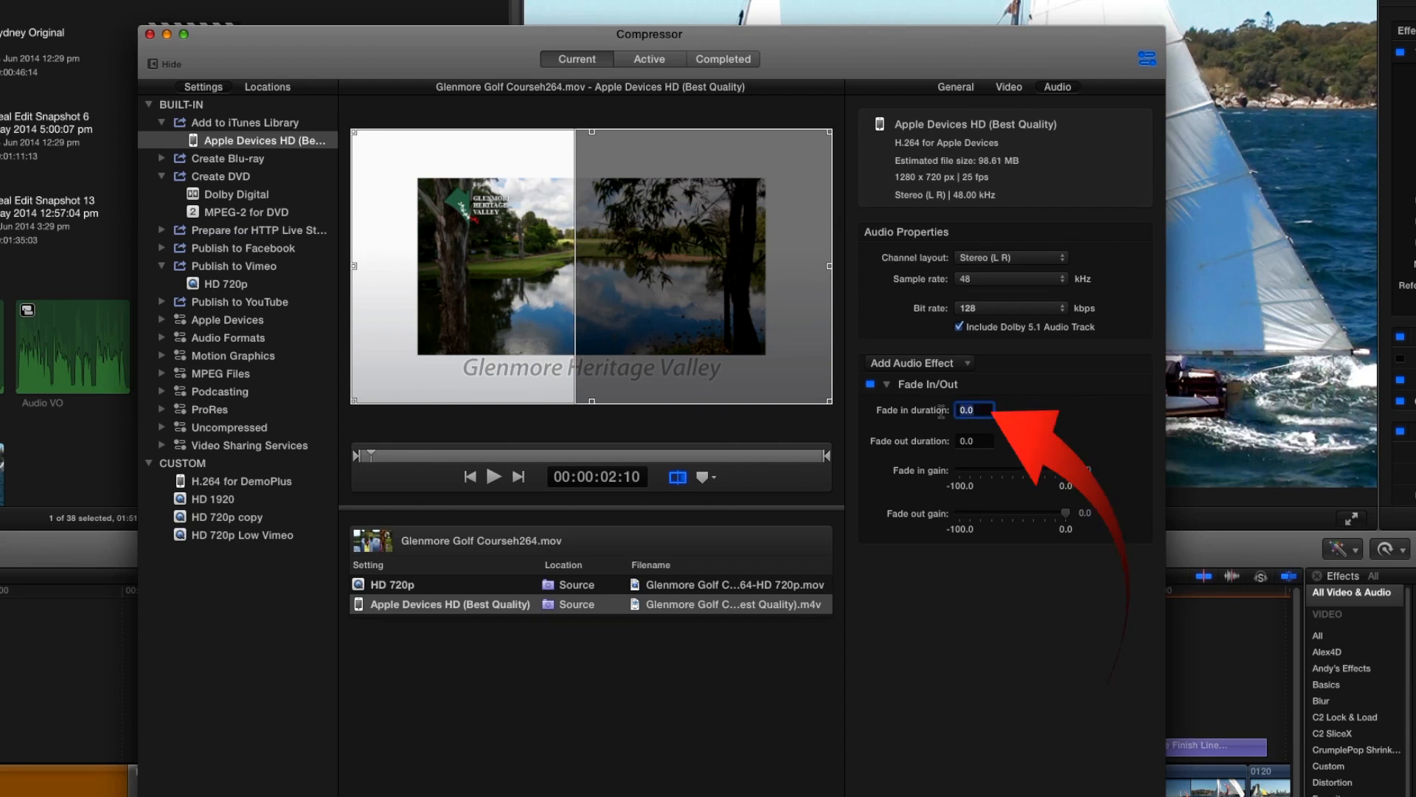
type("20")
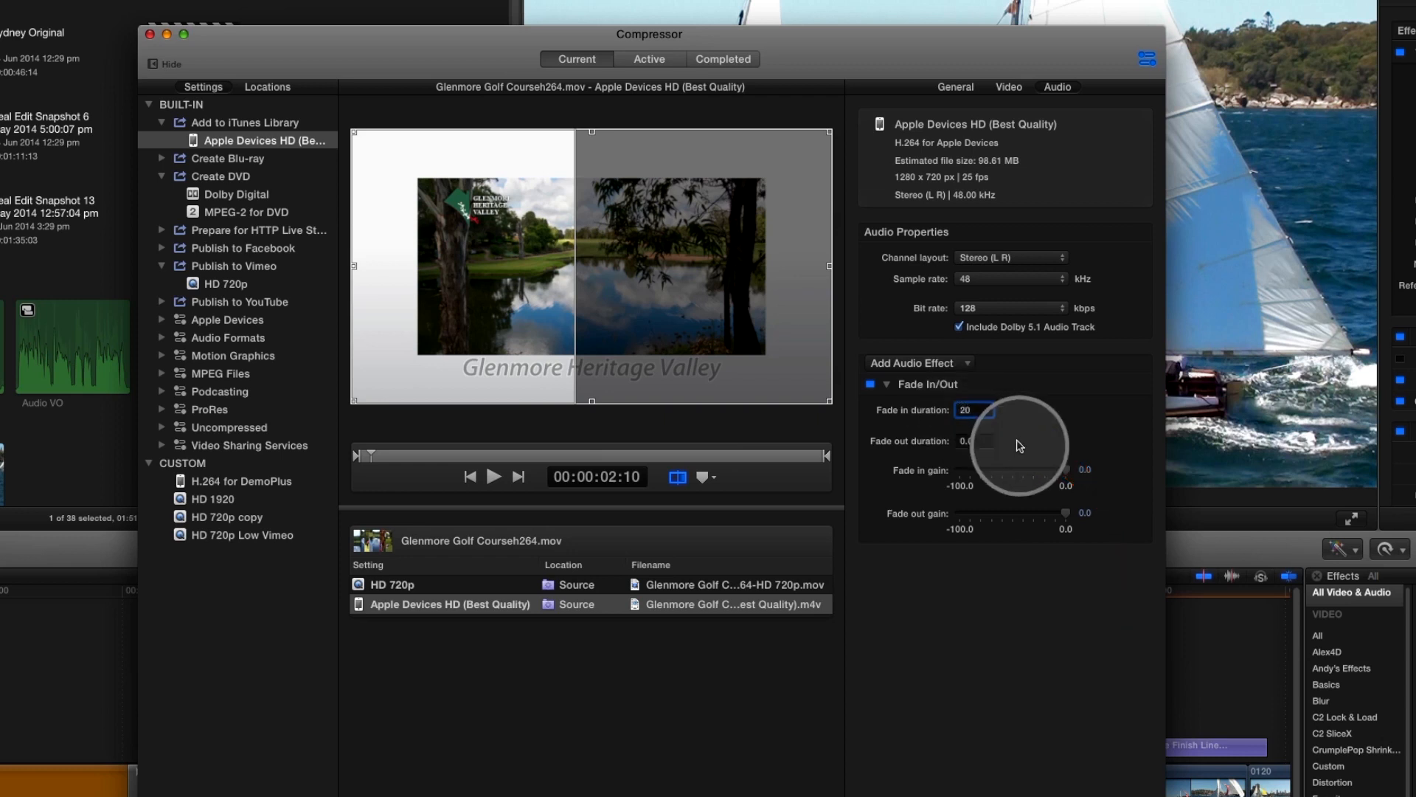
left_click(985, 442)
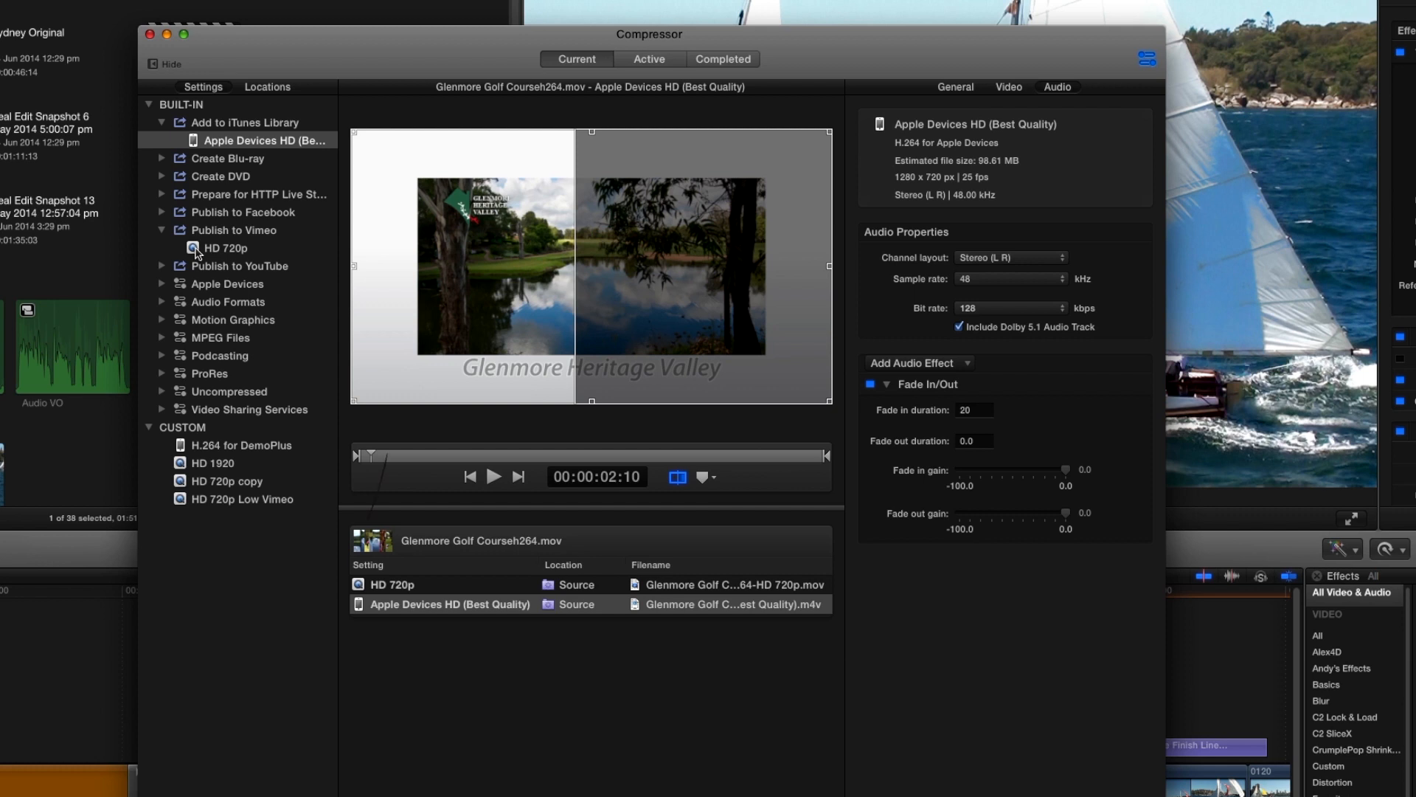
- Duplicate the built-in Publish to Vimeo HD 720p setting as a custom setting and rename it "HD 720p Vimeo low res"
left_click(196, 250)
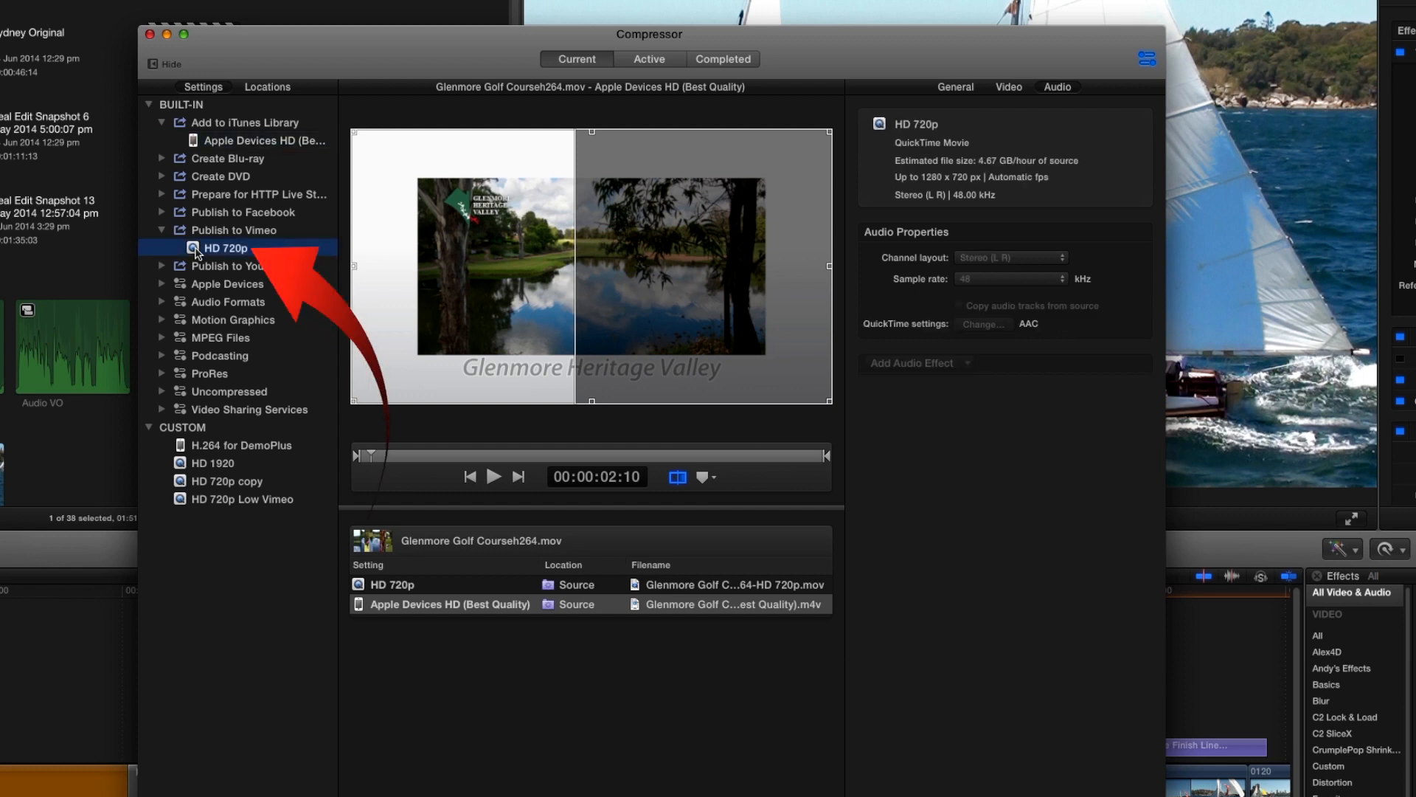
left_click(1008, 87)
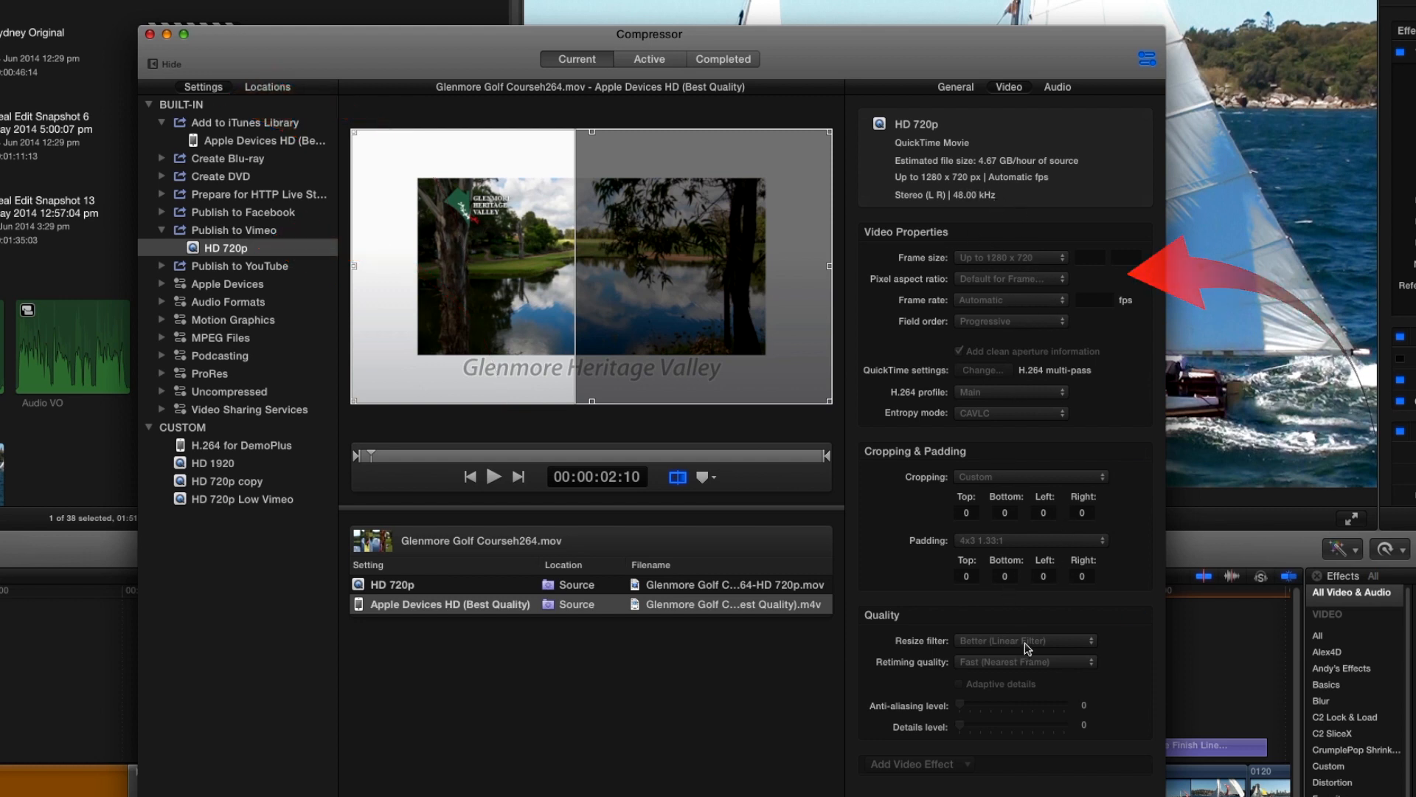
left_click(216, 250, "ctrl")
left_click(216, 263)
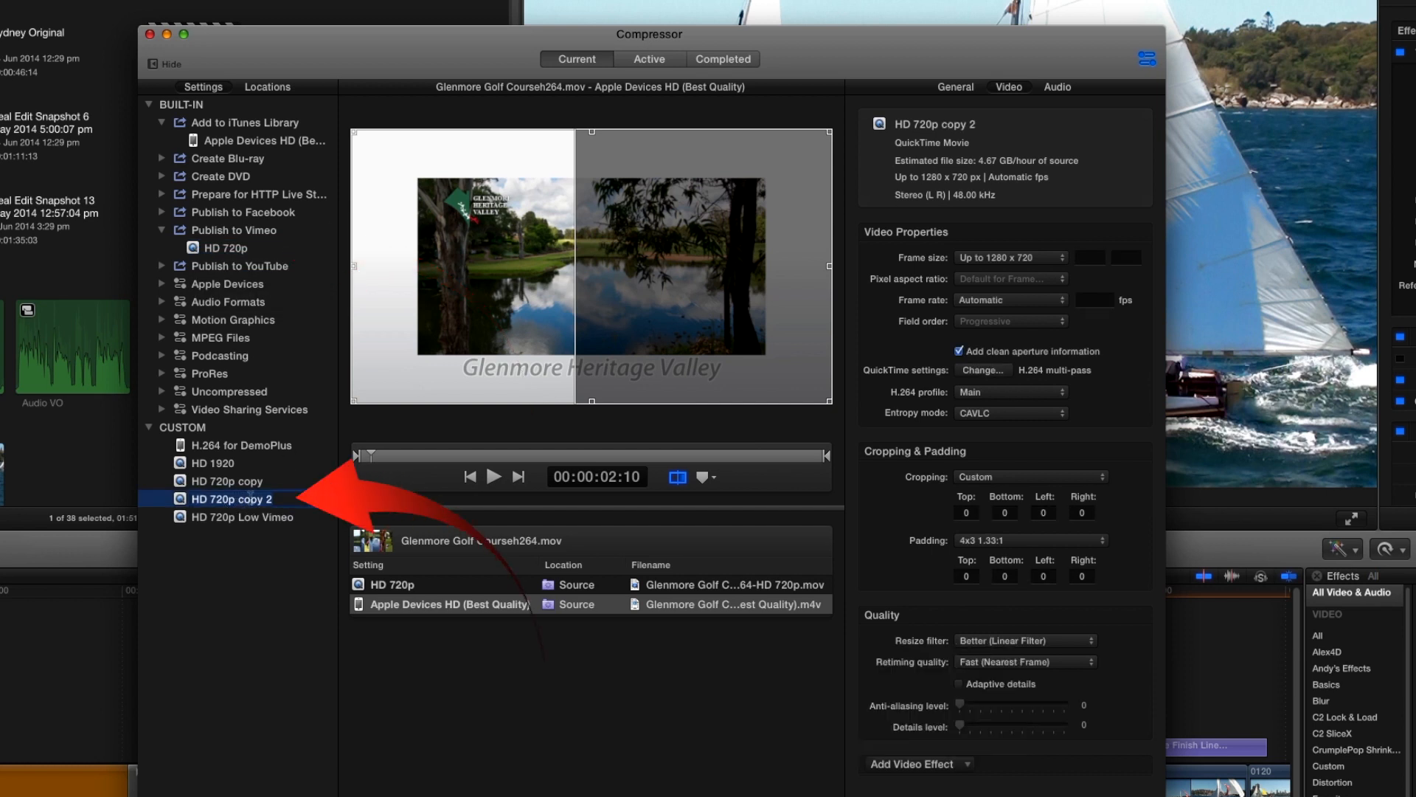
left_click(240, 501)
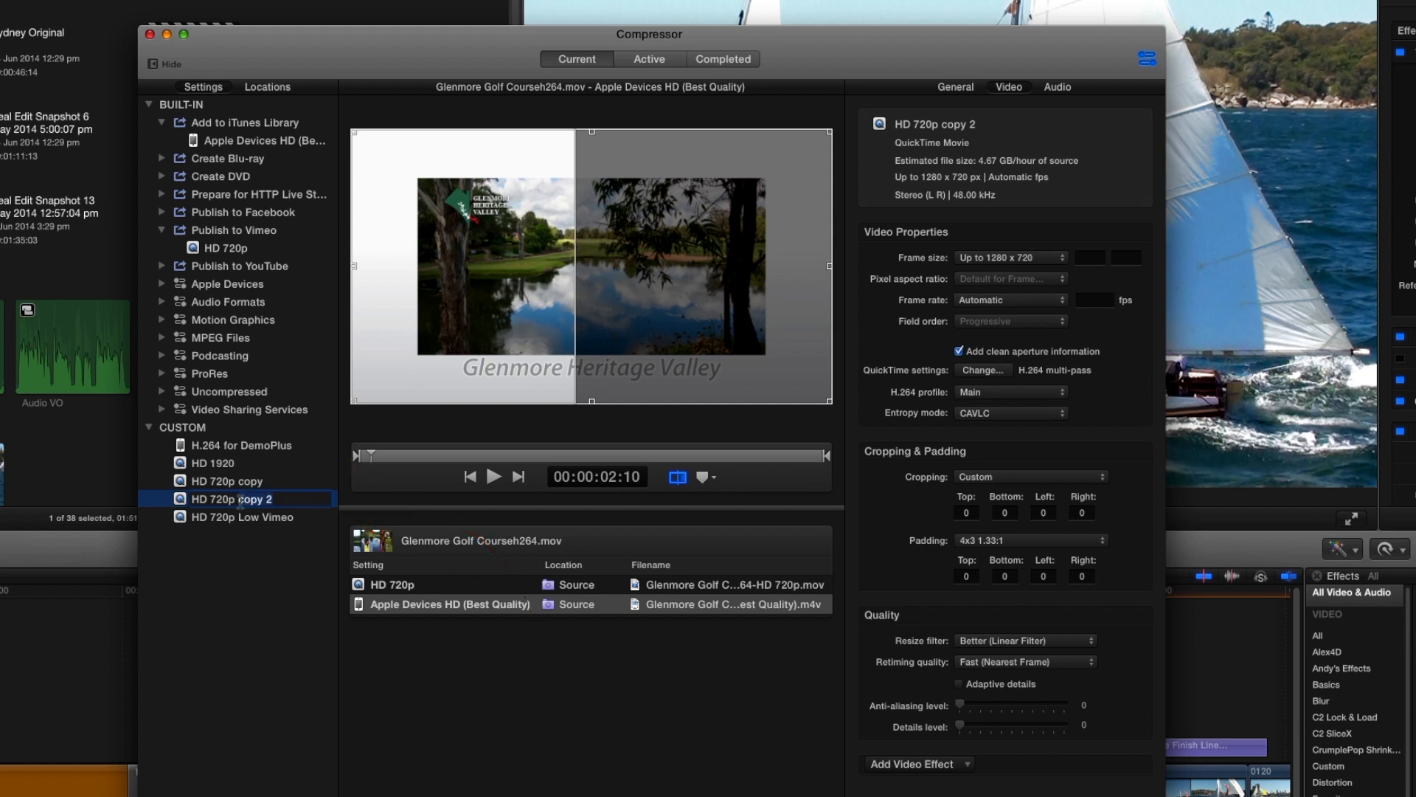
type("Vimeo lo")
type("w")
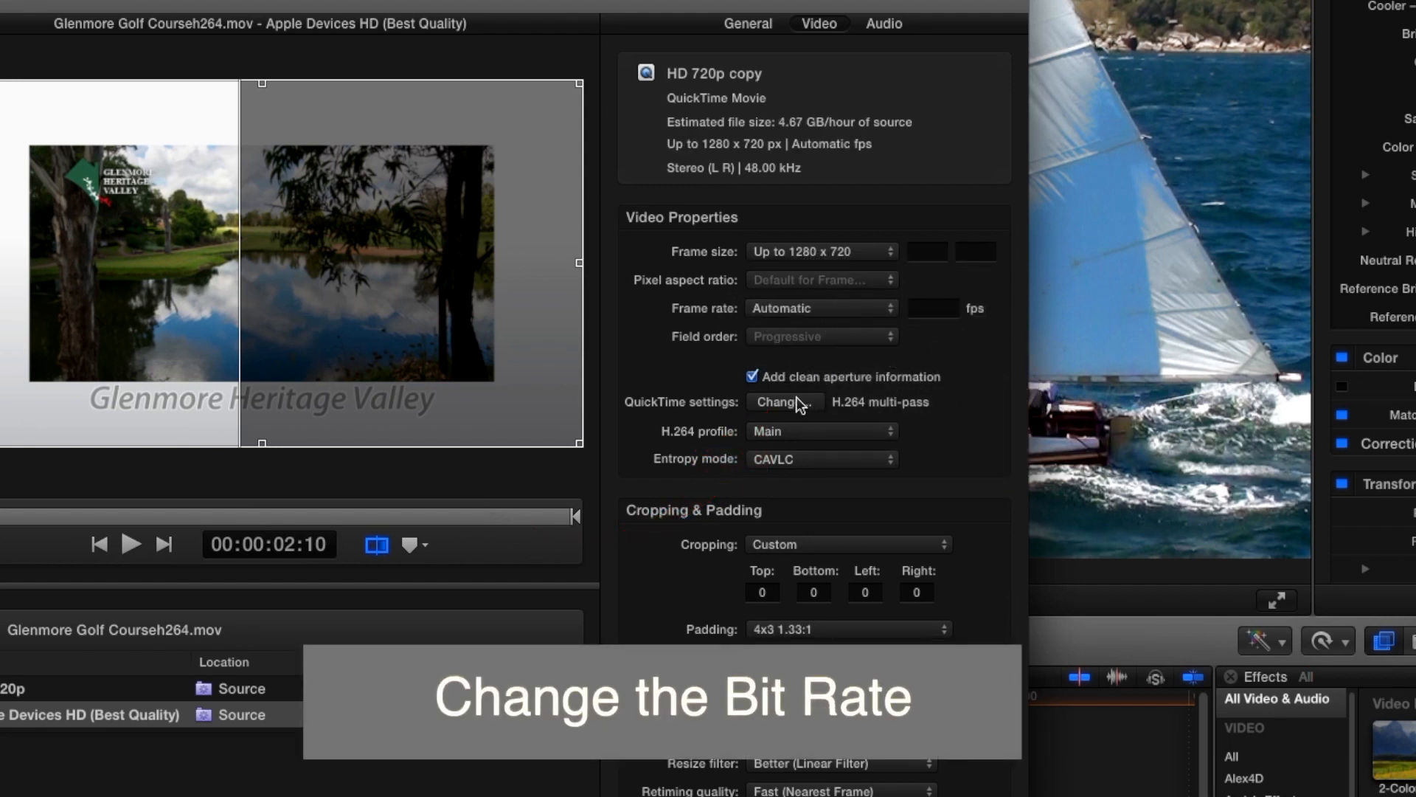
- Restrict the H.264 data rate of the custom HD 720p copy setting to 2000 kbits/sec
left_click(795, 400)
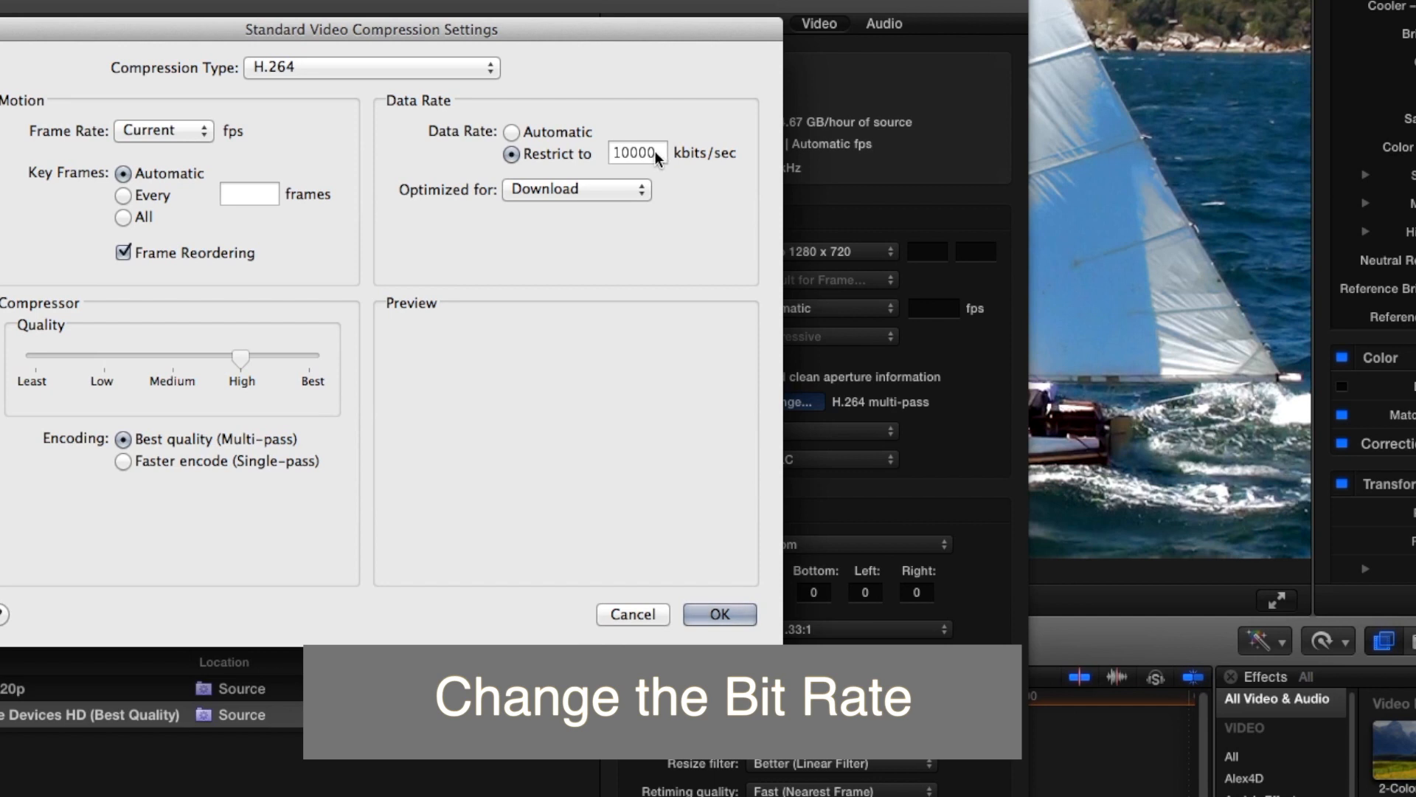
left_click(657, 152)
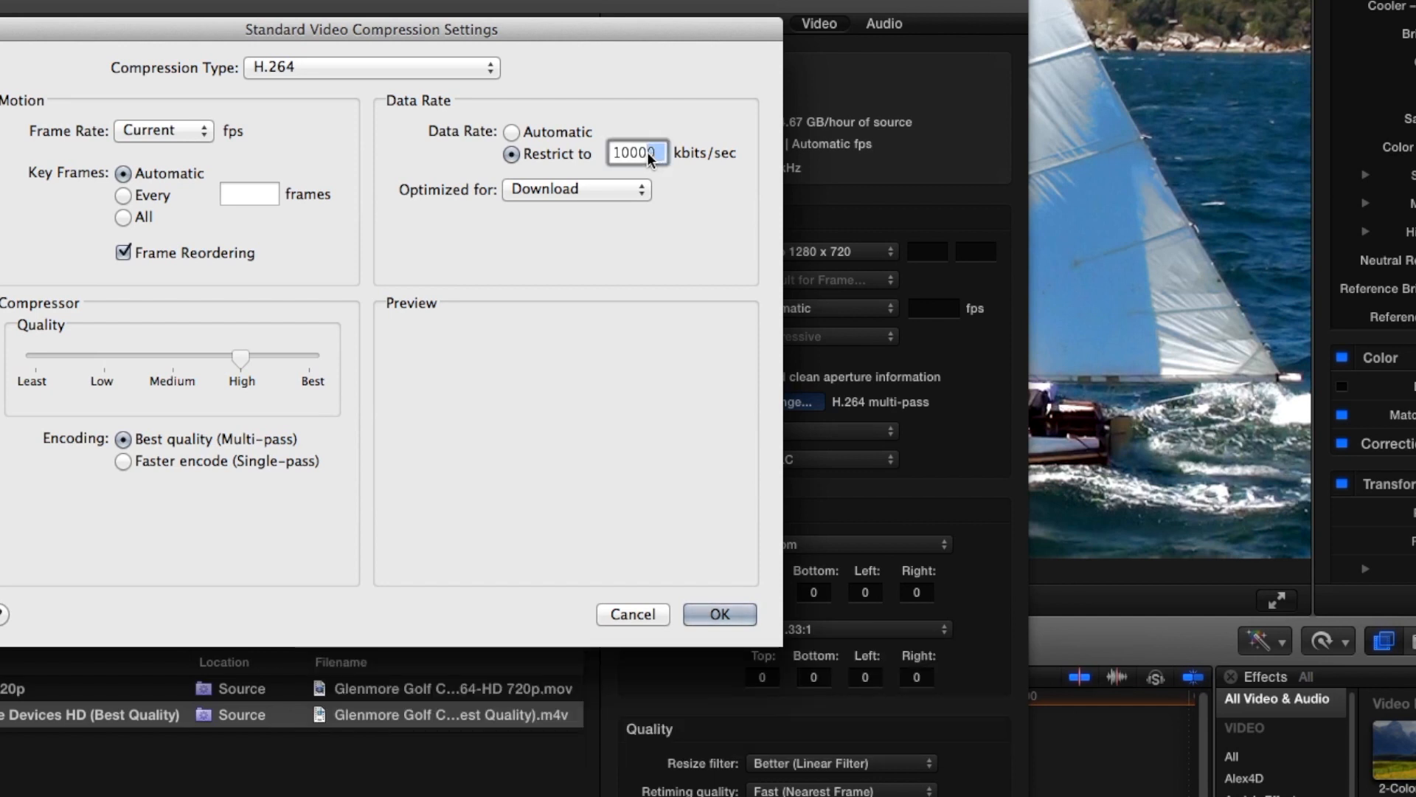
left_click_drag(648, 152, 607, 152)
type("2")
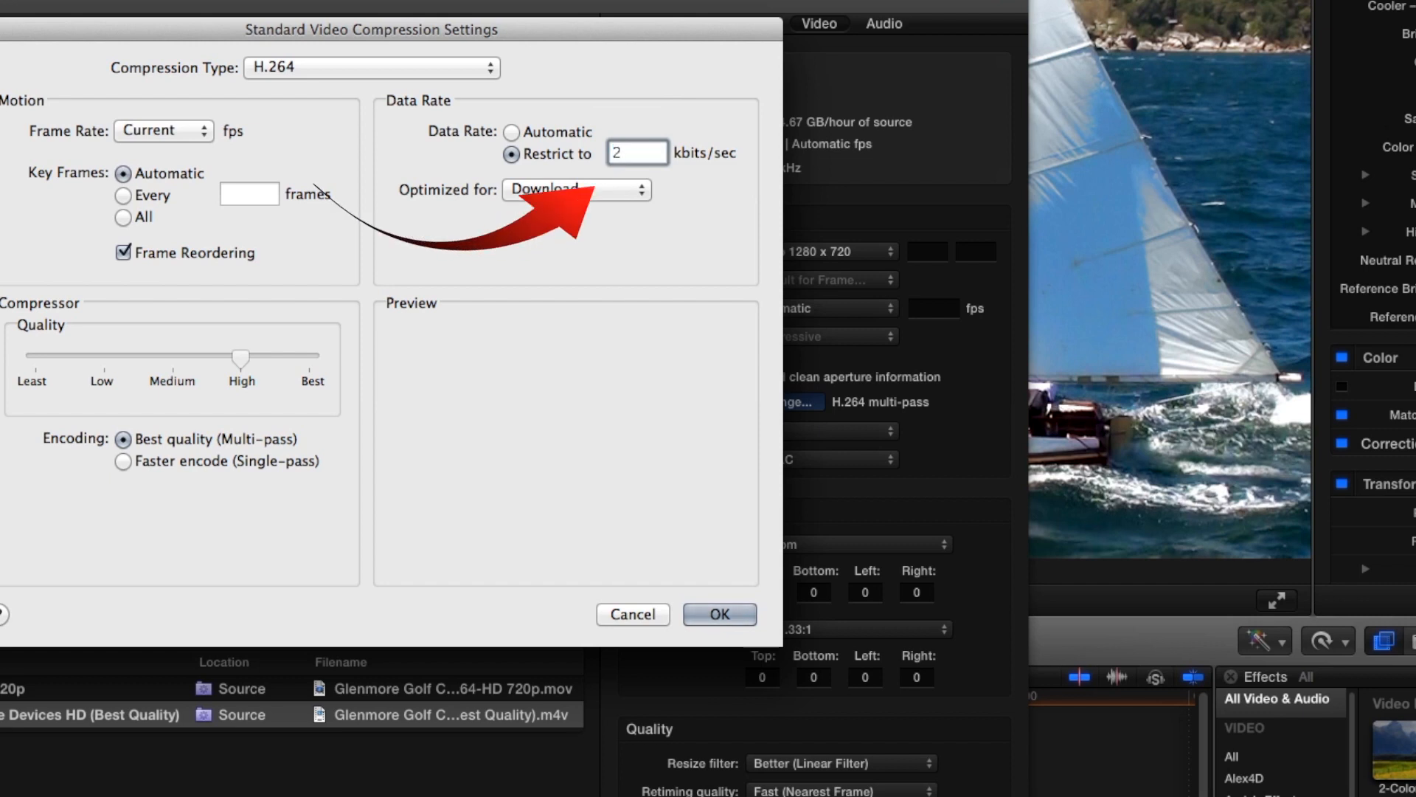
type("000")
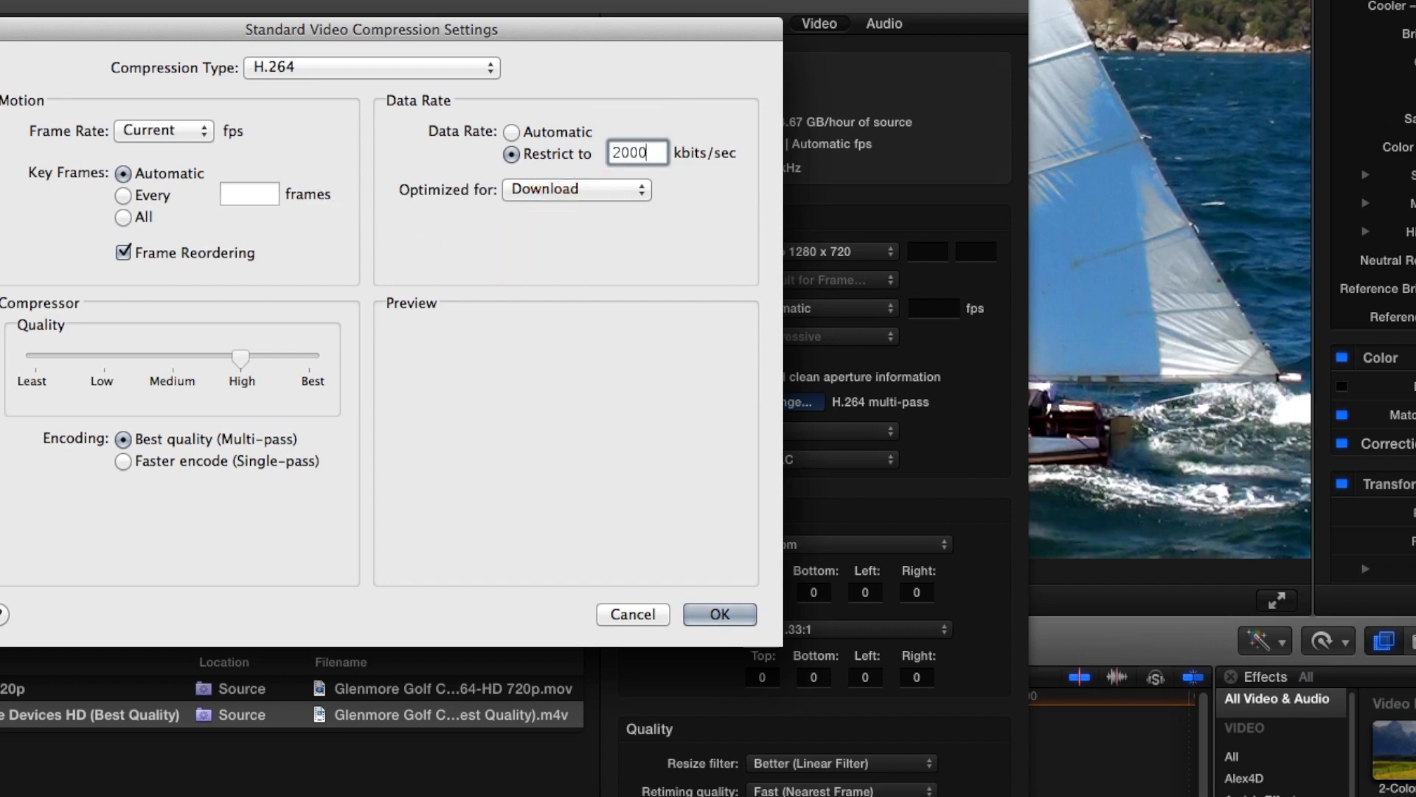
left_click(720, 612)
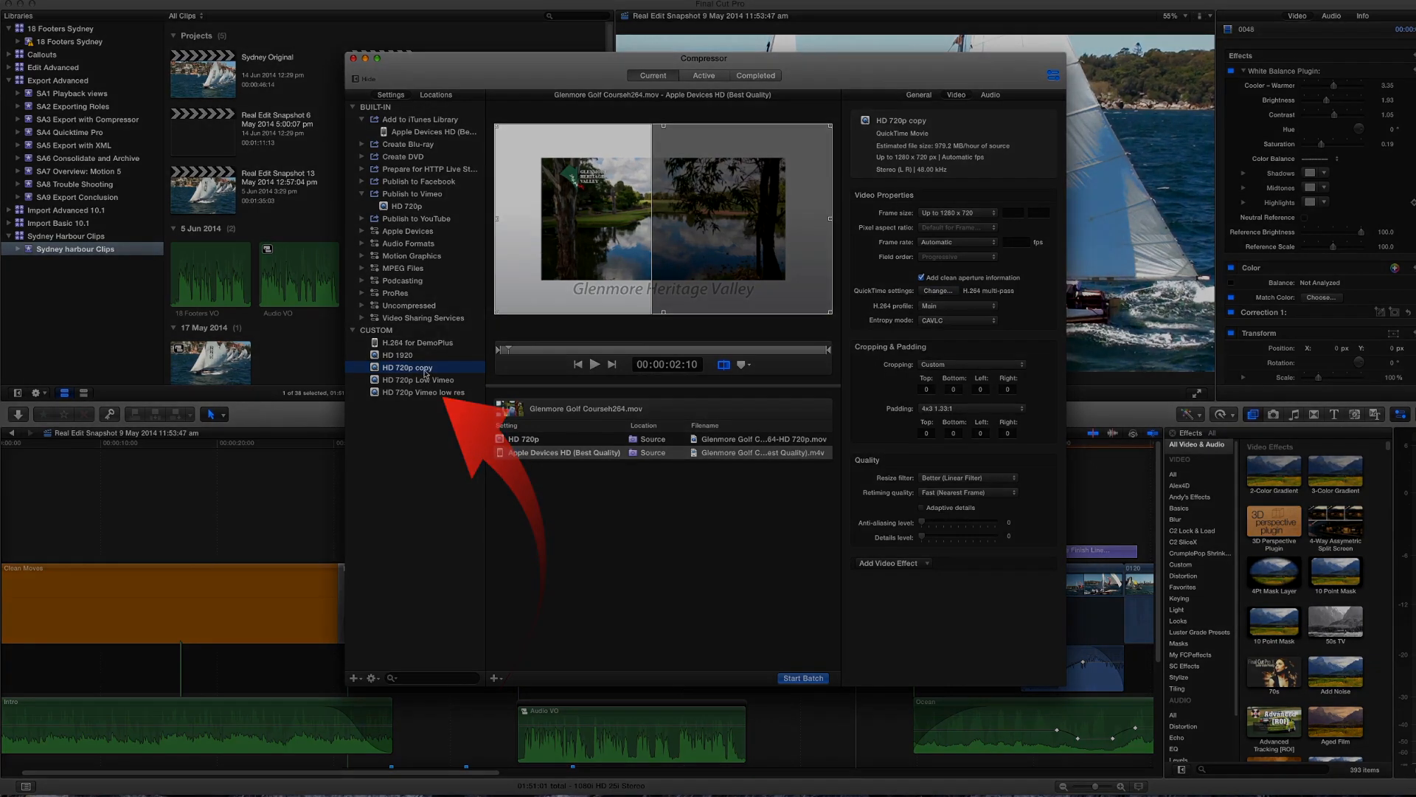
- Turn off multi-pass encoding for the Apple Devices HD (Best Quality) output of the Glenmore clip
left_click(533, 456)
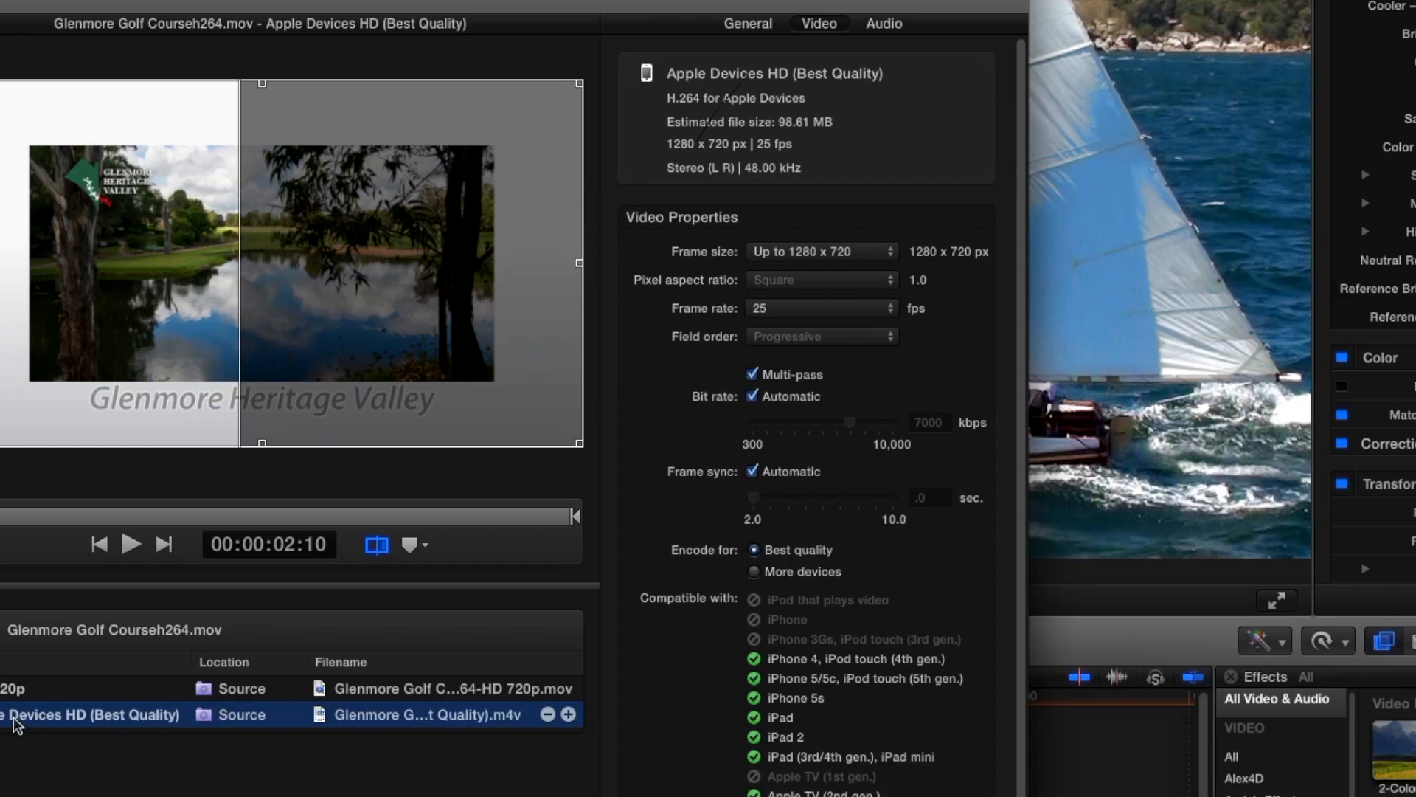
left_click(753, 374)
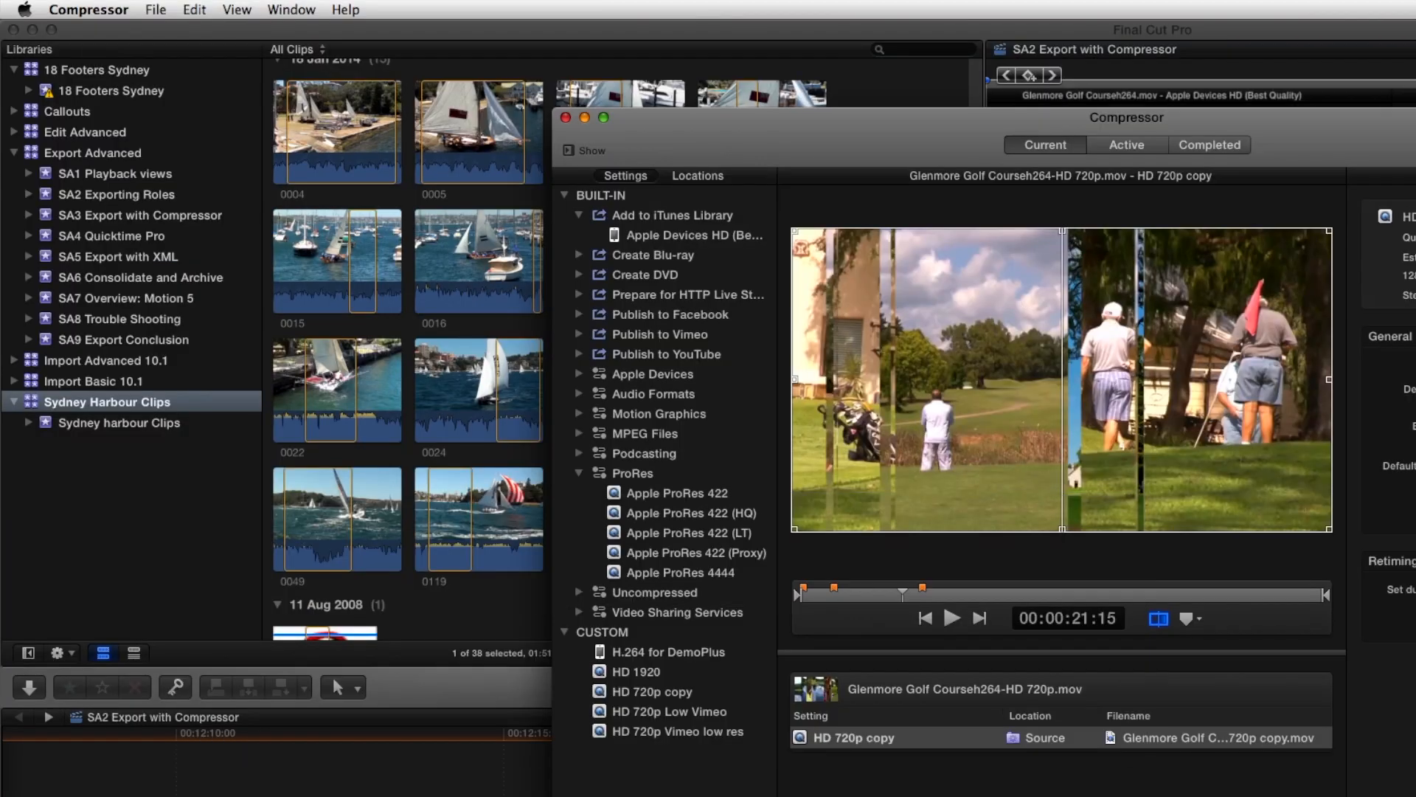
- In the advanced preferences, switch additional Compressor instances off and on again and check the choices for the number of instances
left_click(73, 8)
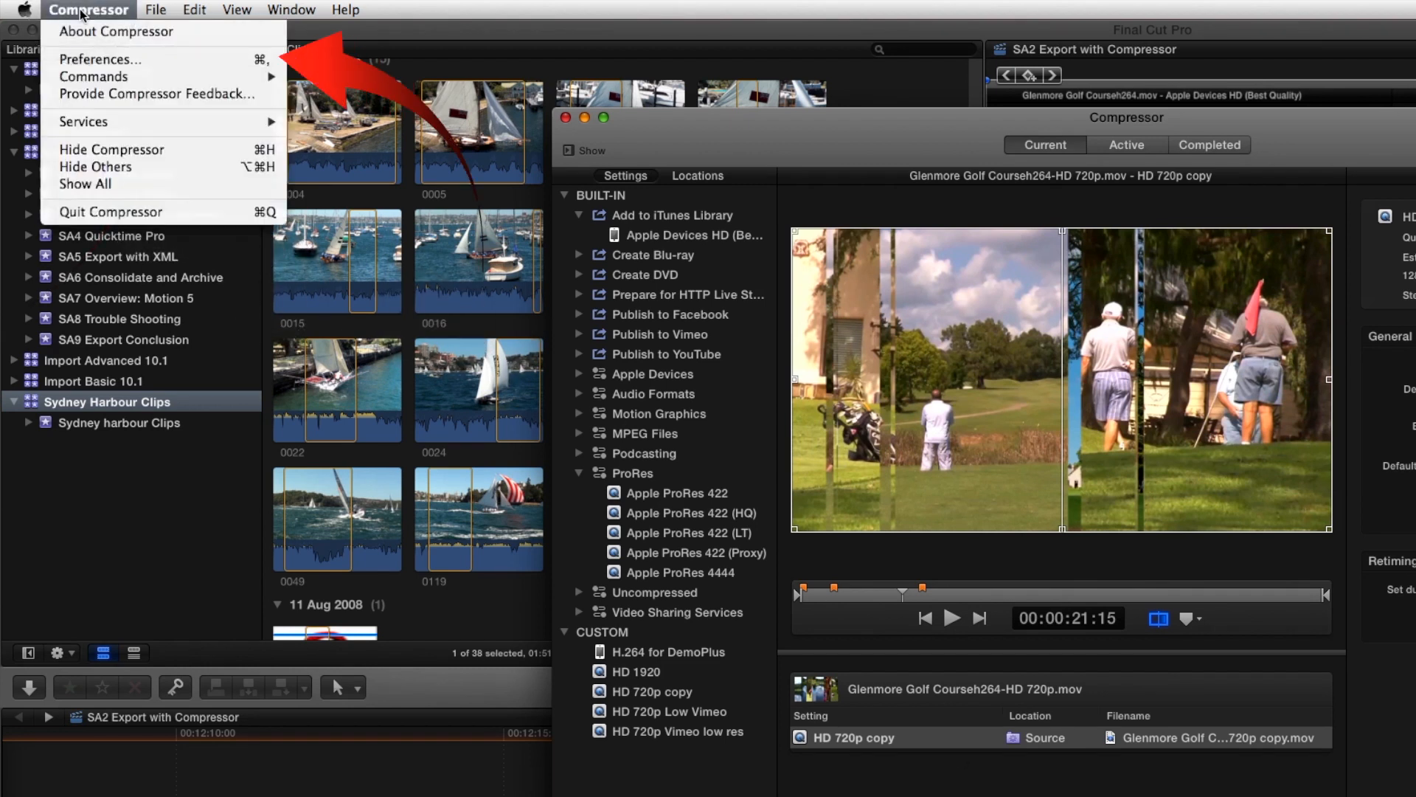
left_click(96, 62)
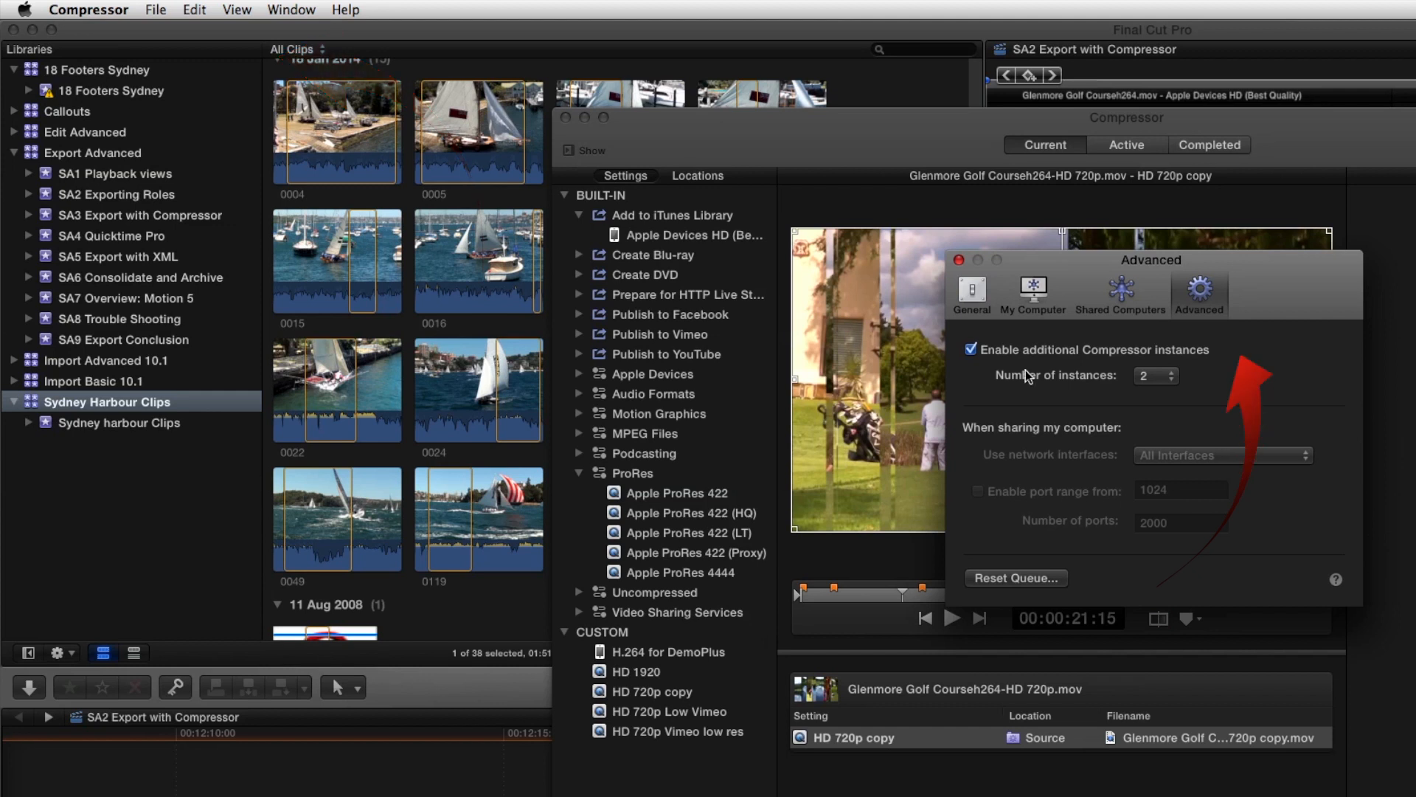
left_click(971, 351)
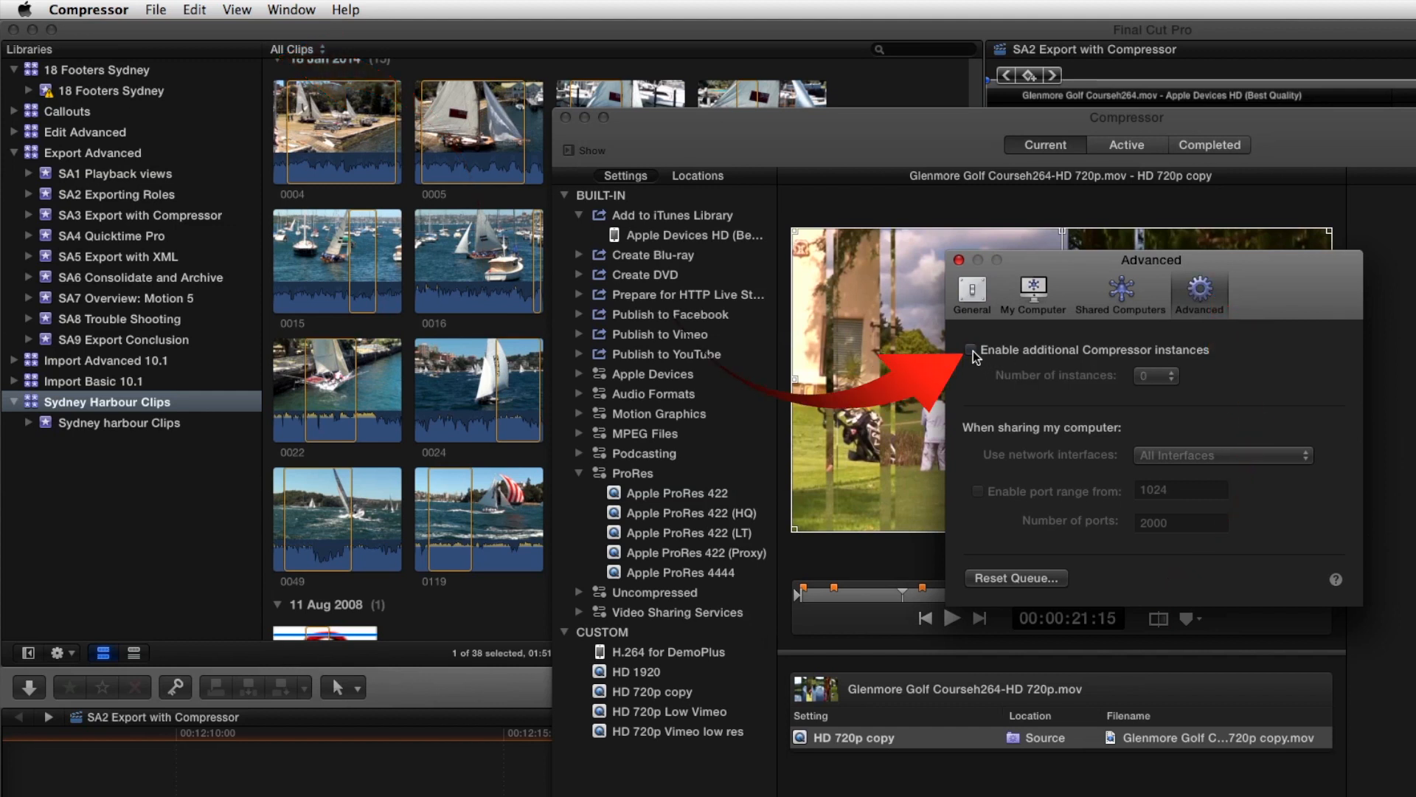
left_click(971, 349)
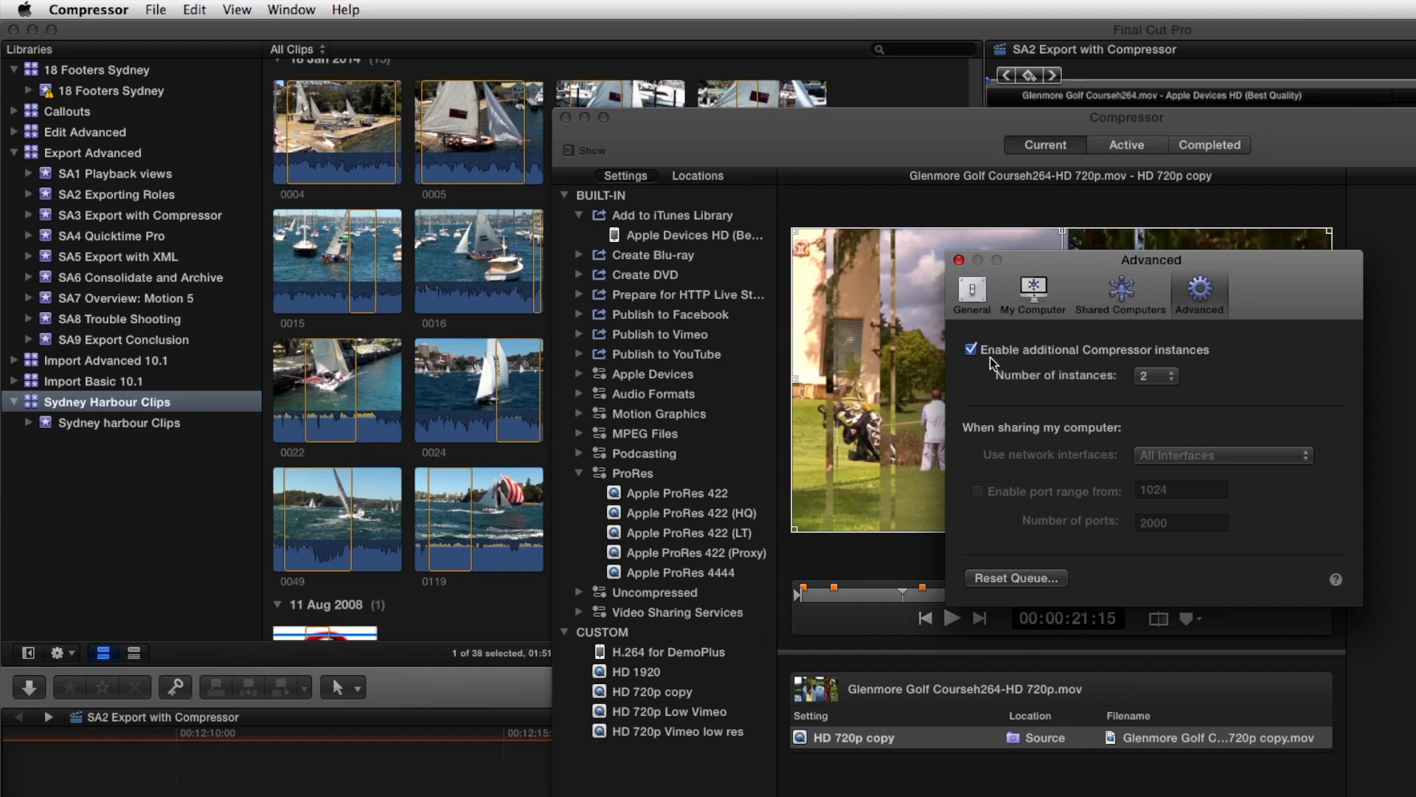
left_click(1169, 382)
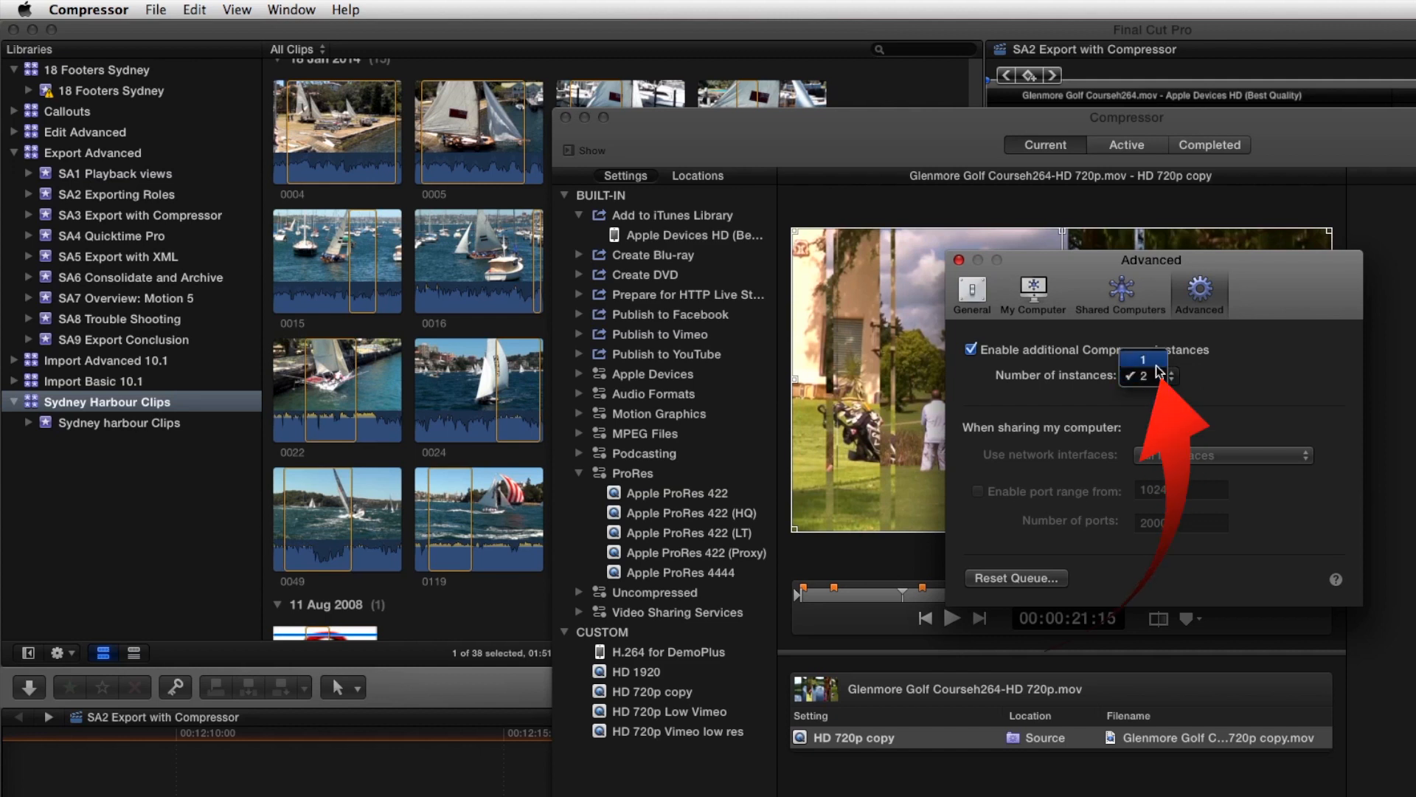
left_click(1214, 394)
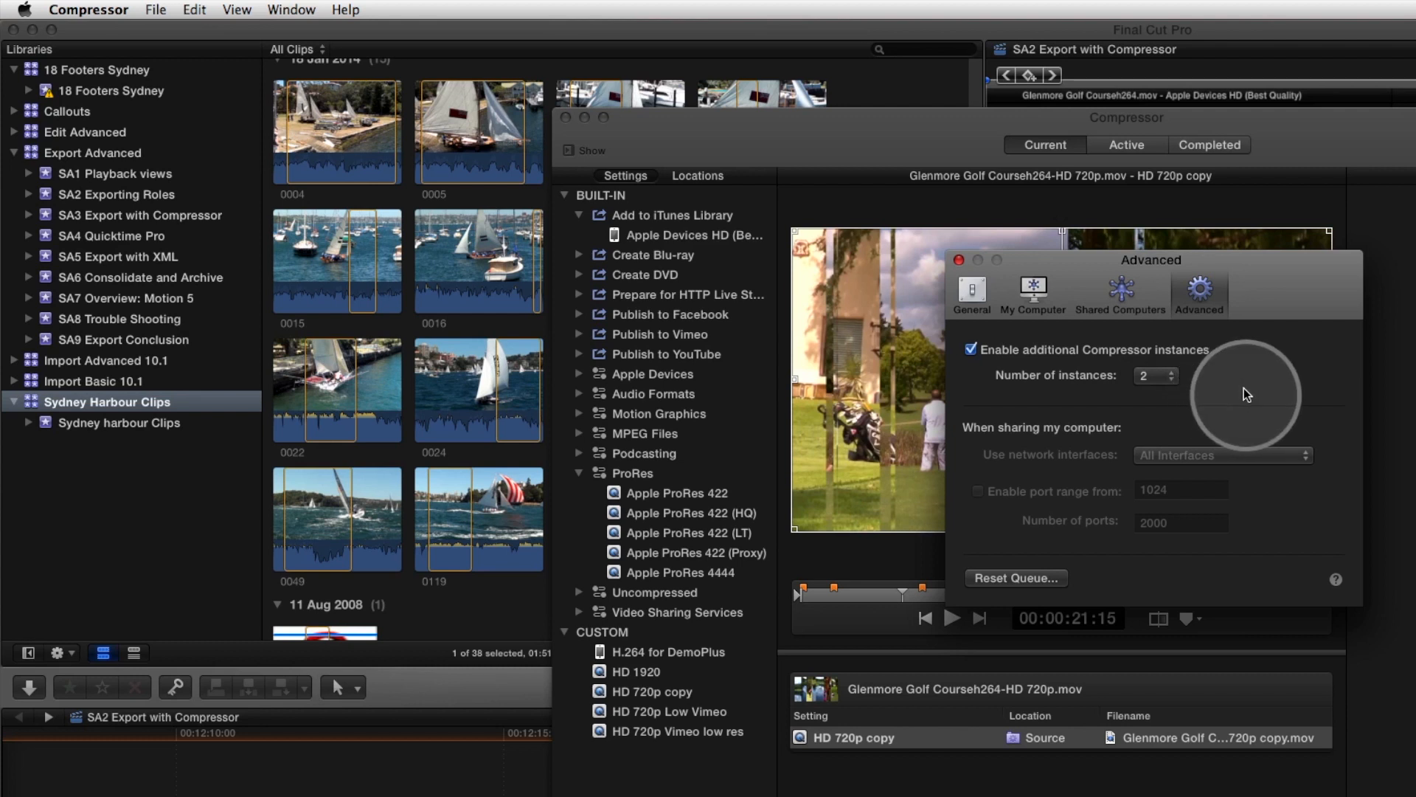
left_click(1171, 378)
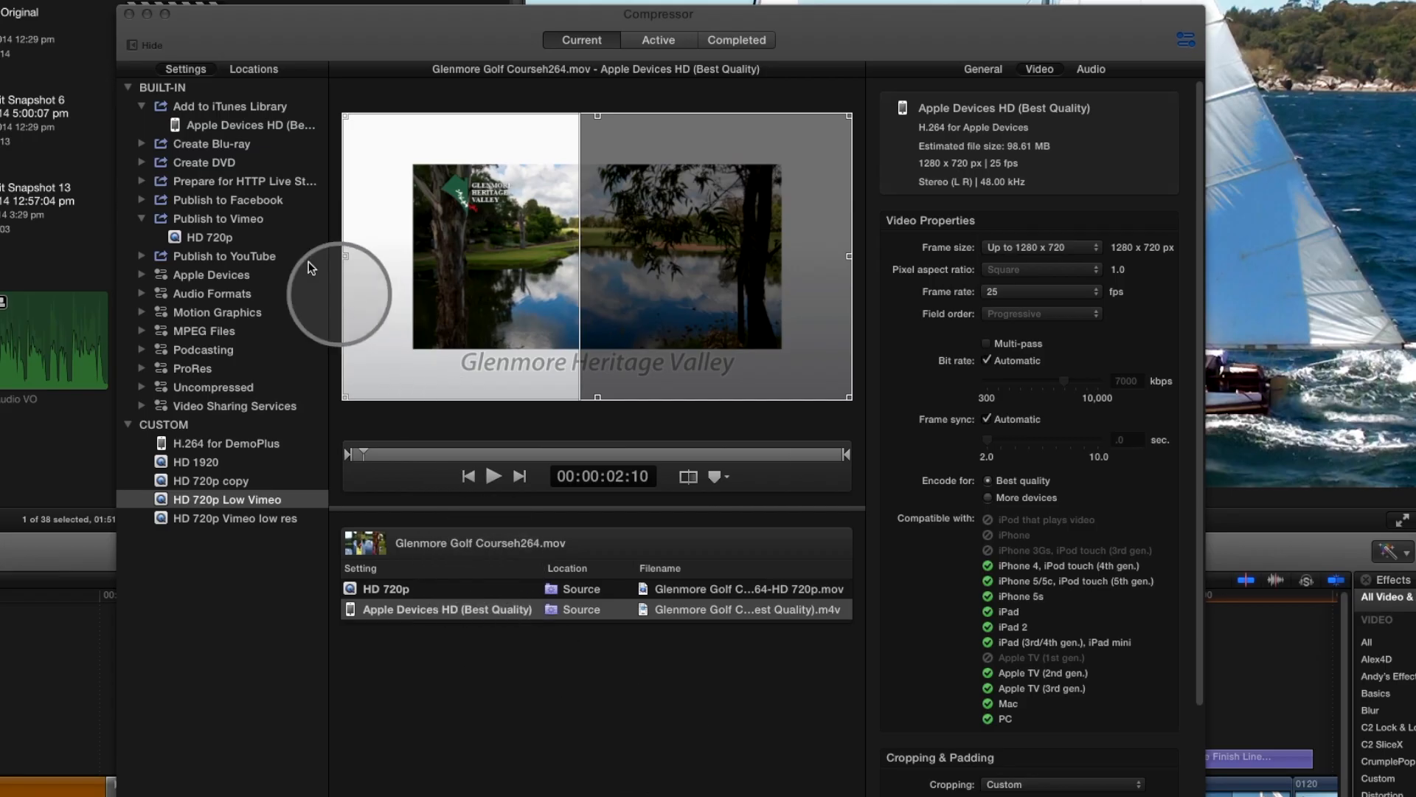
- Collapse the Publish to Vimeo group in the list of built-in settings
left_click(131, 214)
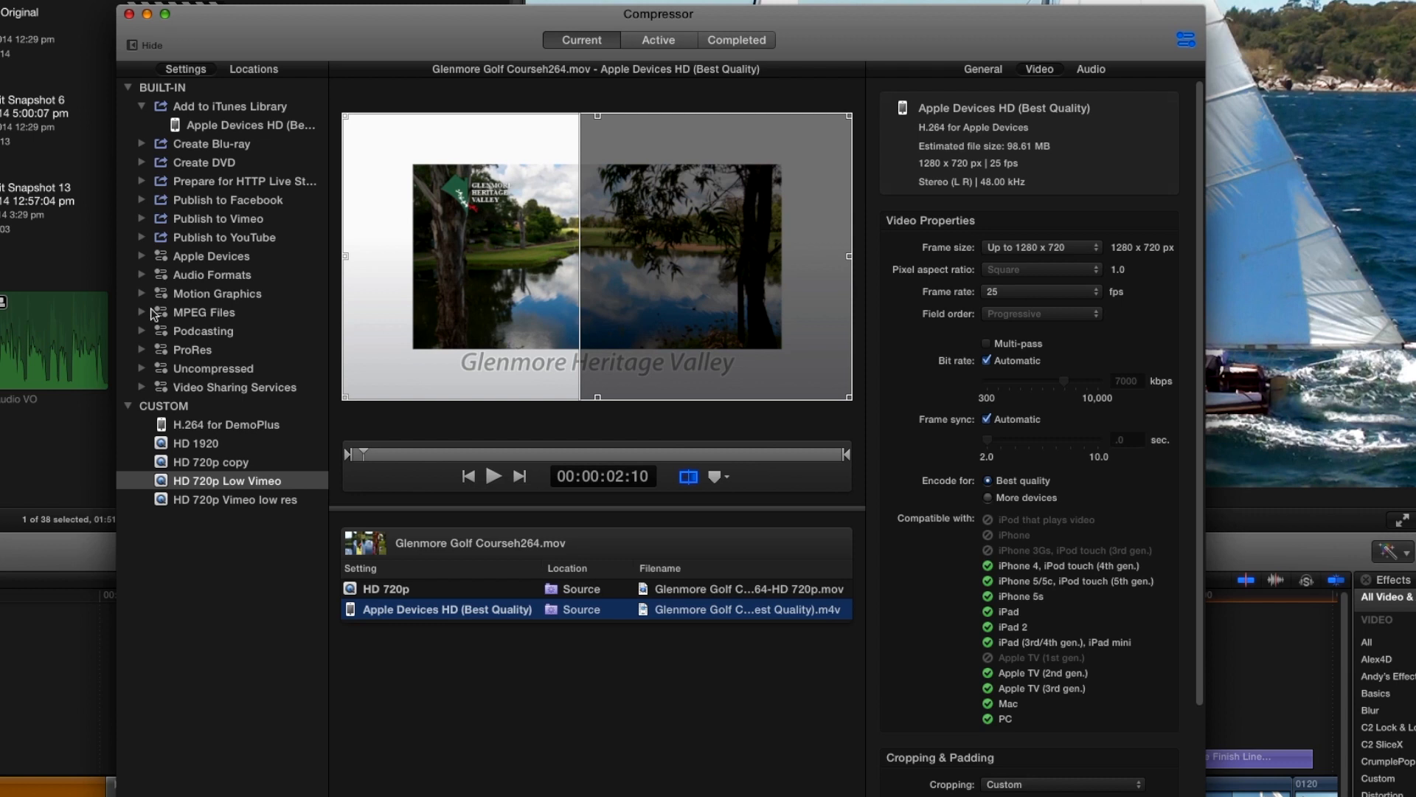
- Expand the built-in ProRes settings, and in the Finder open the AVCHD and BDMV packages down to the STREAM folder's files
left_click(141, 350)
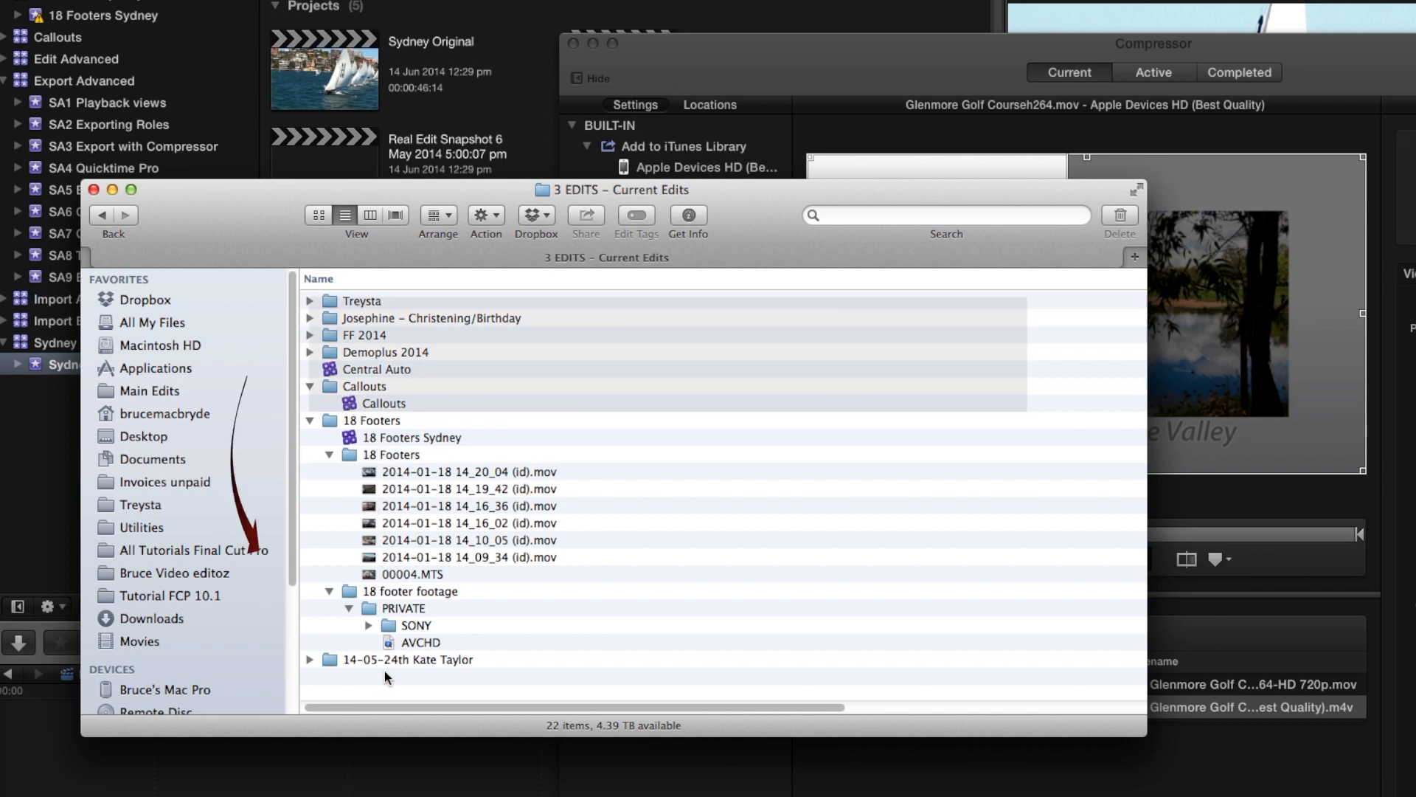
right_click(391, 645)
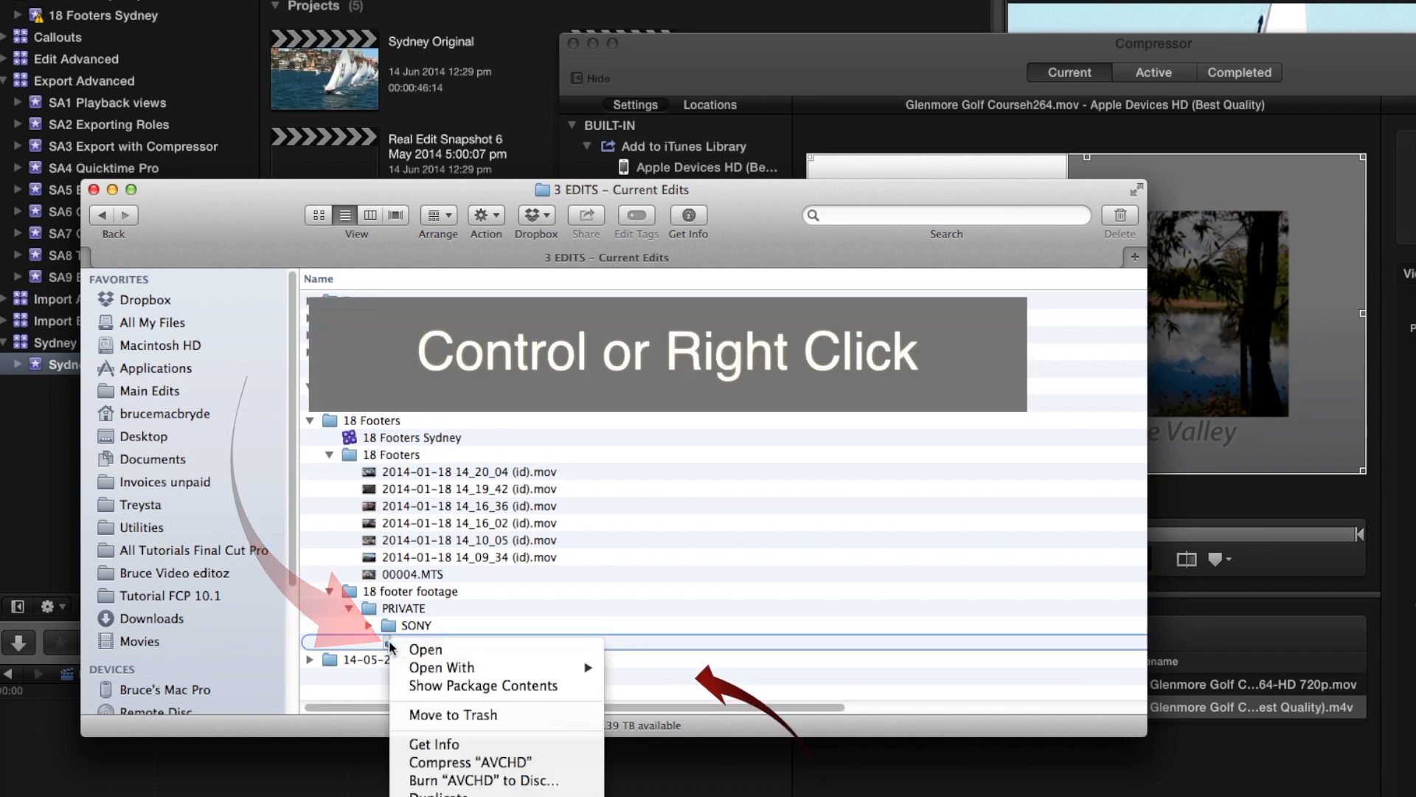
left_click(468, 685)
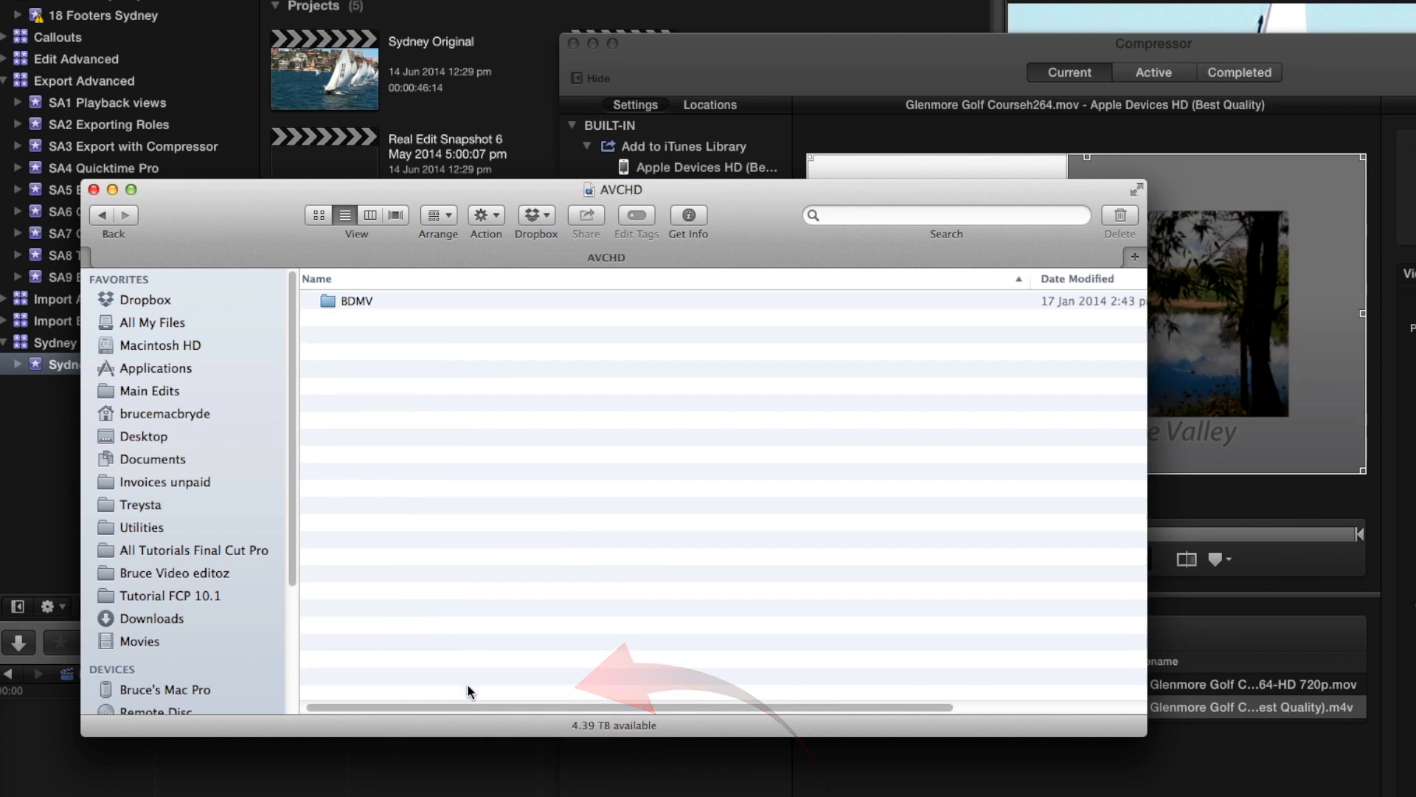
right_click(329, 305)
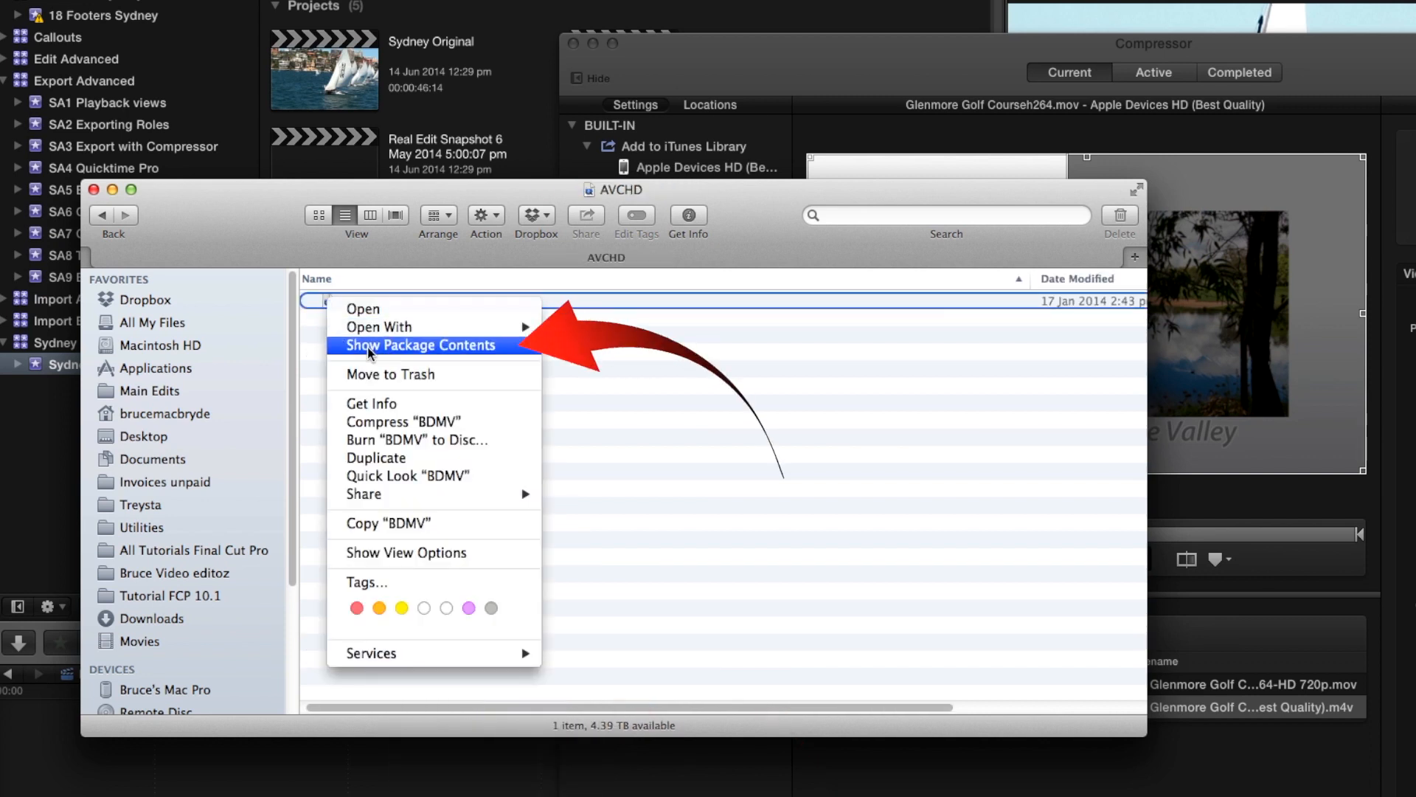
left_click(410, 350)
left_click(308, 368)
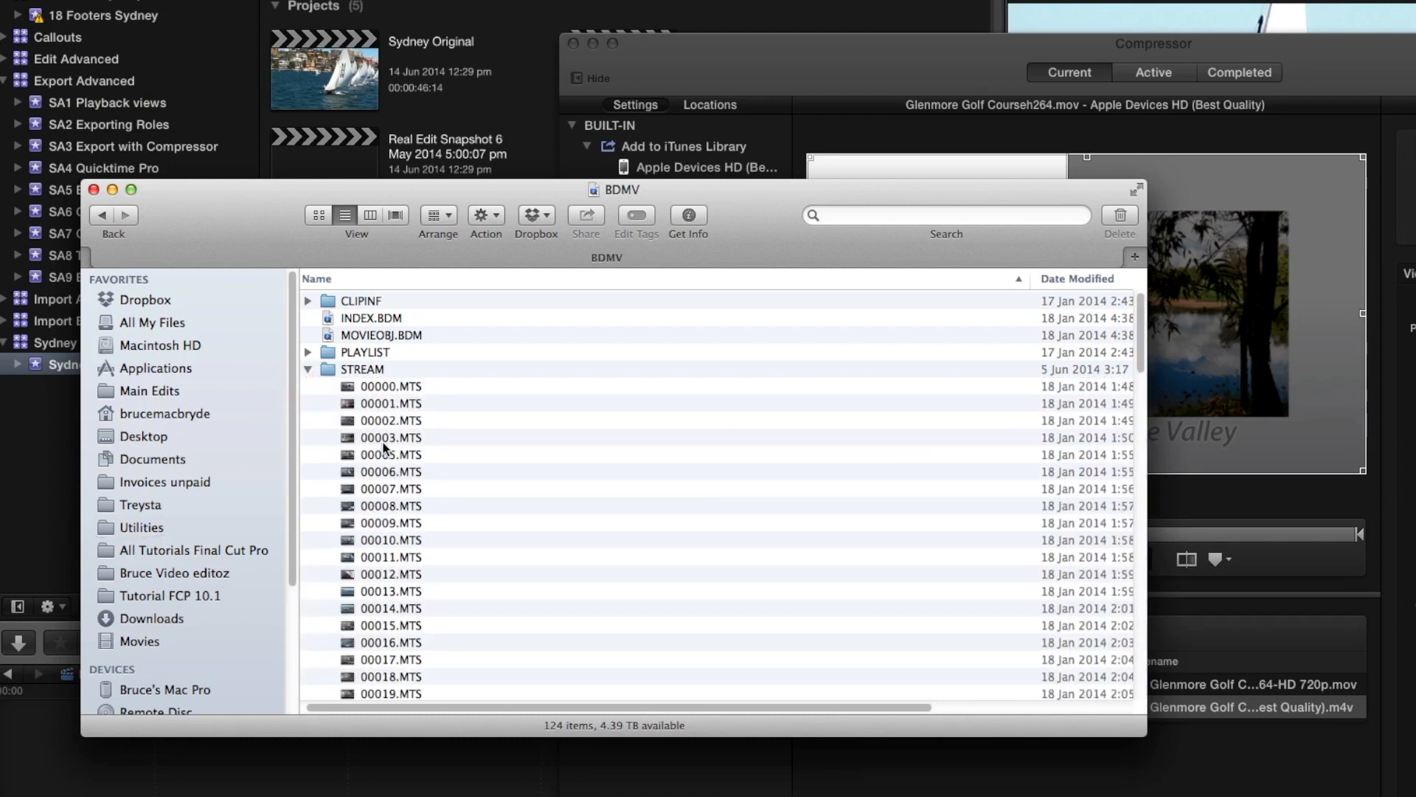
- Add the clip 00010.MTS from the STREAM folder to the Compressor batch as a new job
left_click(366, 540)
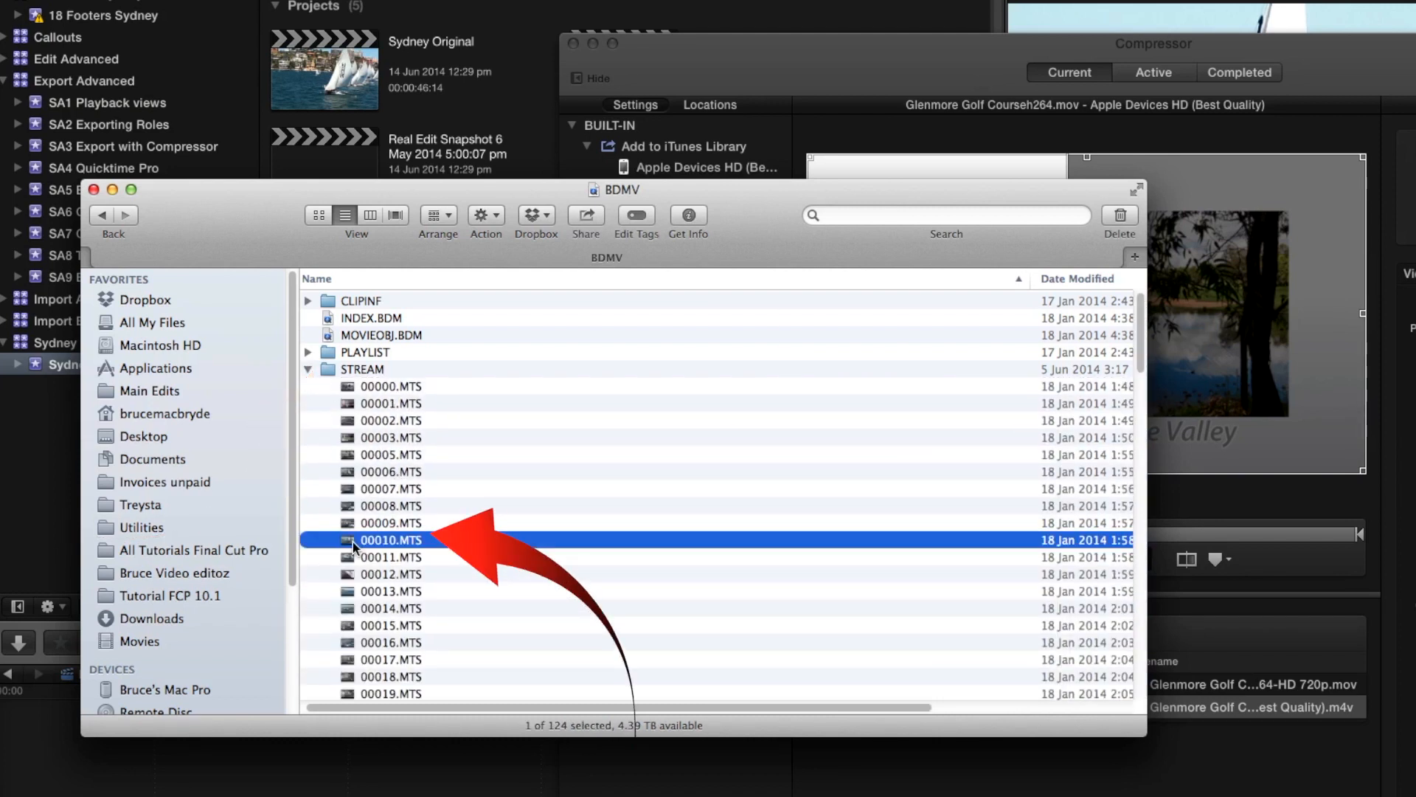
left_click_drag(366, 541, 1065, 722)
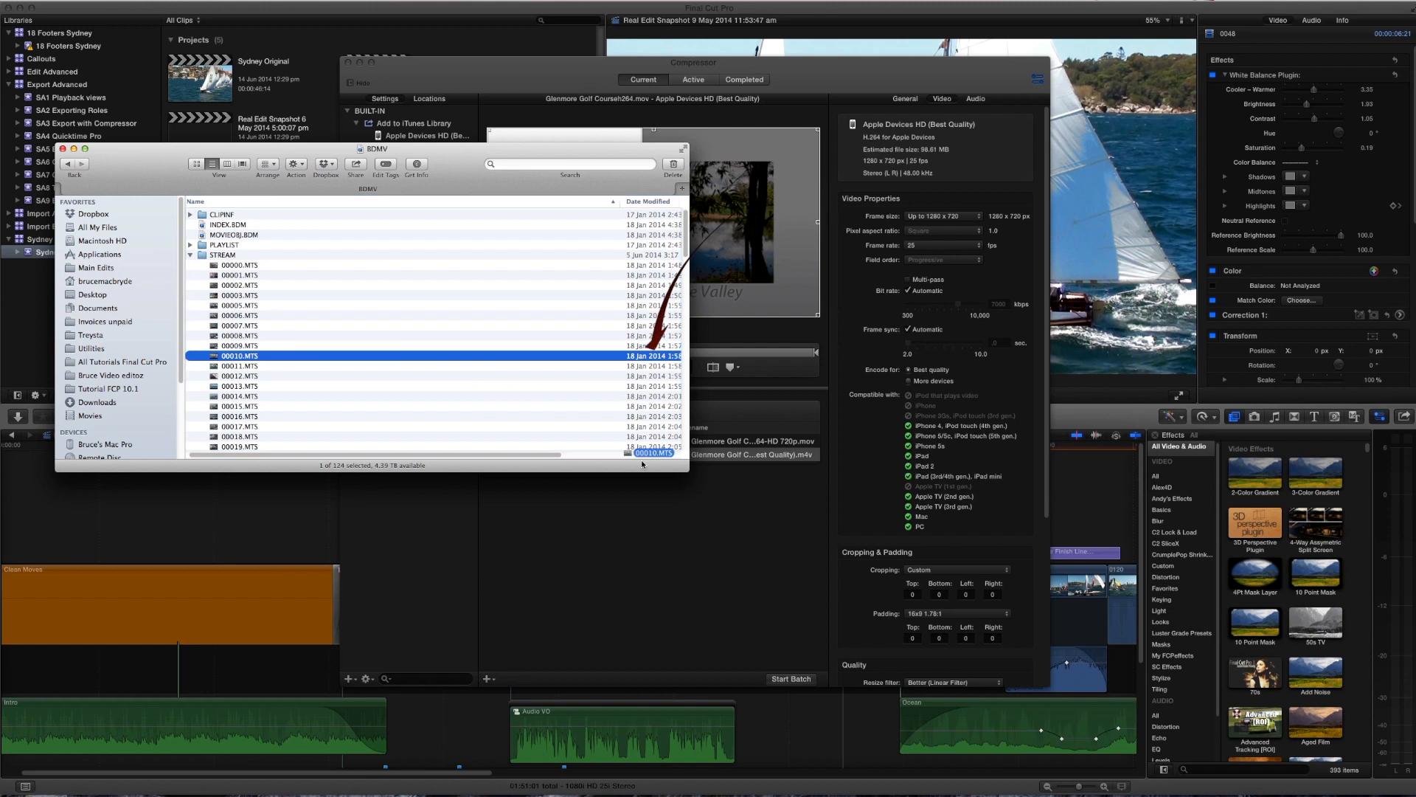
left_click_drag(641, 463, 755, 533)
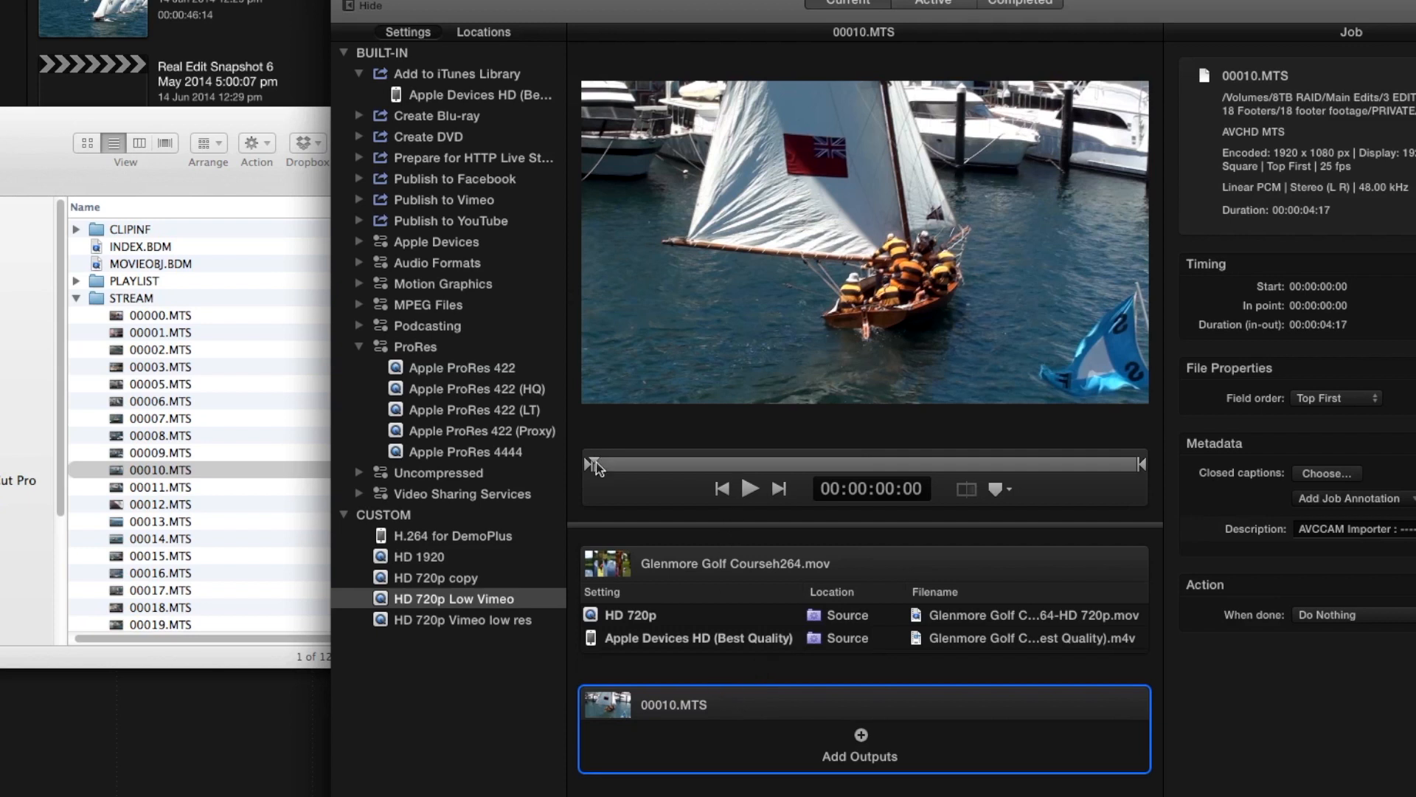
- Preview the 00010.MTS clip and add the built-in Apple ProRes 422 setting to its job as an output
left_click_drag(663, 463, 666, 470)
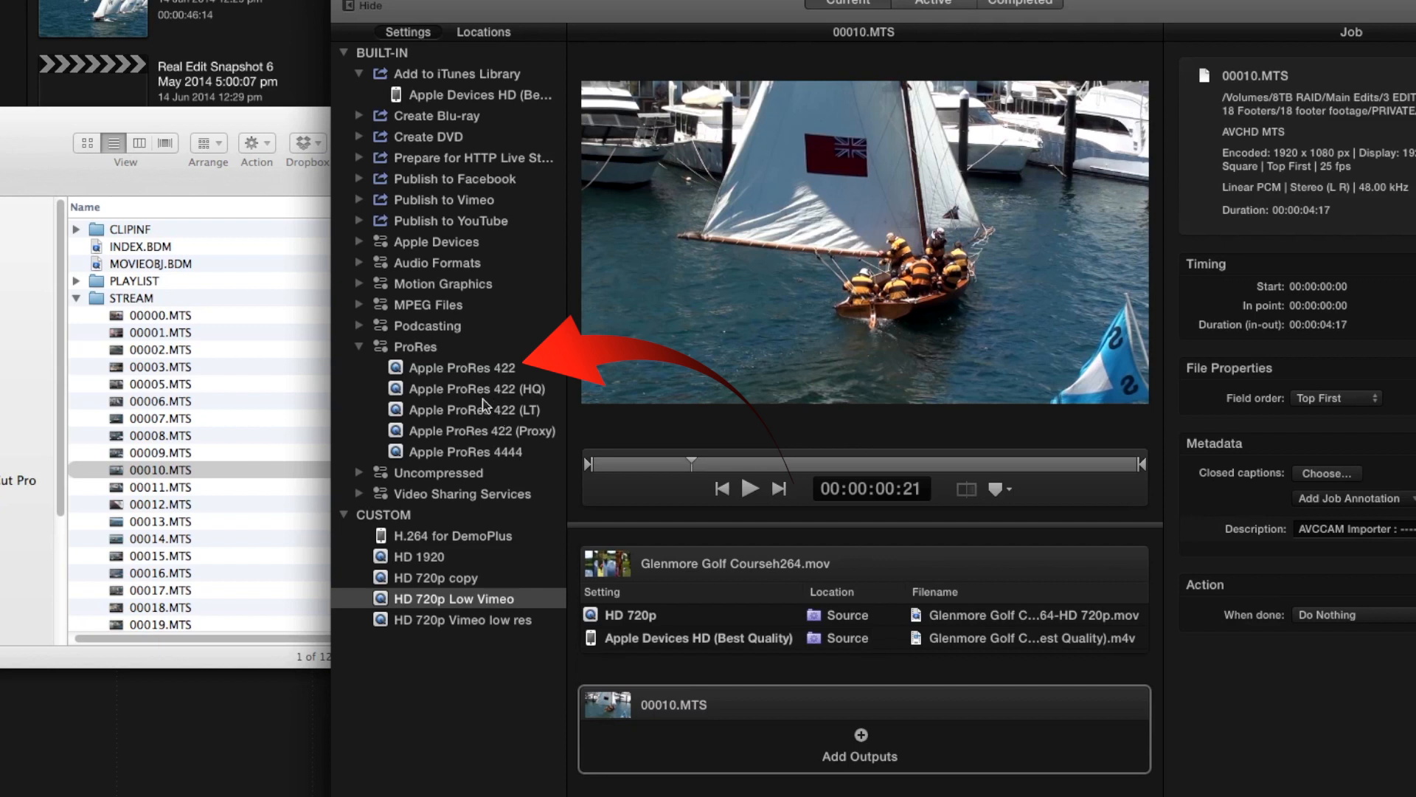
mouse_move(398, 366)
left_mouse_down()
mouse_move(413, 351)
mouse_move(663, 536)
mouse_move(734, 717)
left_mouse_up()
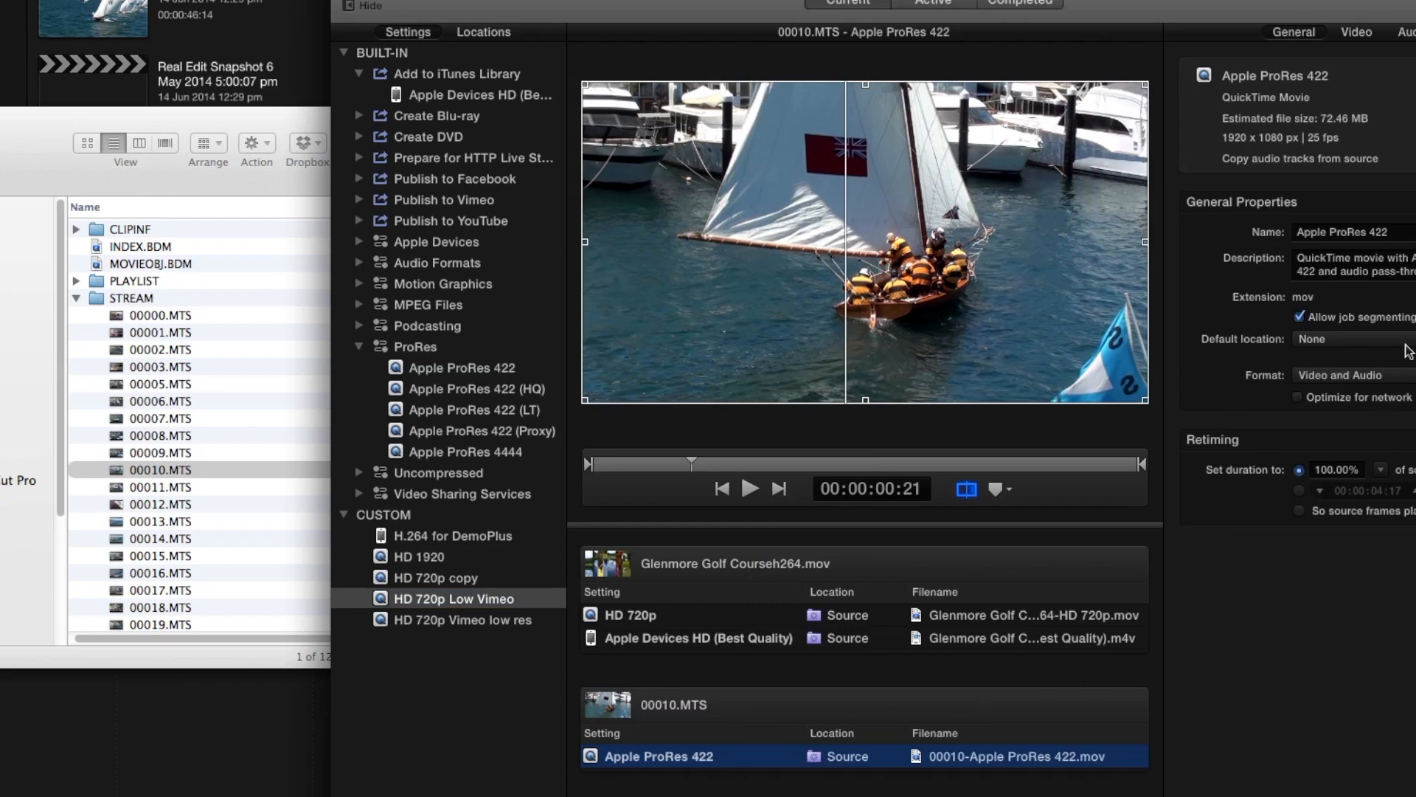
mouse_move(861, 758)
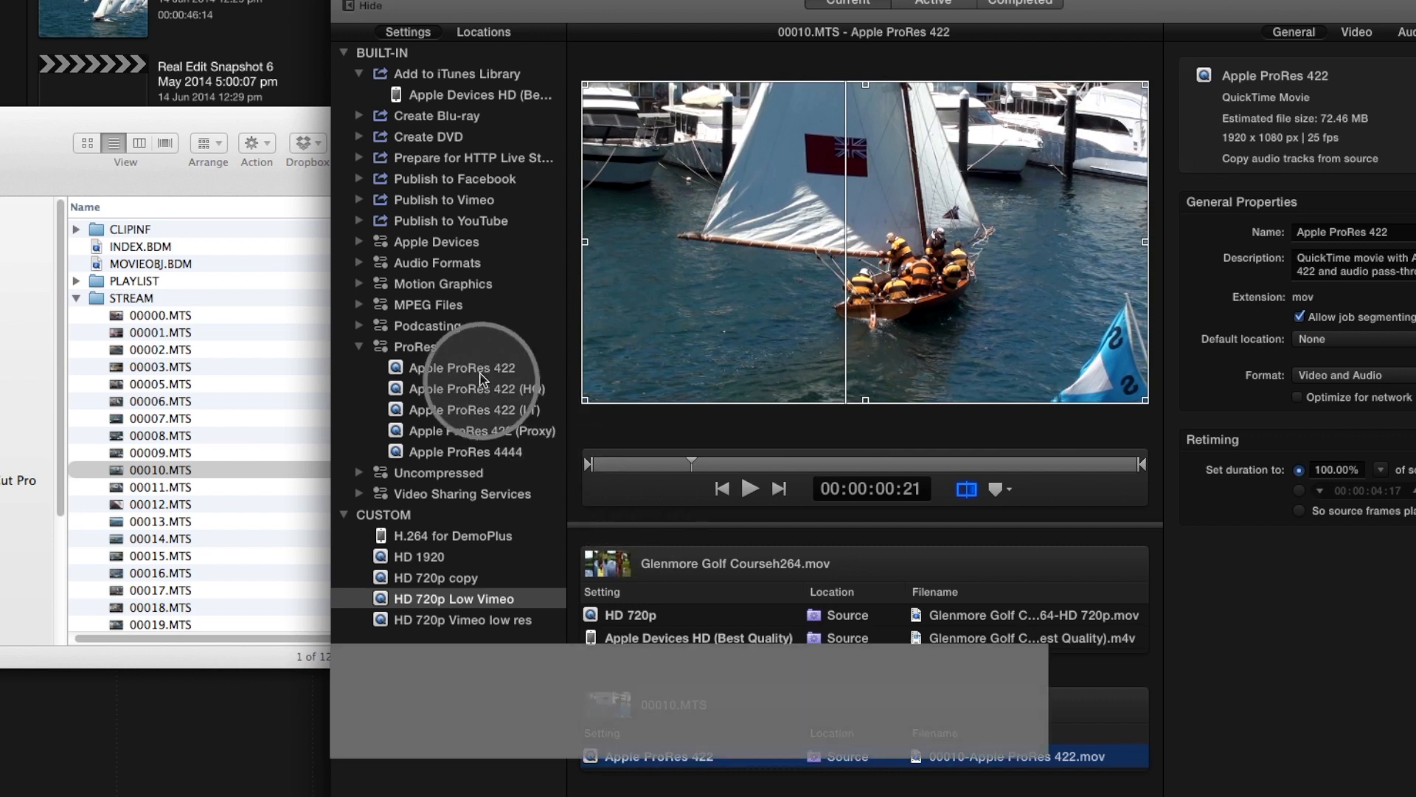
- Save the Apple ProRes 422 setting as a droplet named Apple ProRes 422 on the Desktop, and close the BDMV Finder window
right_click(441, 366)
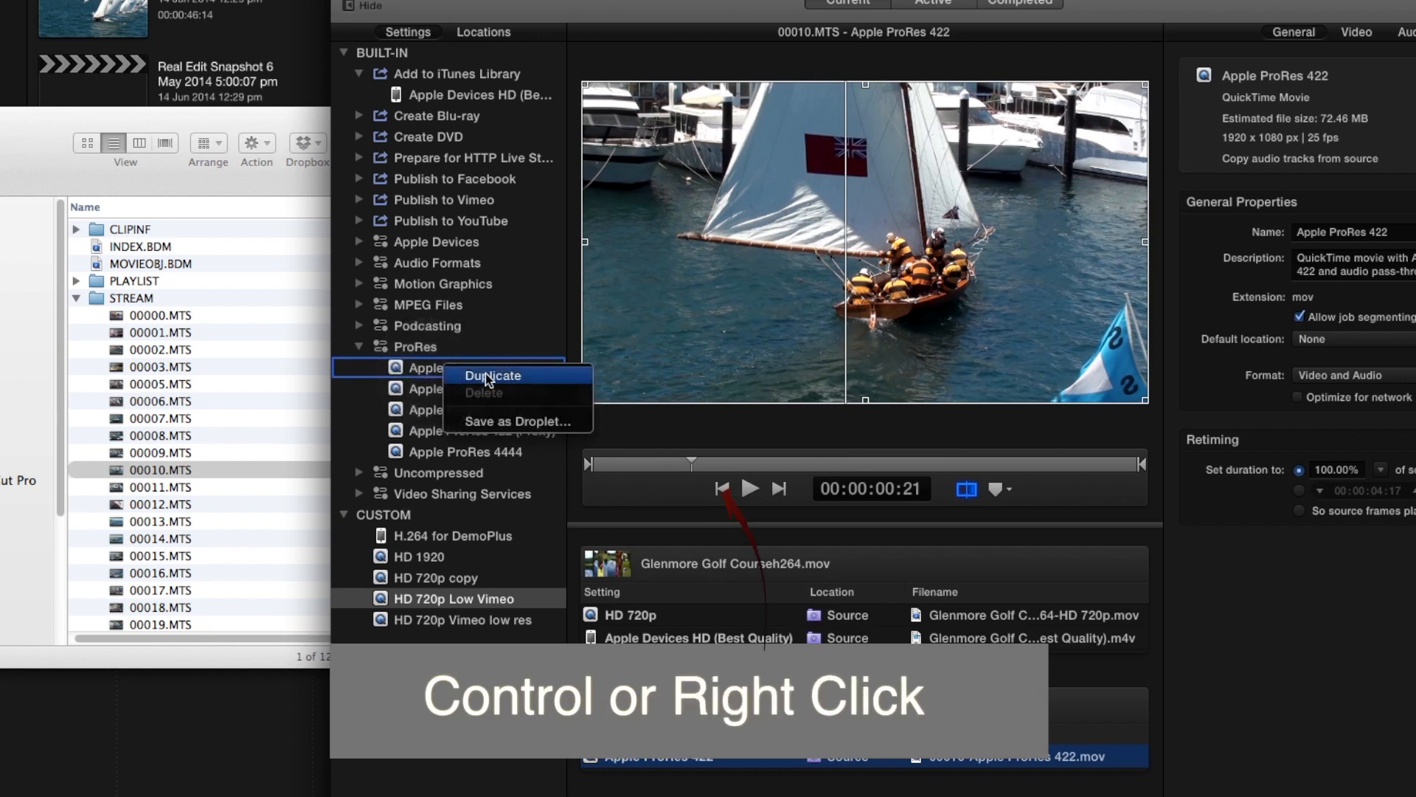
left_click(515, 422)
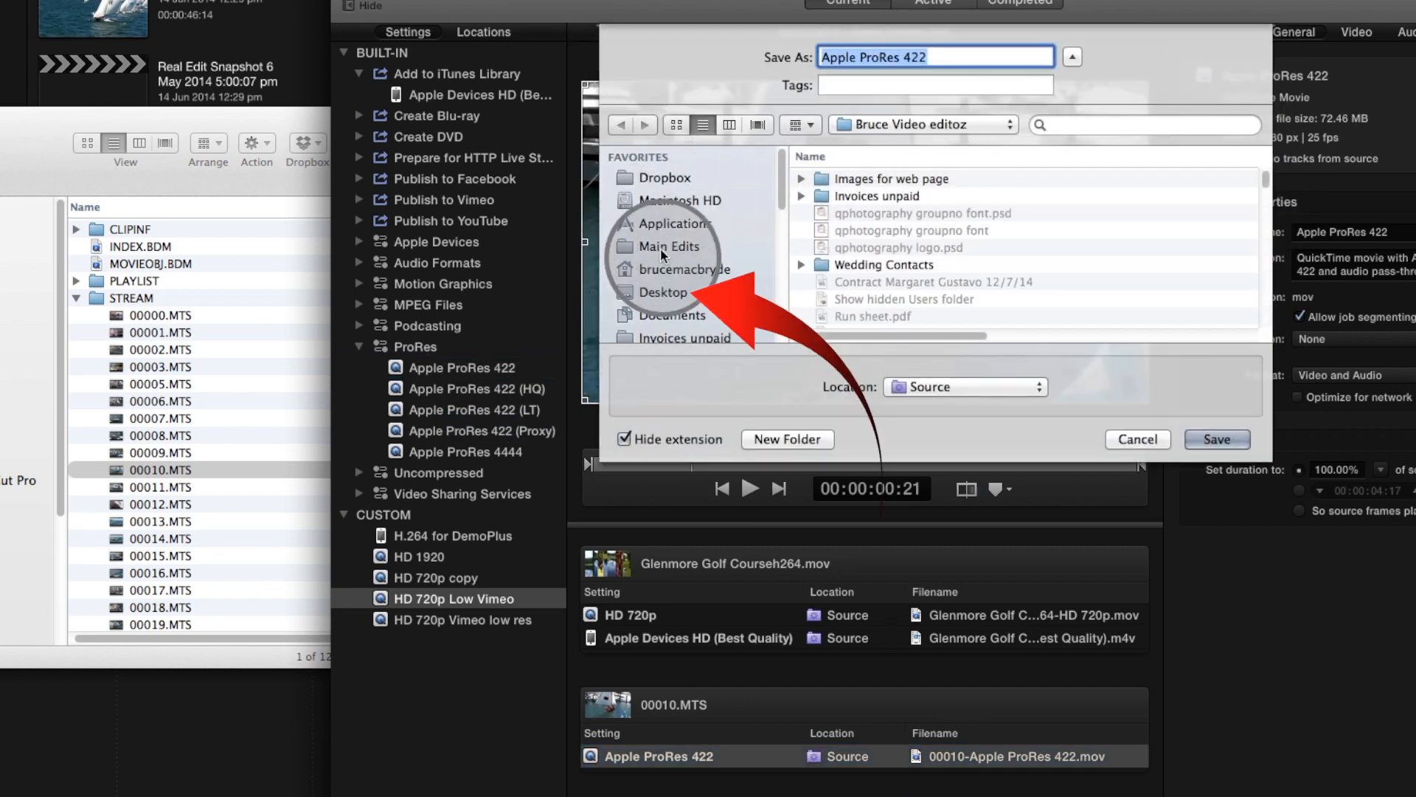
left_click(664, 292)
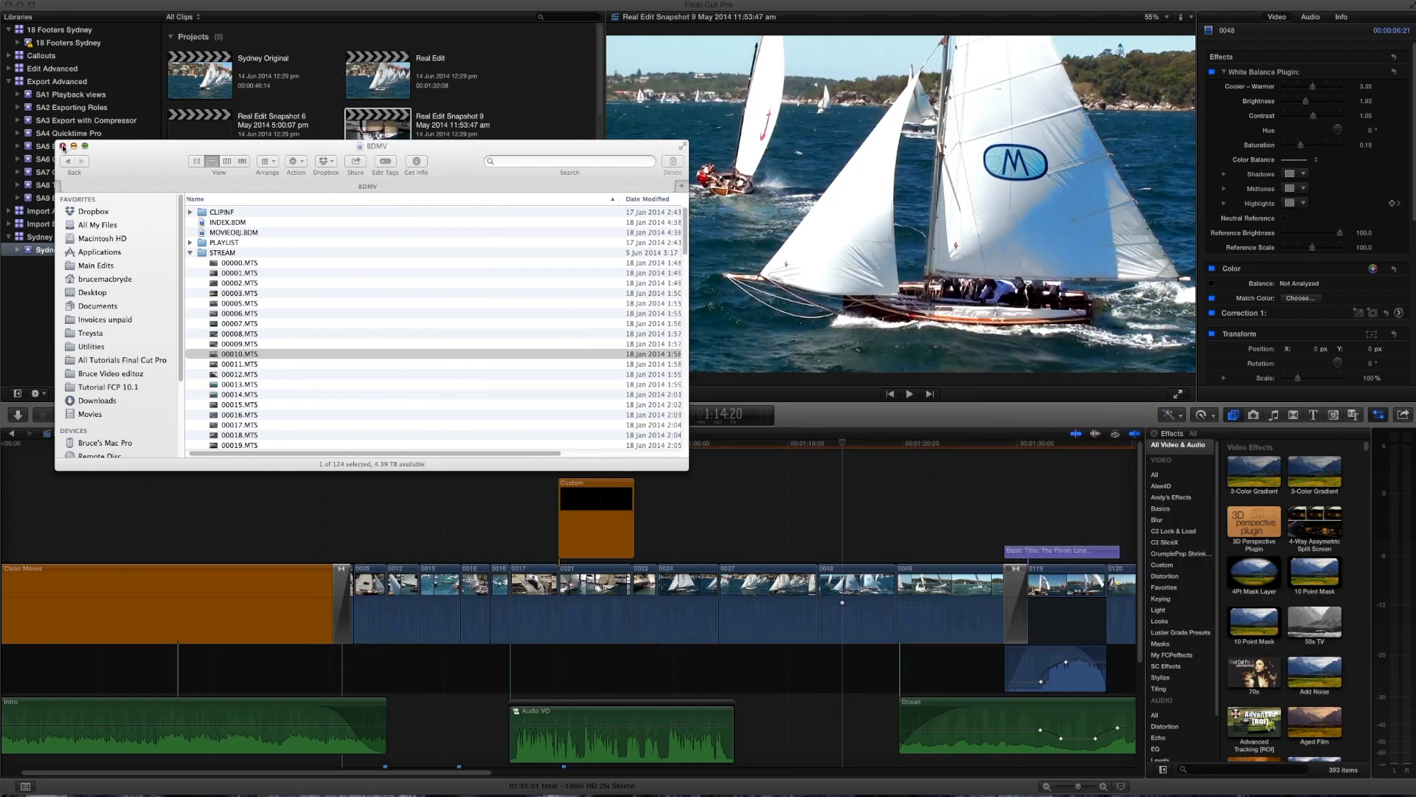
left_click(62, 147)
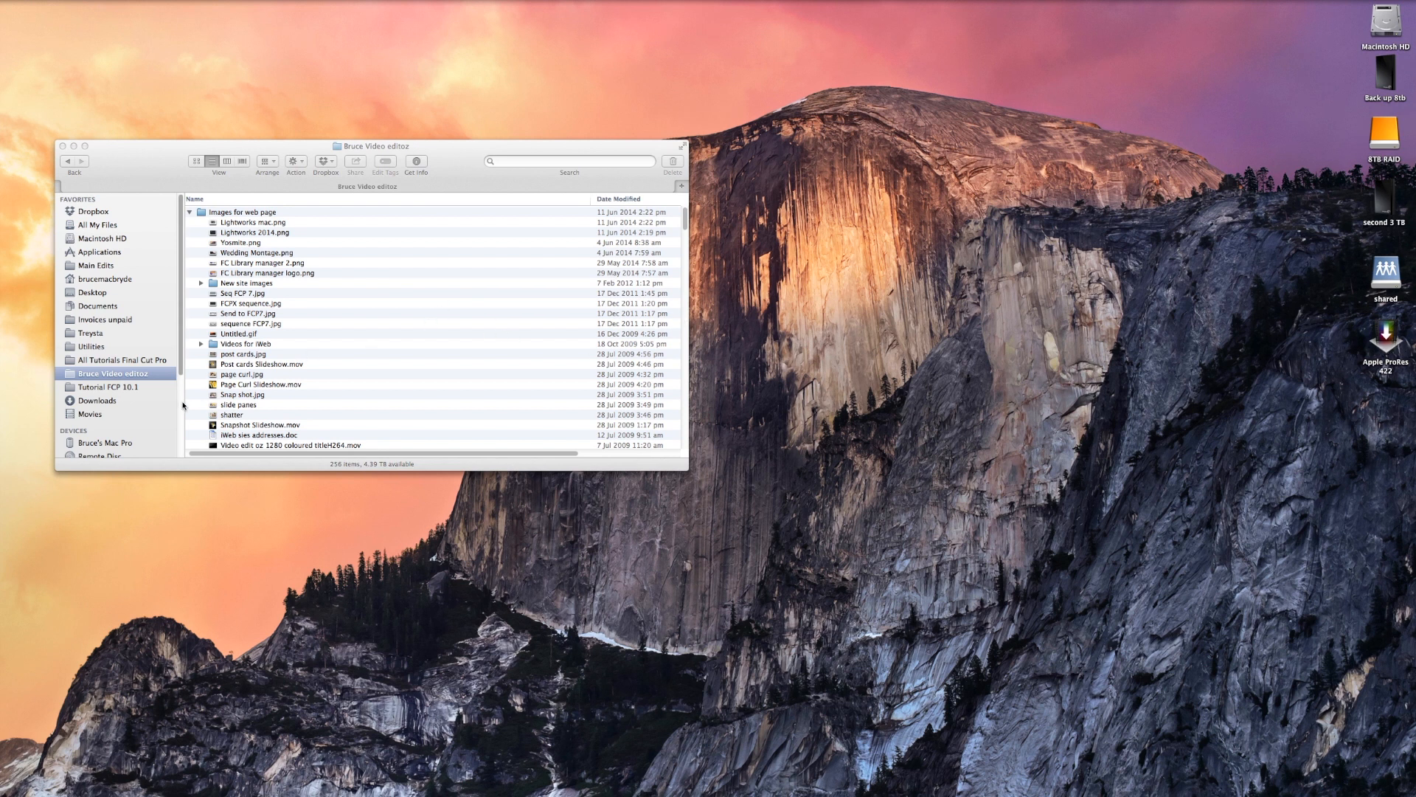
- Open Page Curl Slideshow.mov with the Apple ProRes 422 desktop droplet, choose the output location and start its batch
mouse_move(214, 385)
left_mouse_down()
mouse_move(1264, 420)
mouse_move(1405, 365)
mouse_move(1390, 340)
left_mouse_up()
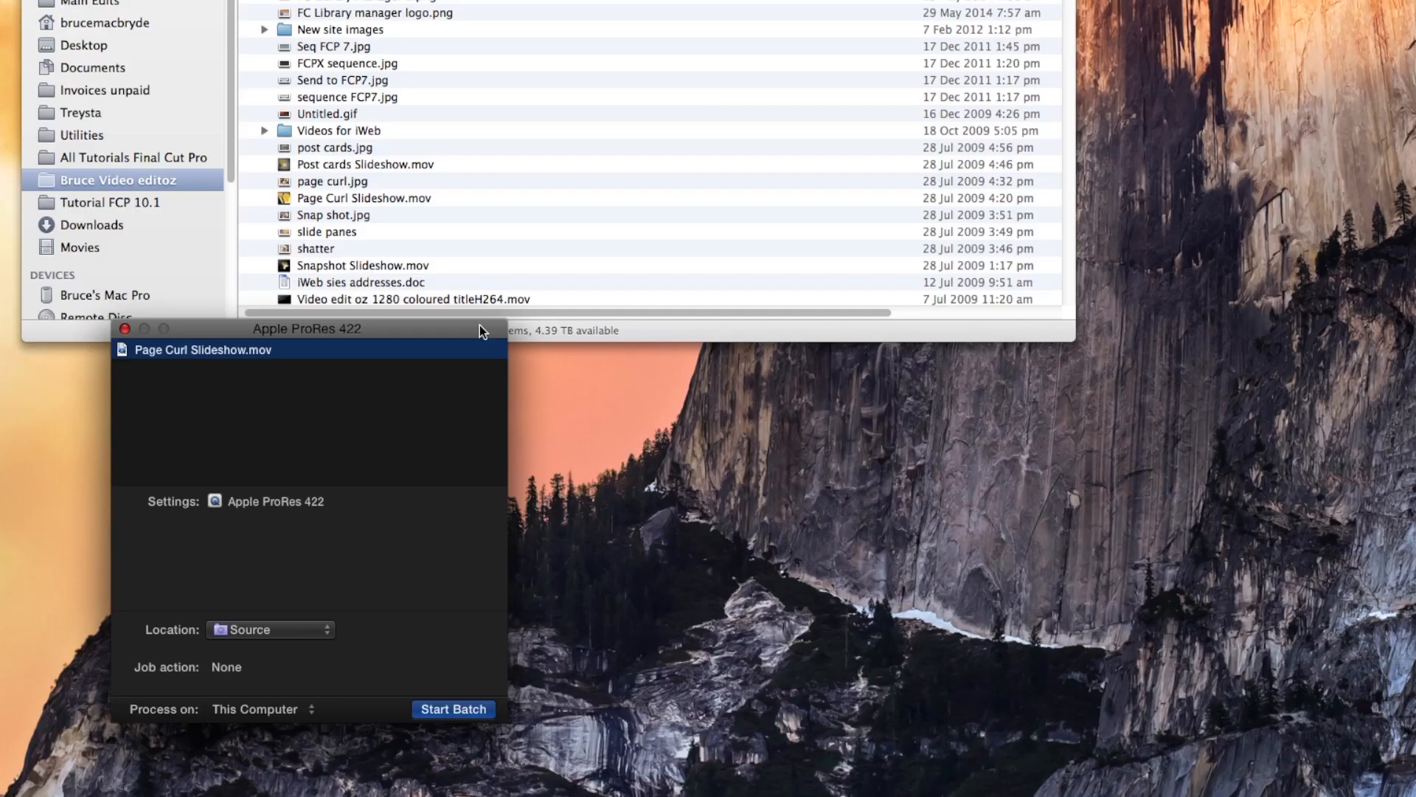
left_click_drag(329, 461, 489, 368)
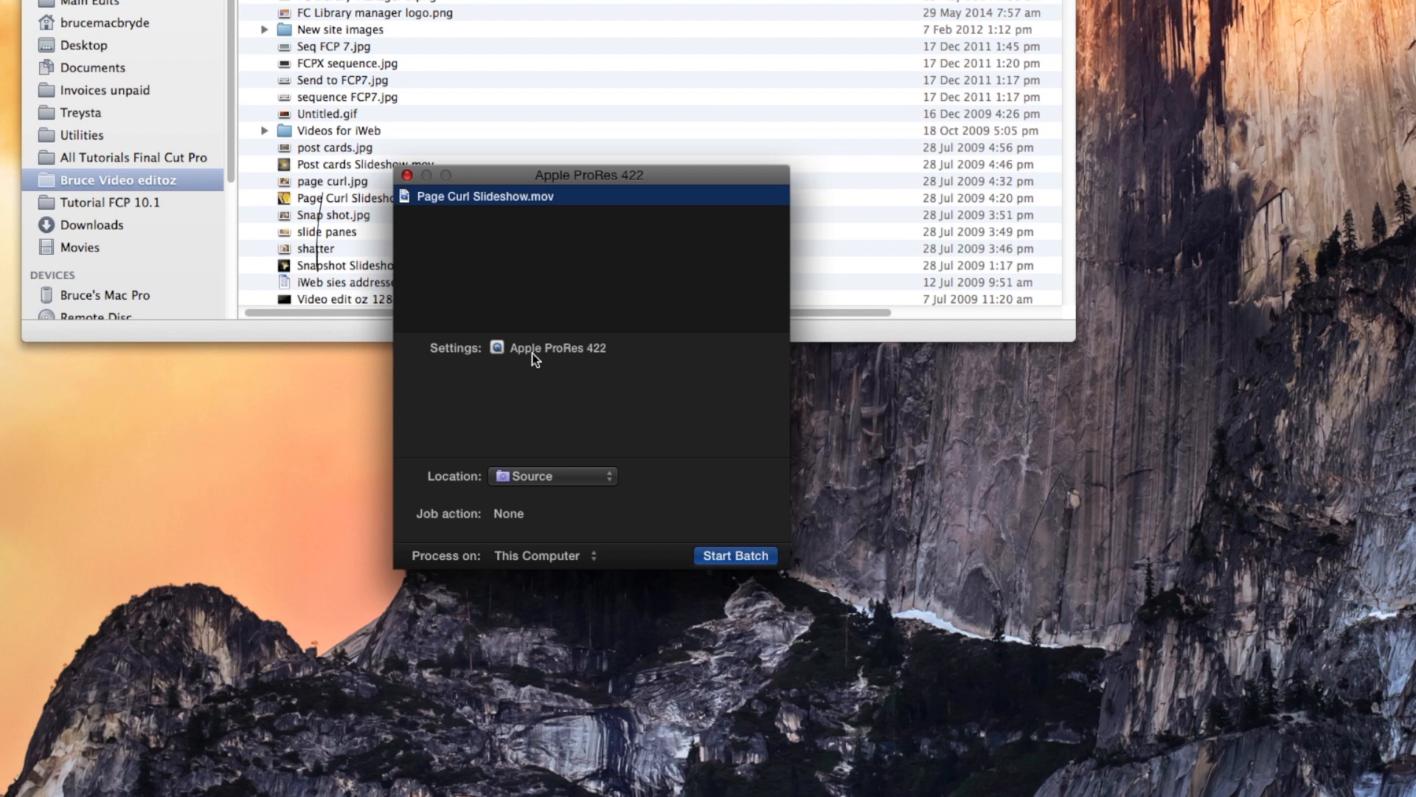
left_click(554, 477)
left_click(555, 443)
left_click(756, 553)
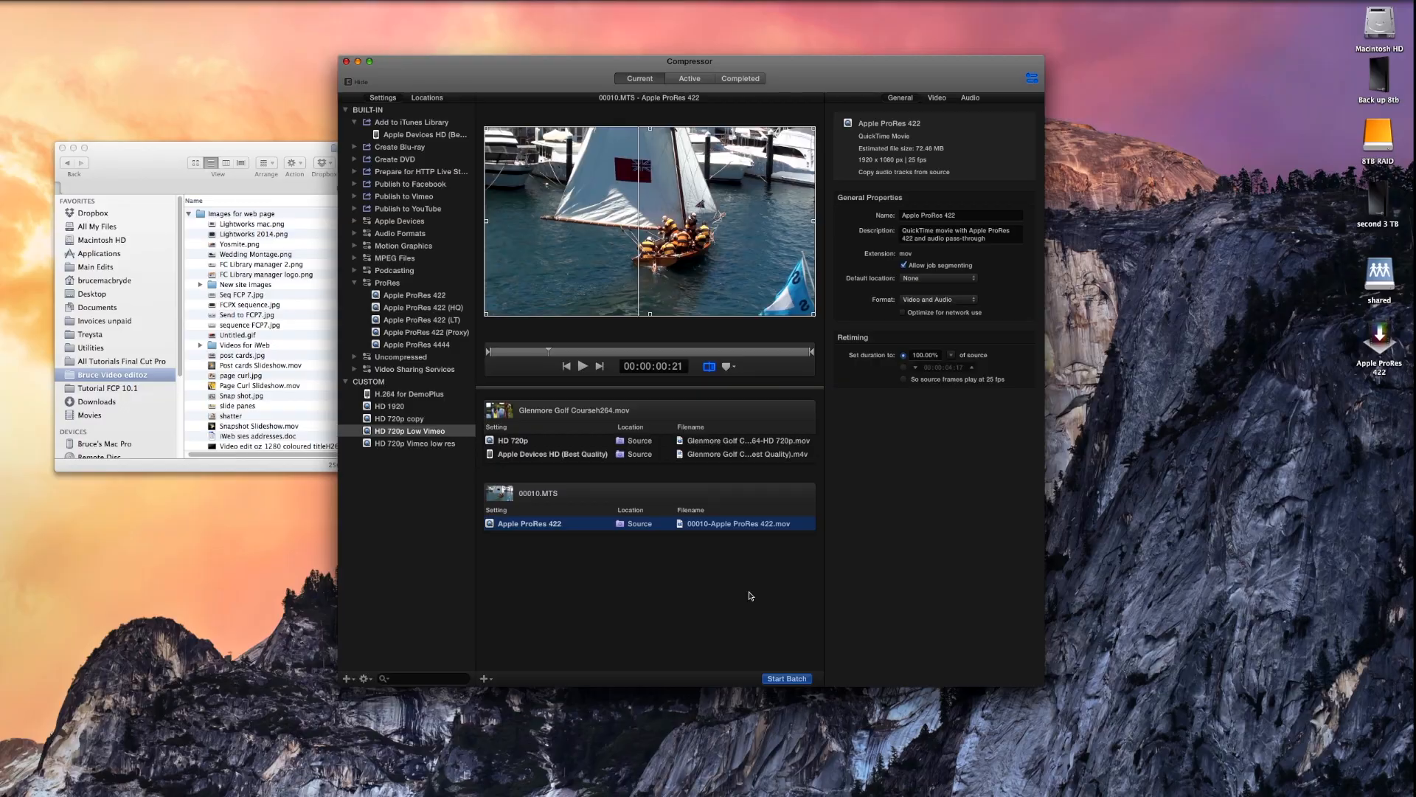
- Add a marker at 00:00:06:19 in the Glenmore Golf Courseh264.mov job
left_click(537, 409)
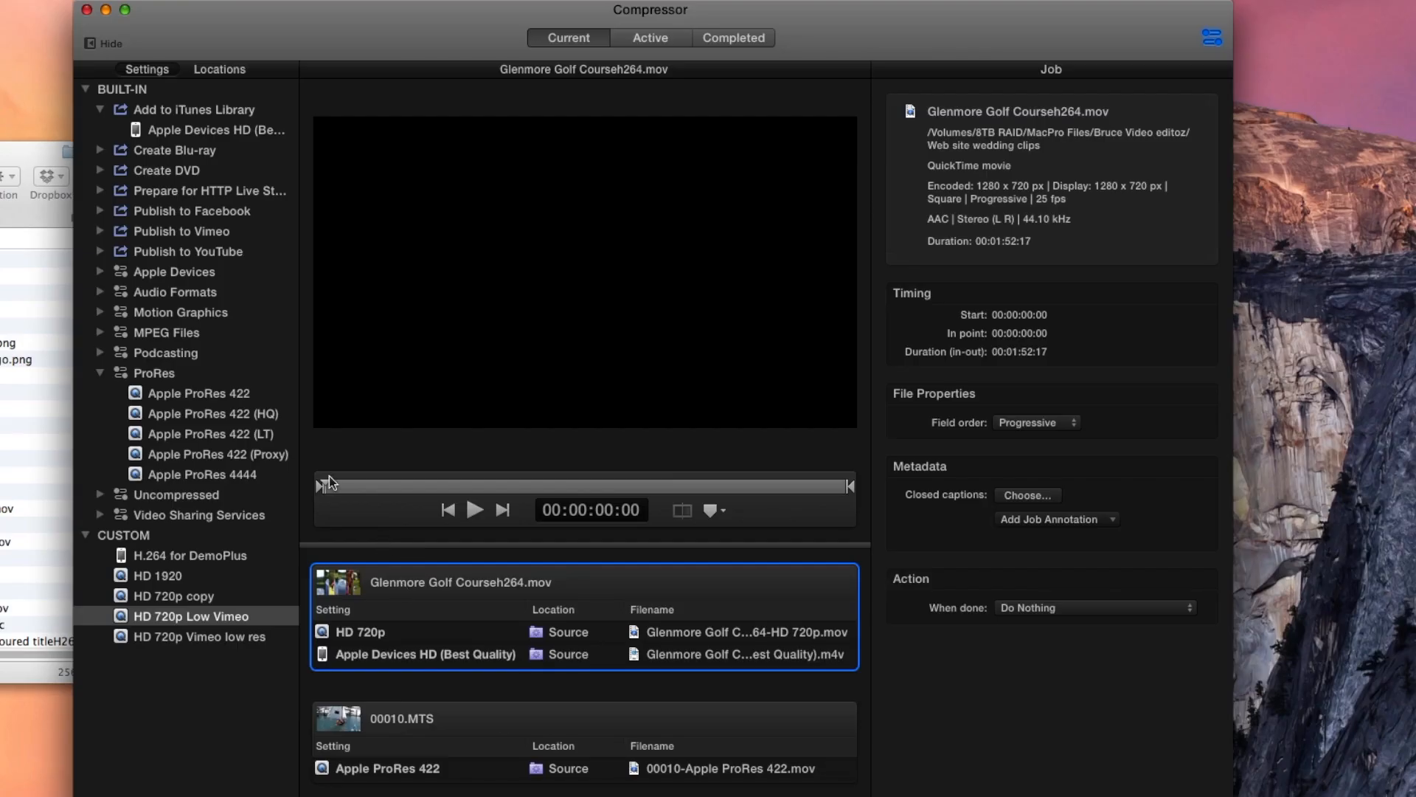
left_click_drag(328, 481, 358, 490)
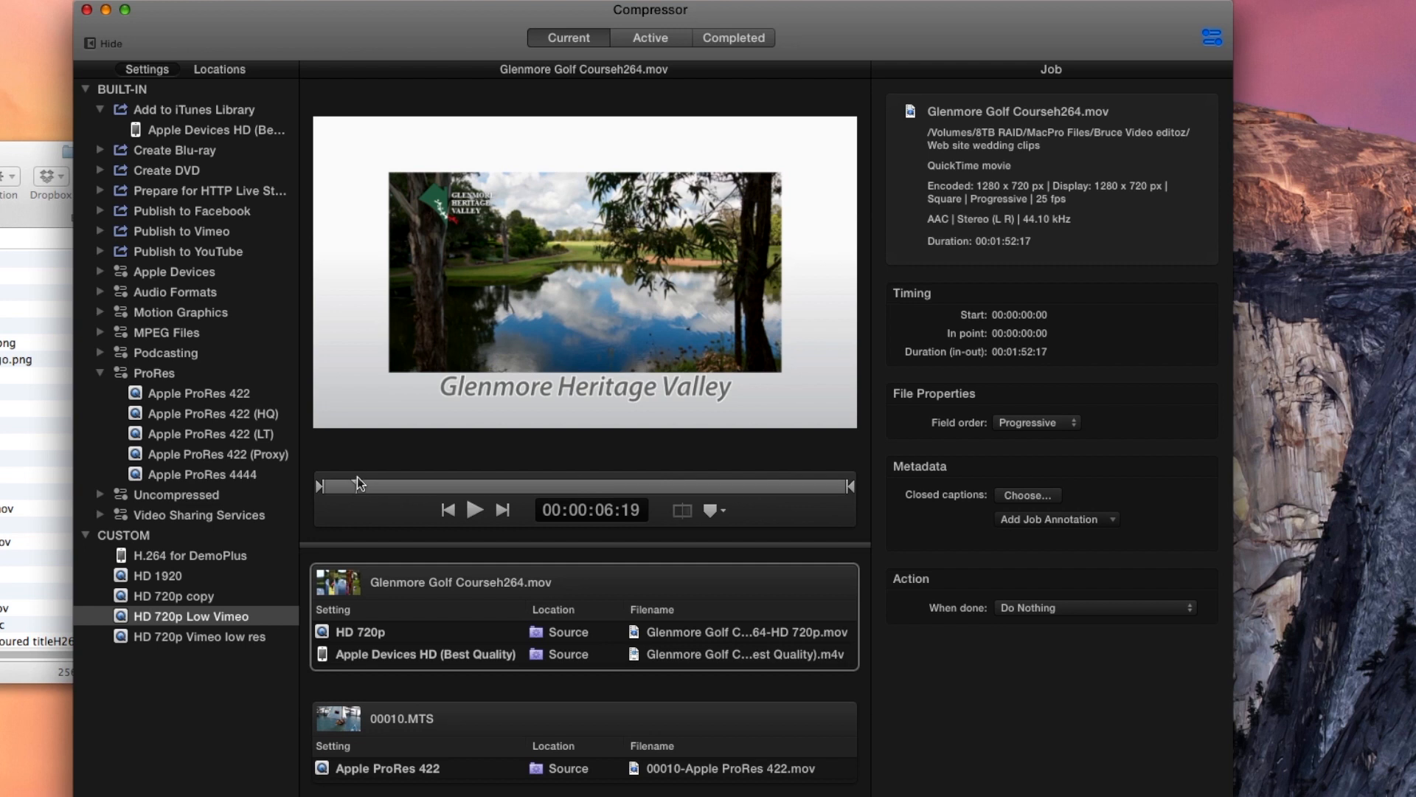
left_click(711, 510)
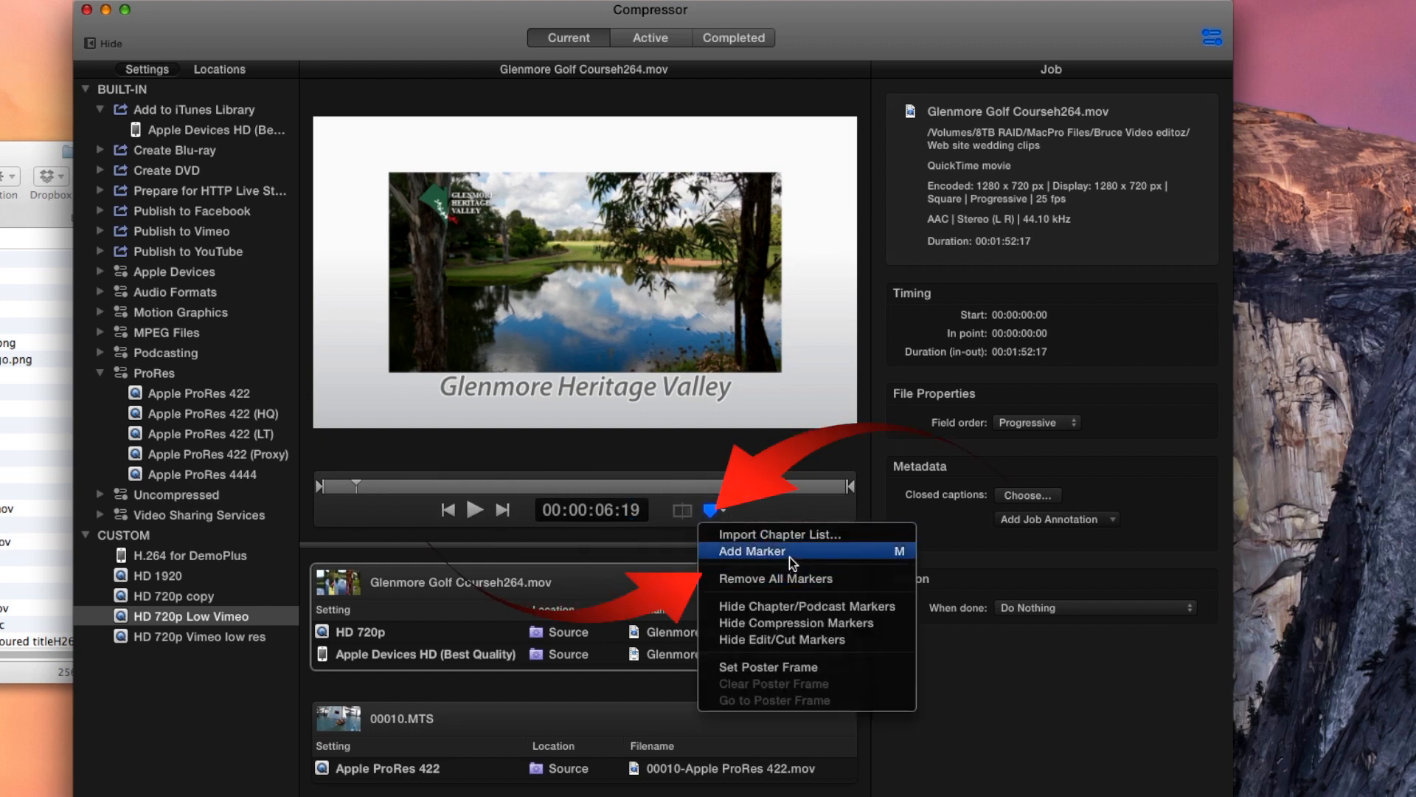
left_click(361, 480)
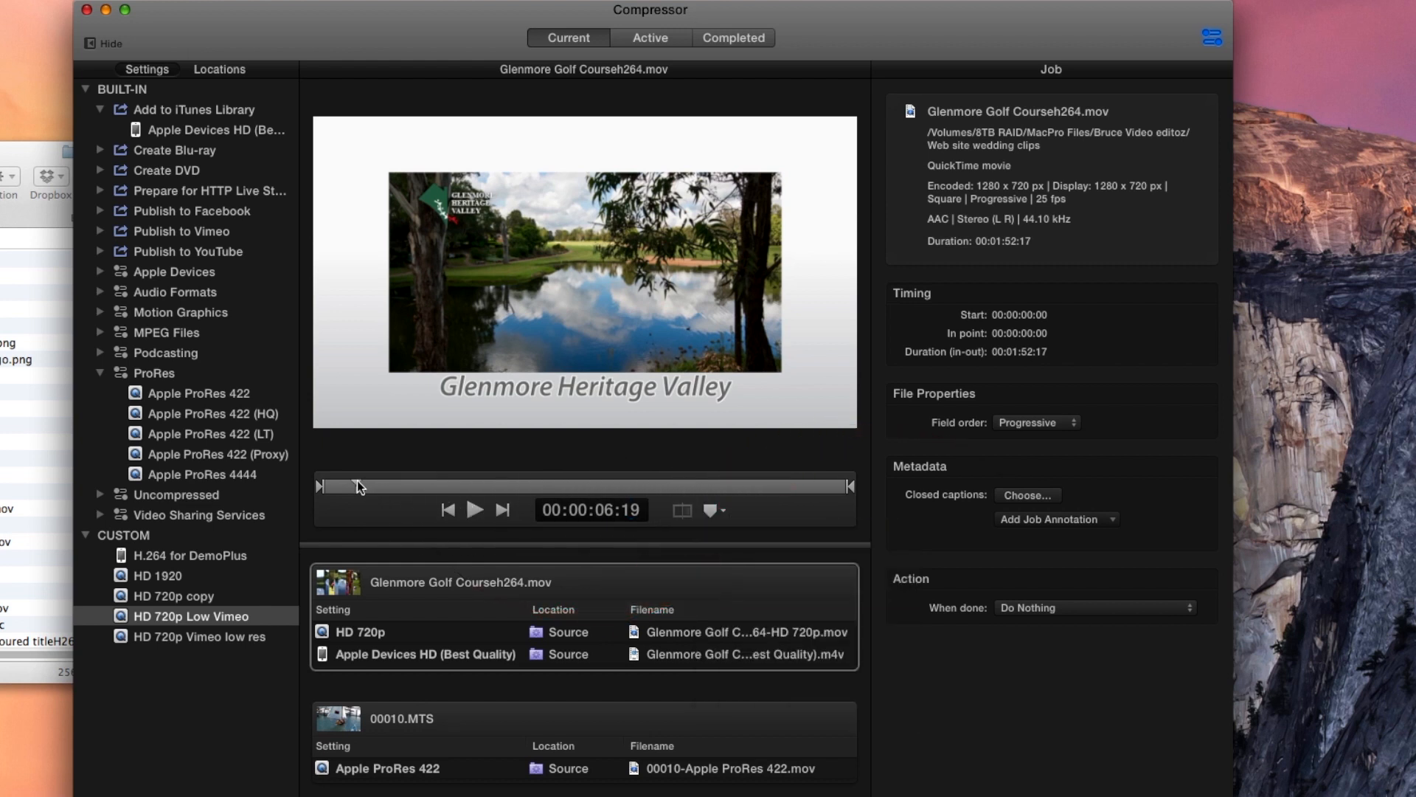
key("m")
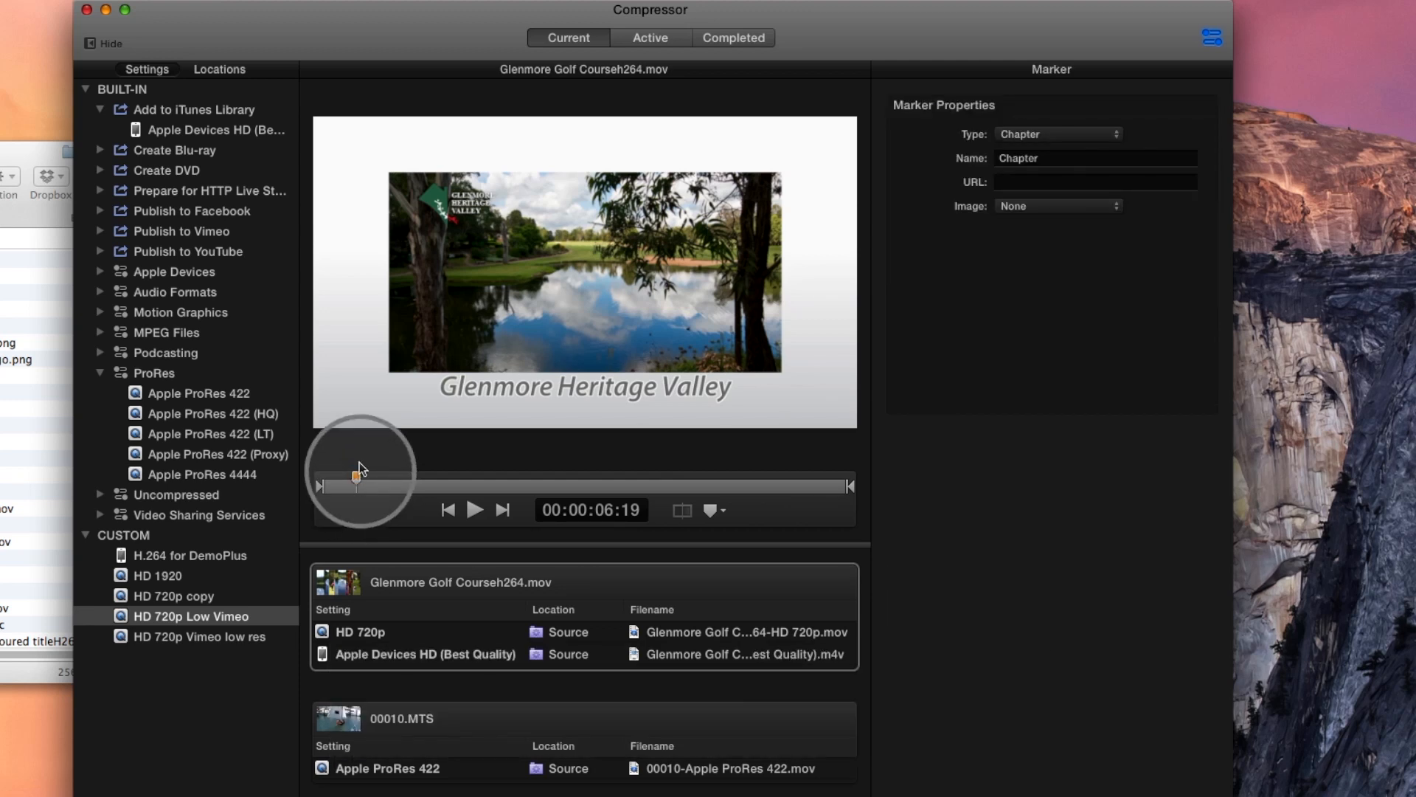
- Keep the first marker's type as Chapter and name it Title
left_click(1034, 137)
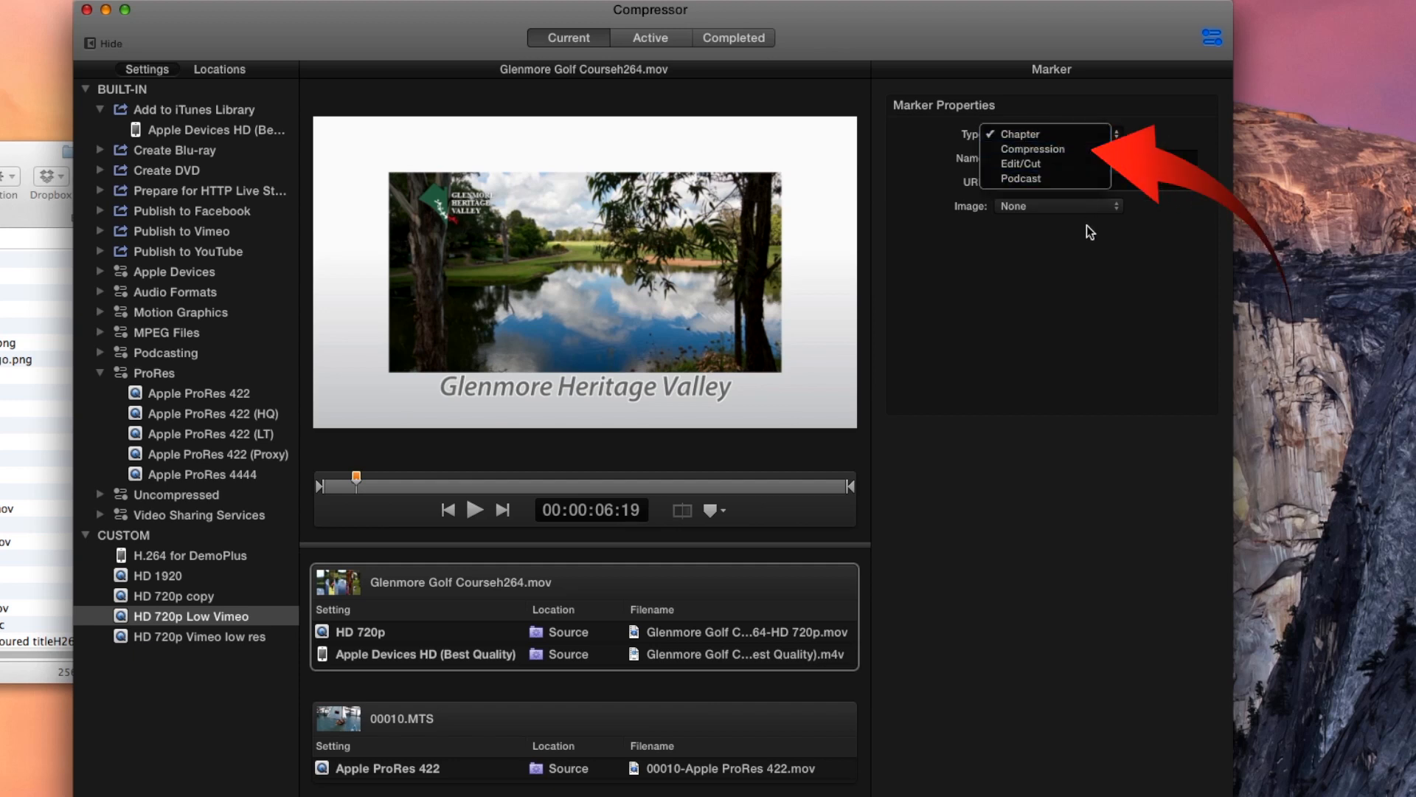
left_click(1081, 140)
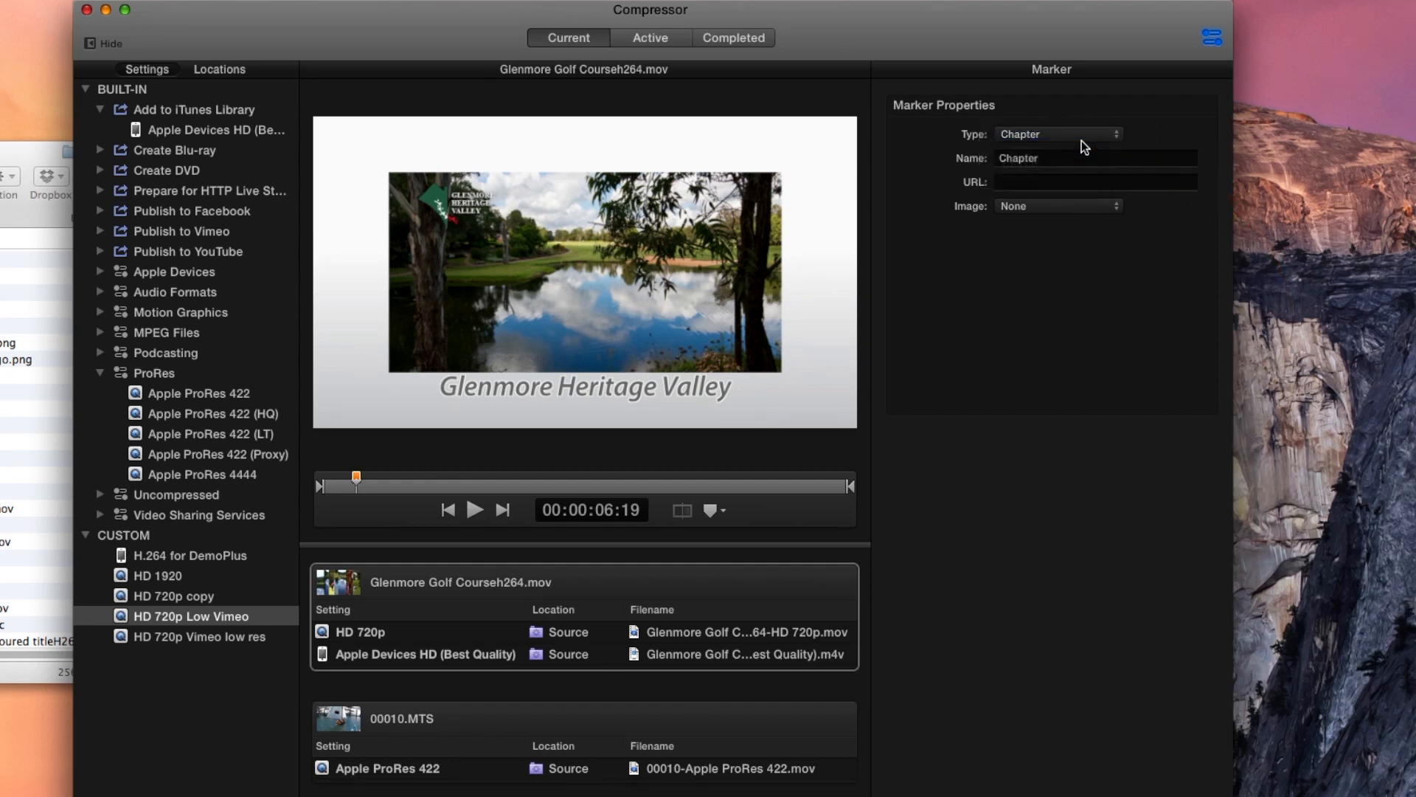
left_click(1052, 157)
left_click_drag(1051, 158, 987, 157)
type("Title")
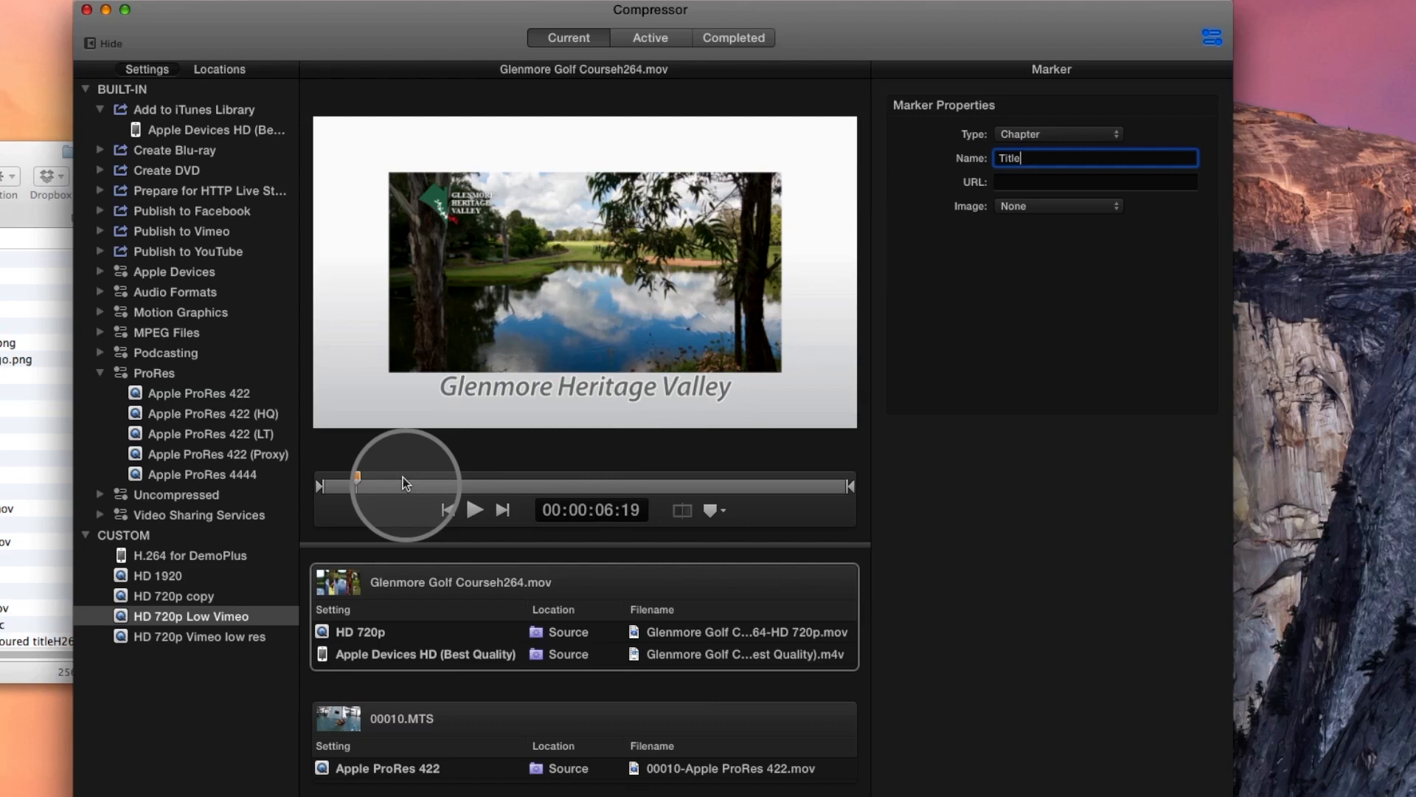
- Add a second chapter marker at 00:00:26:01 in the Glenmore clip and name it buiding
left_click_drag(360, 487, 446, 495)
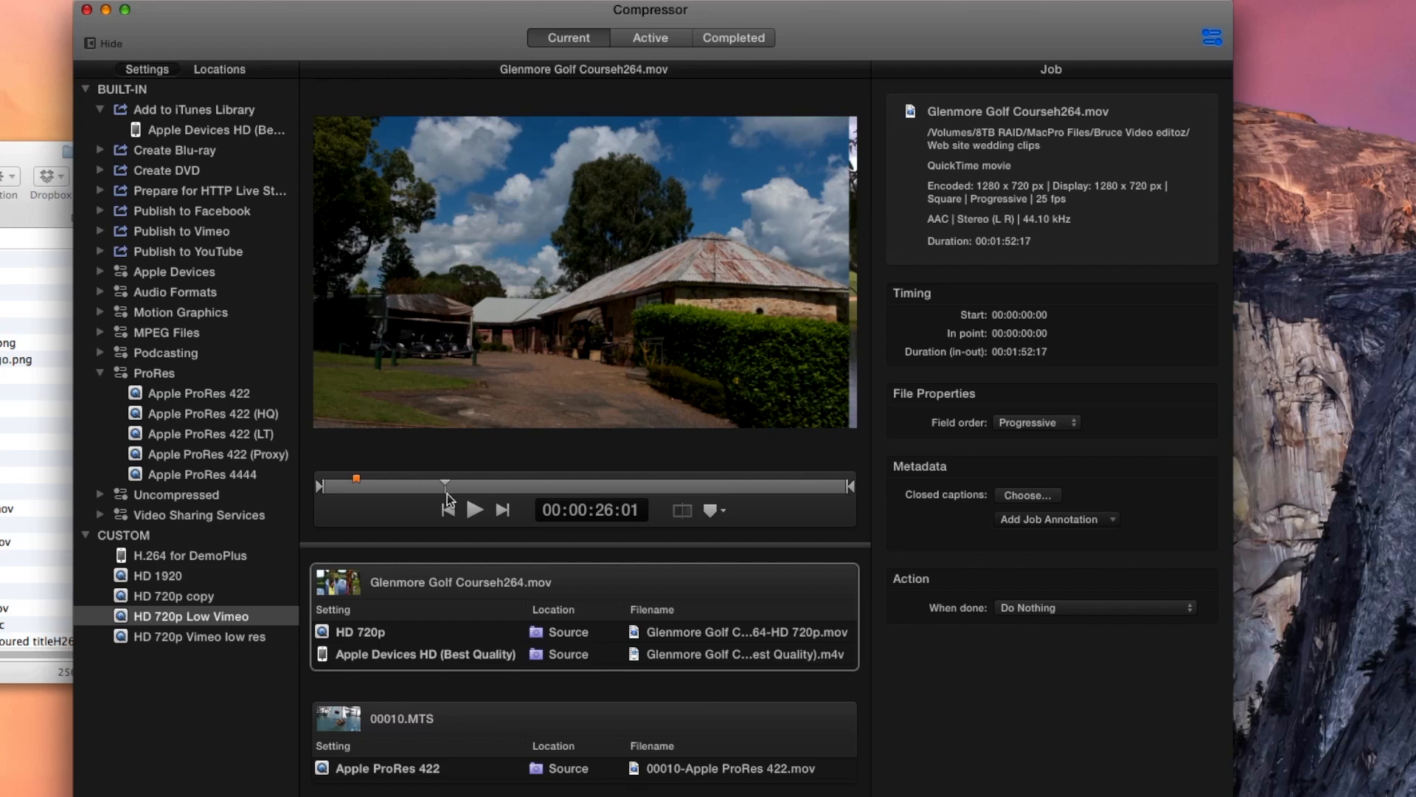
key("m")
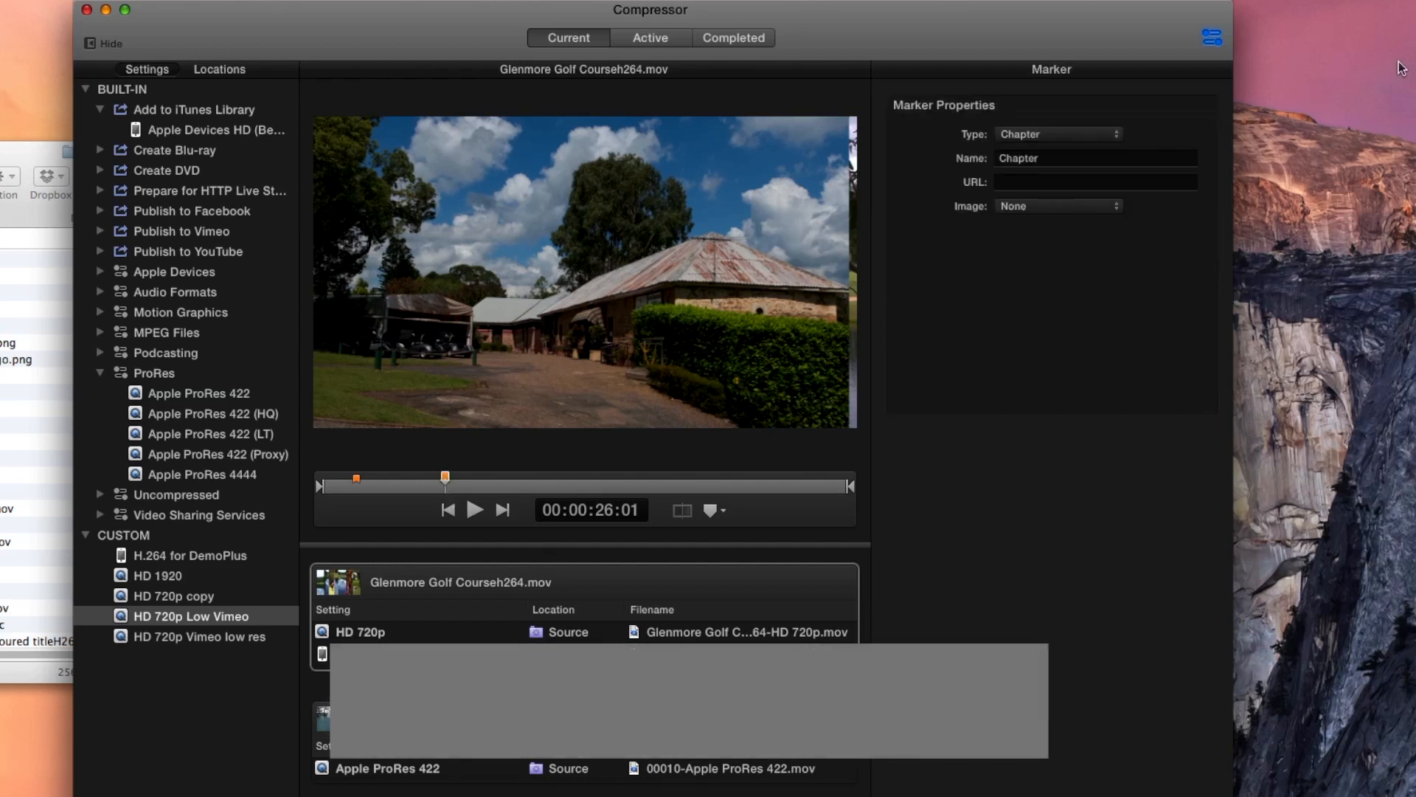
double_click(1051, 158)
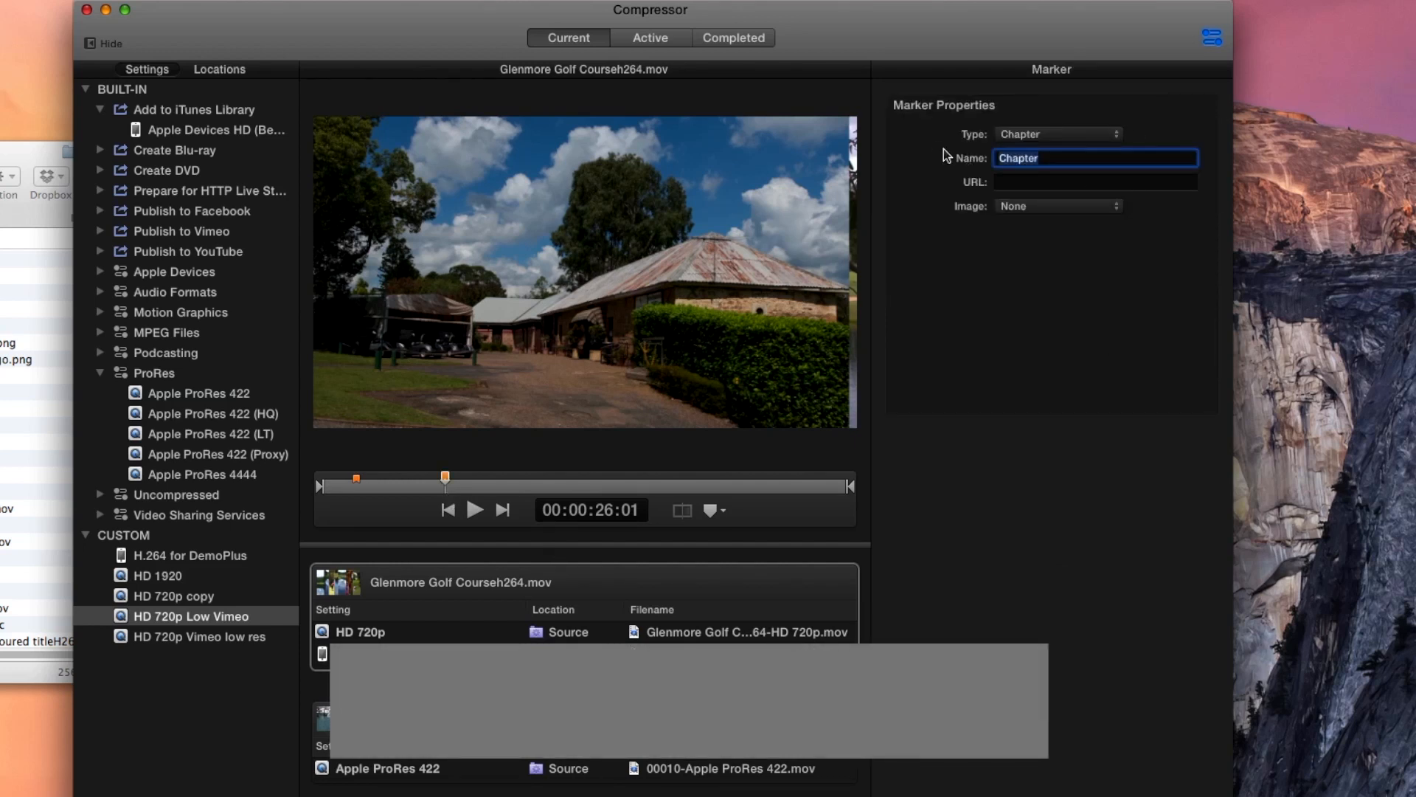
type("buiding")
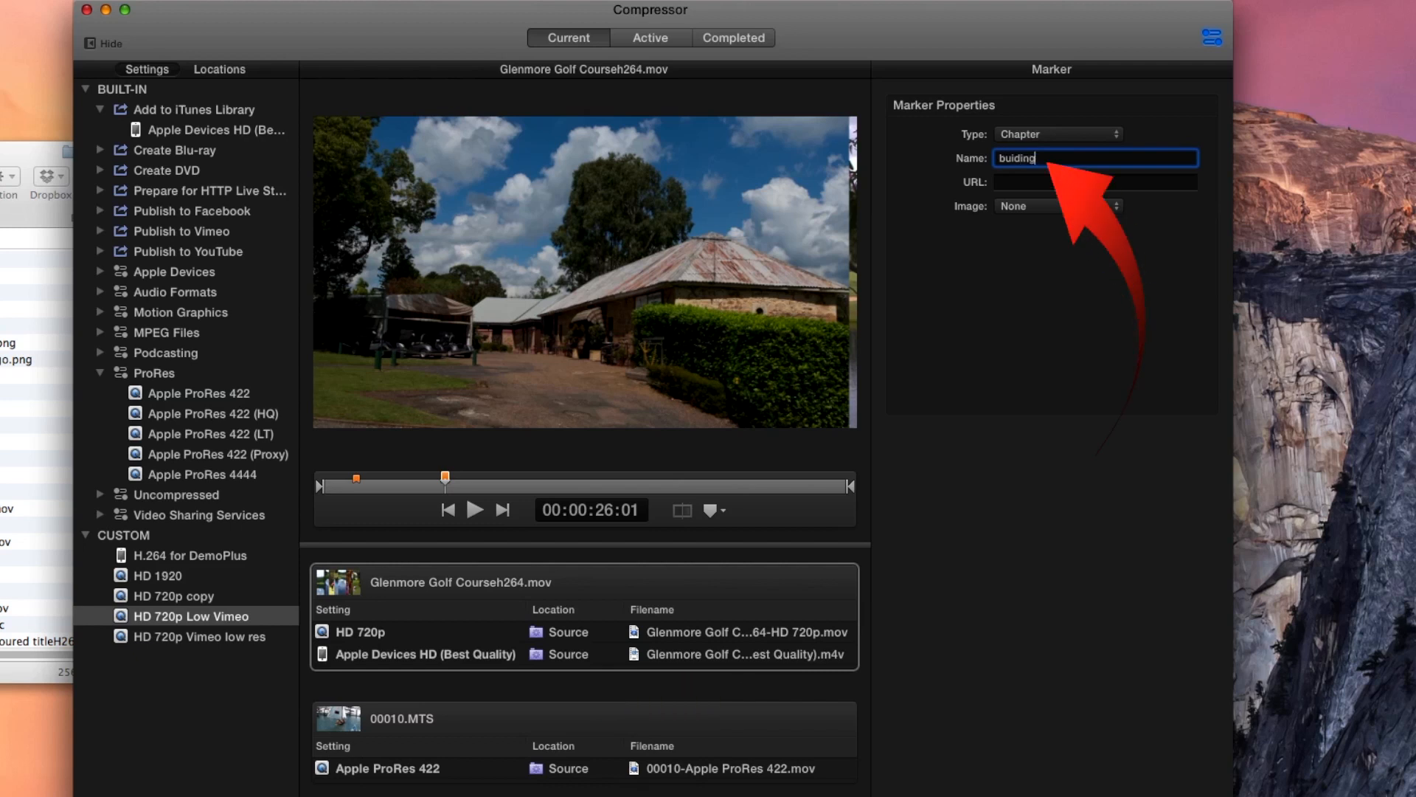
left_click(465, 486)
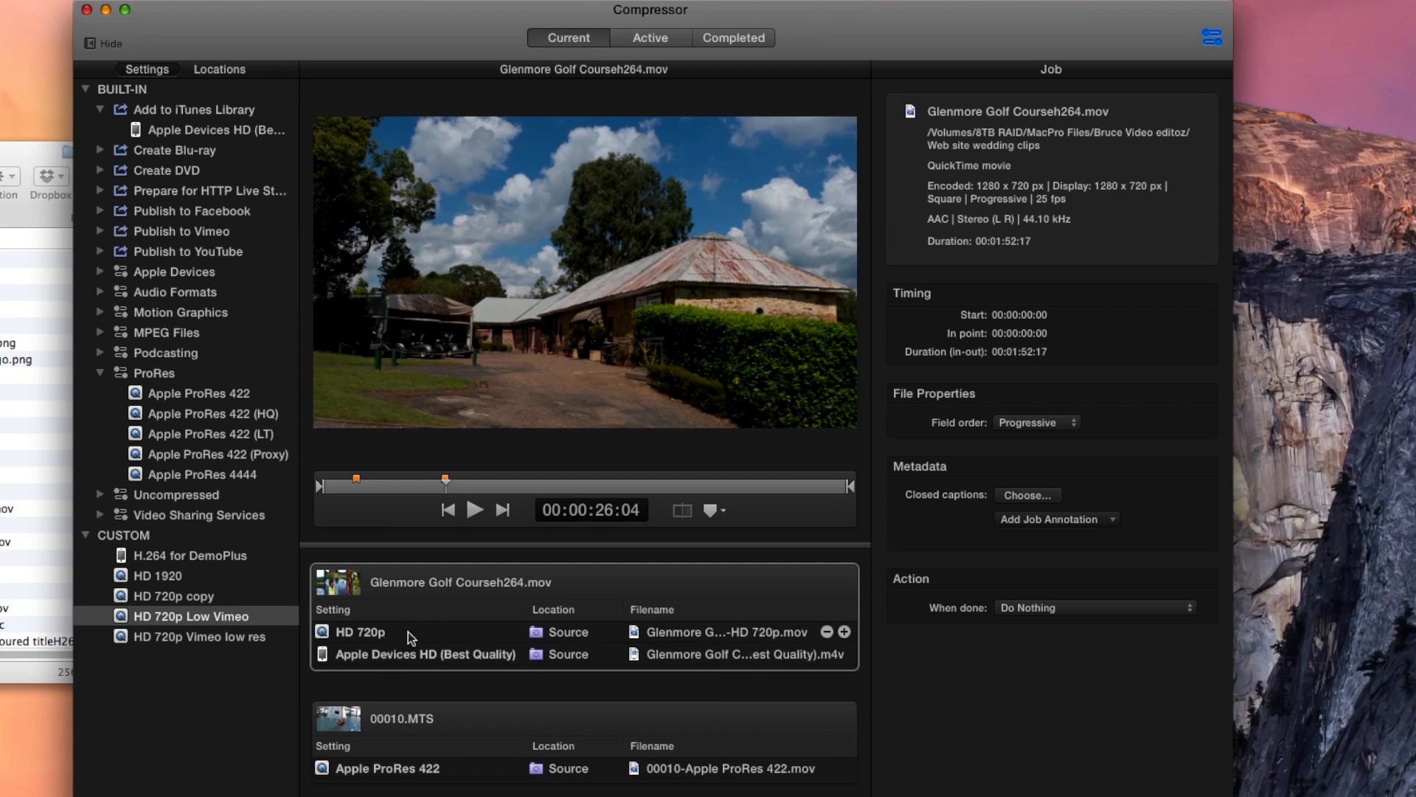
- Start the batch for the Glenmore and 00010.MTS jobs, and review its active jobs and the completed batches
left_click(386, 635)
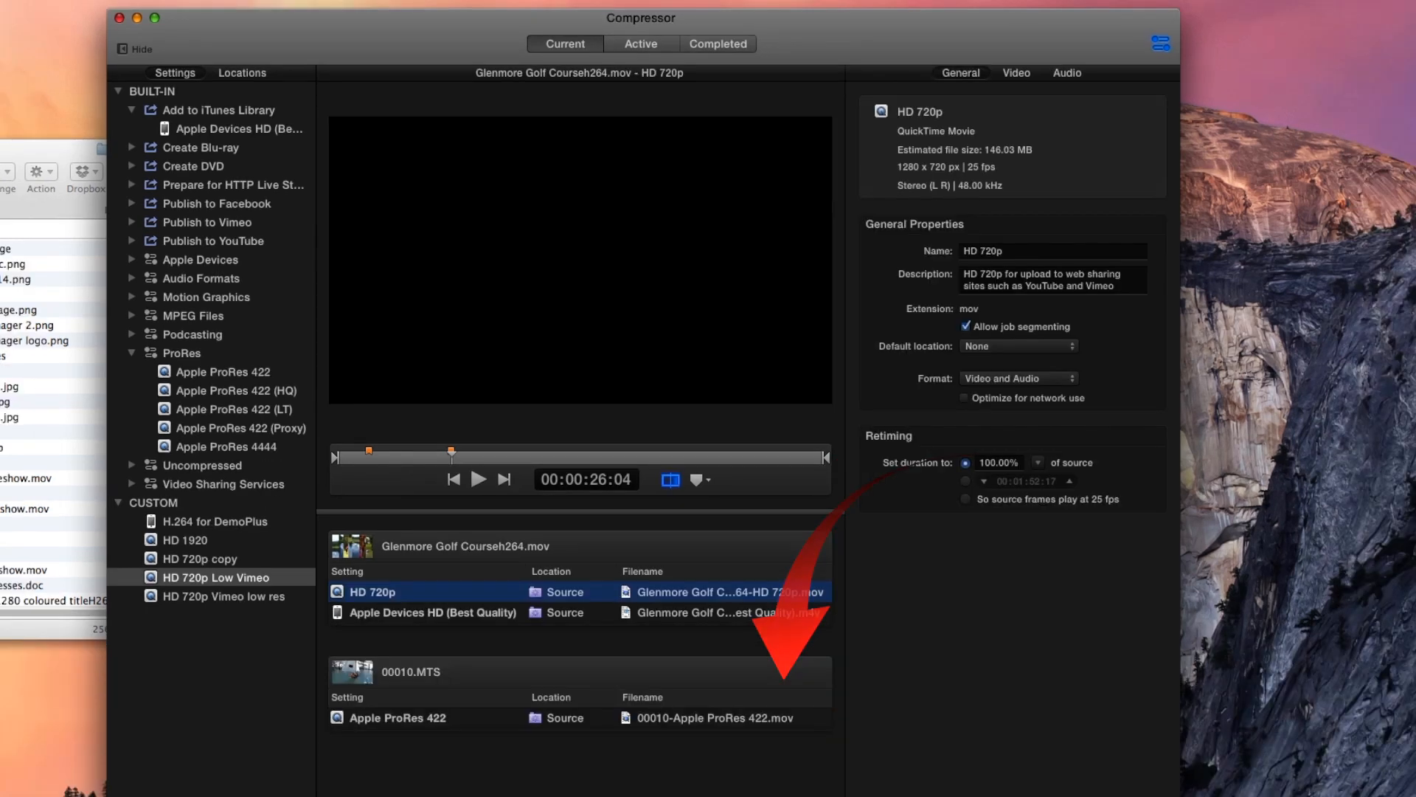
key("super+b")
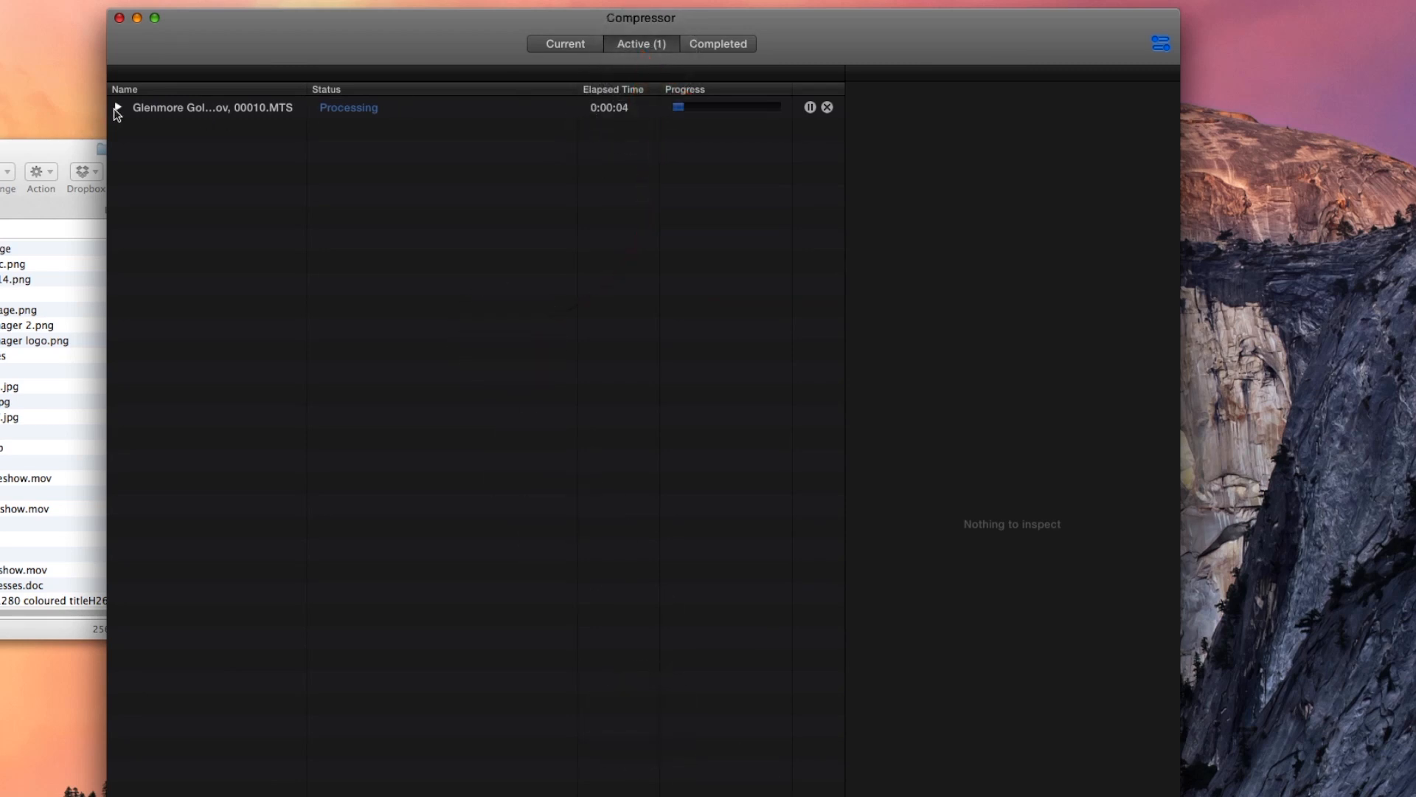
left_click(118, 108)
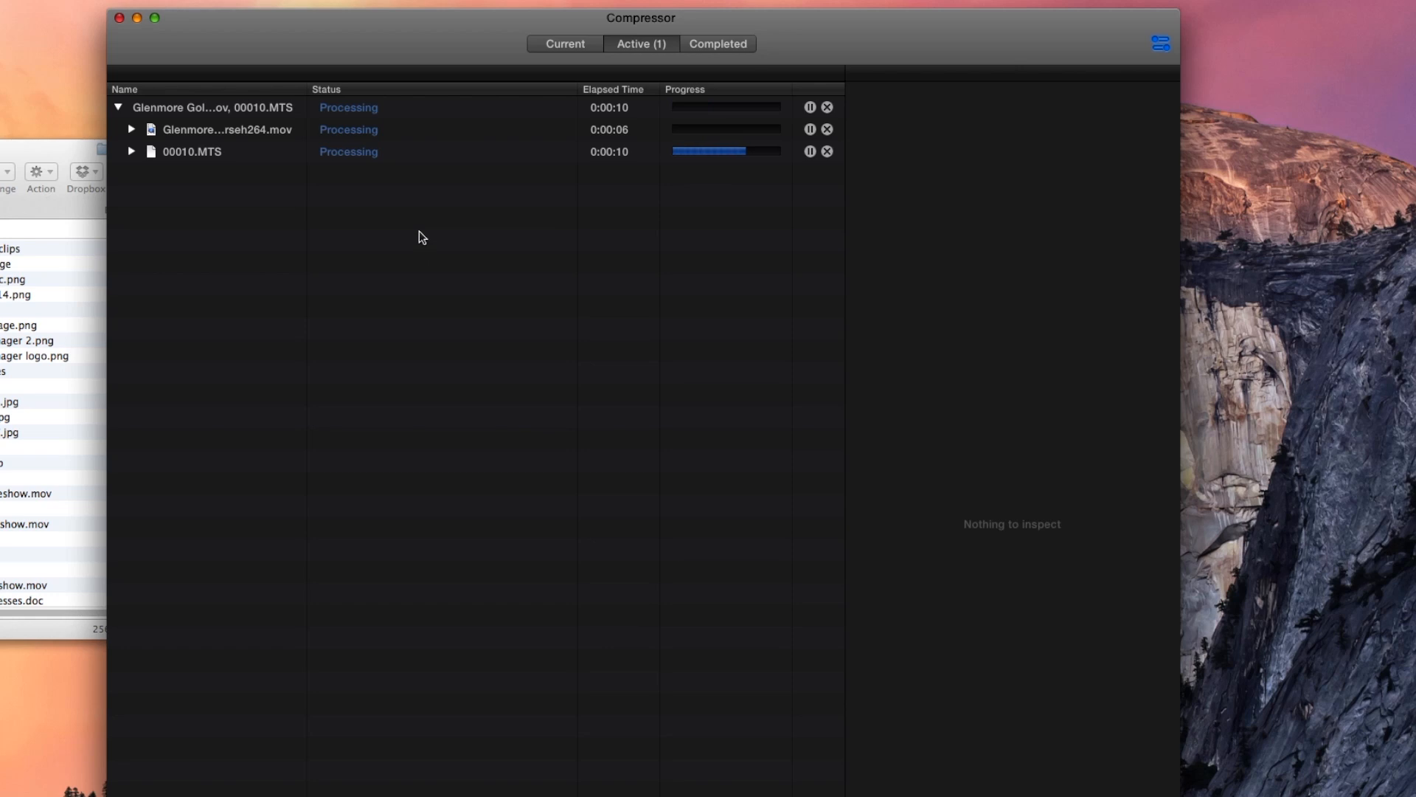
left_click(722, 45)
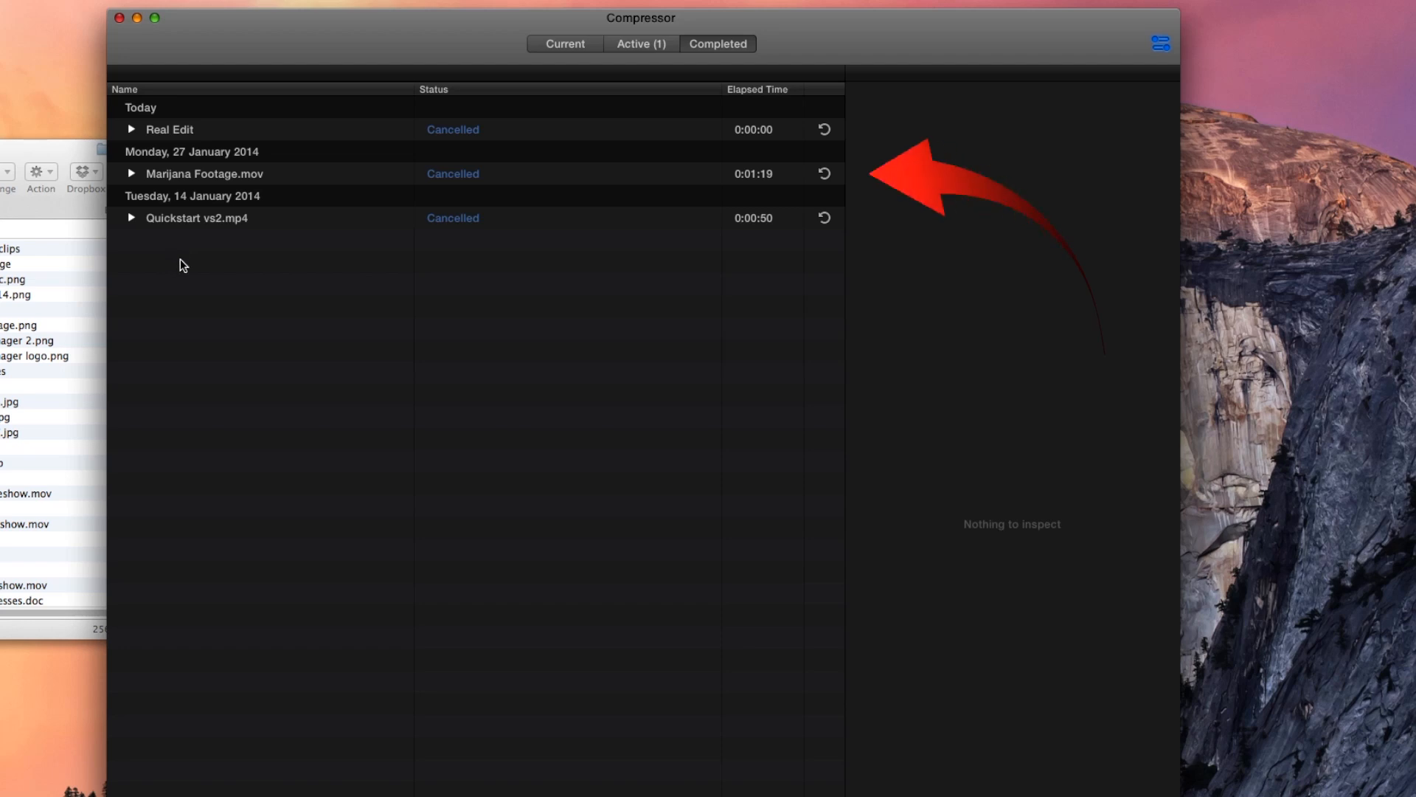
- Check the progress of the running batch and return to the current batch area for adding files
left_click(641, 43)
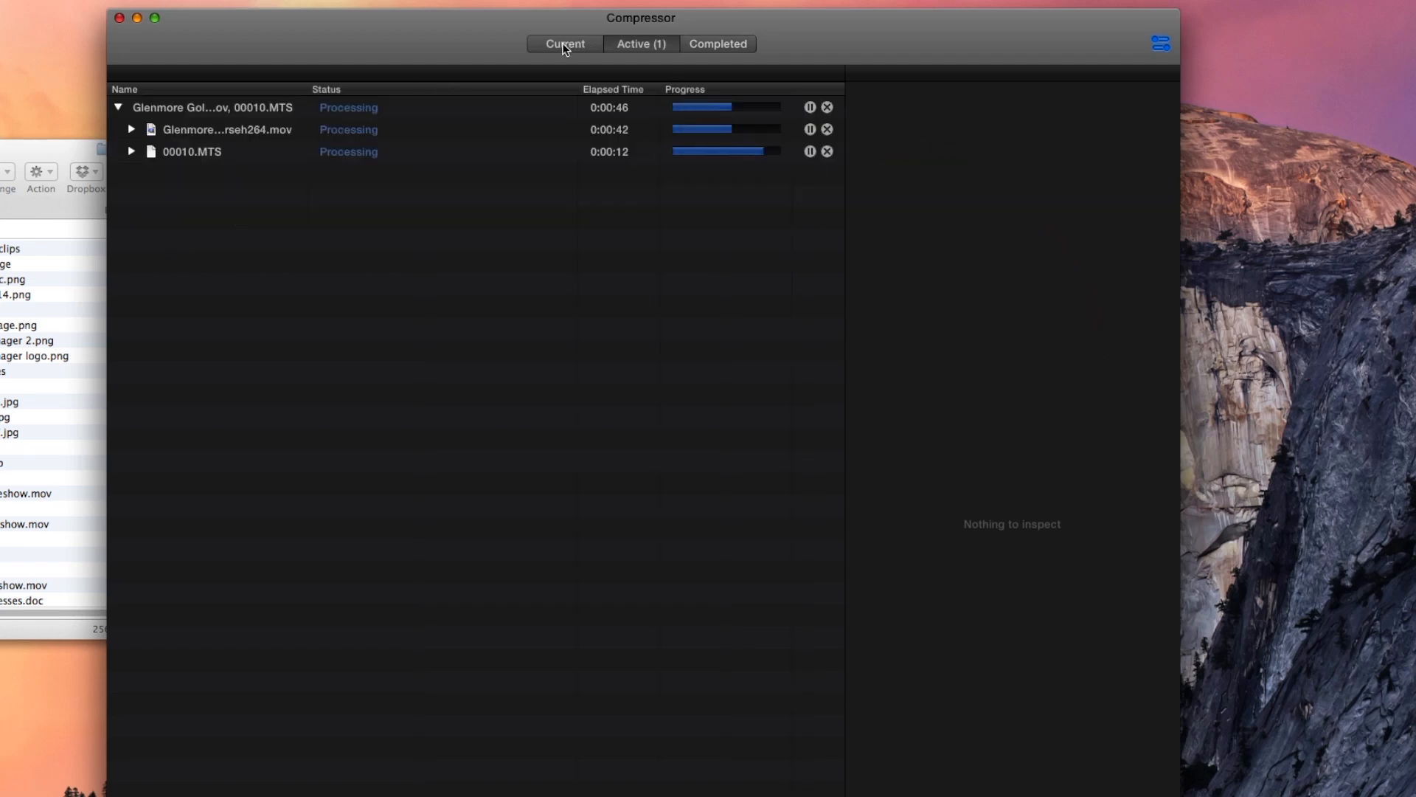
left_click(562, 42)
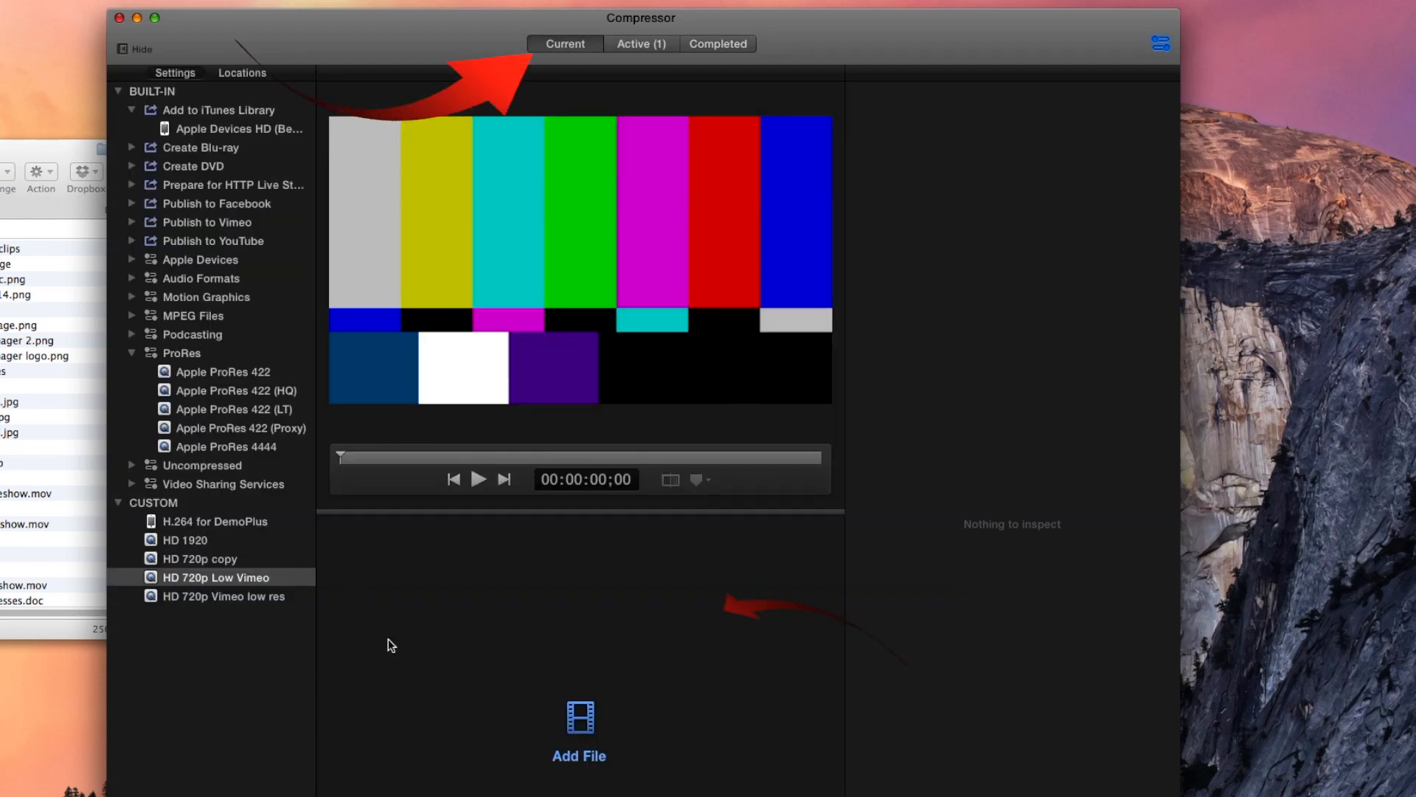
left_click(573, 726)
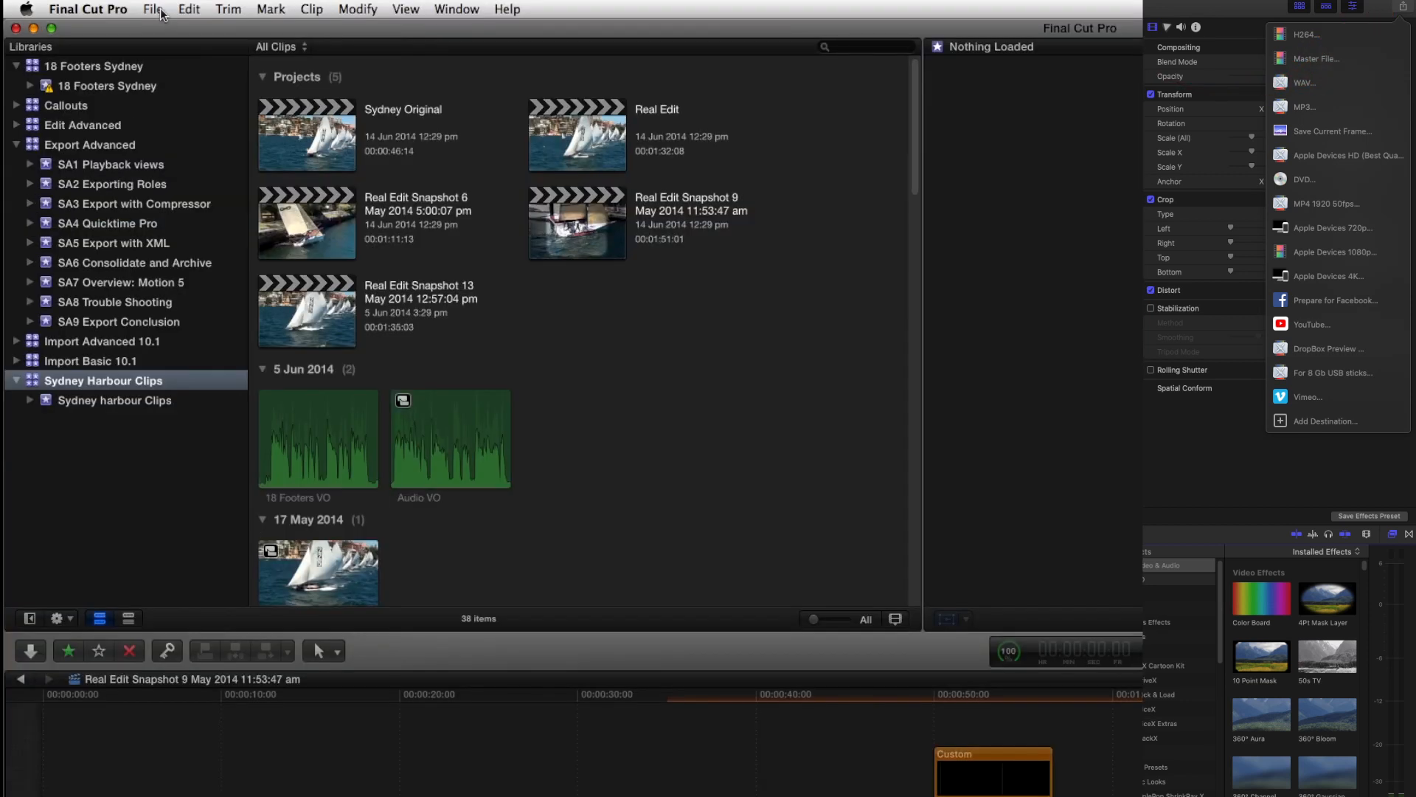
- In Final Cut Pro, add a Compressor Settings share destination and show the presets in the Custom group for it
left_click(153, 8)
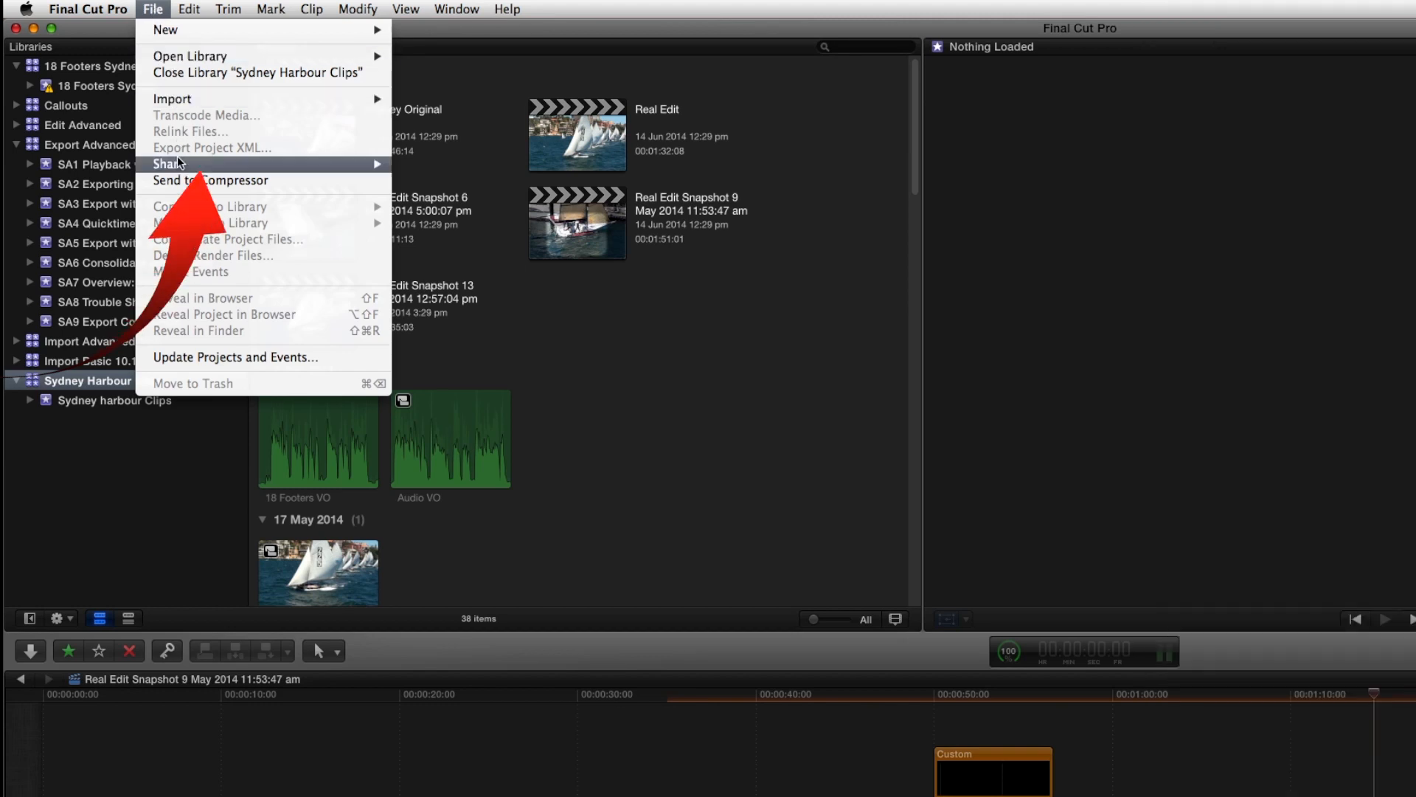
mouse_move(181, 164)
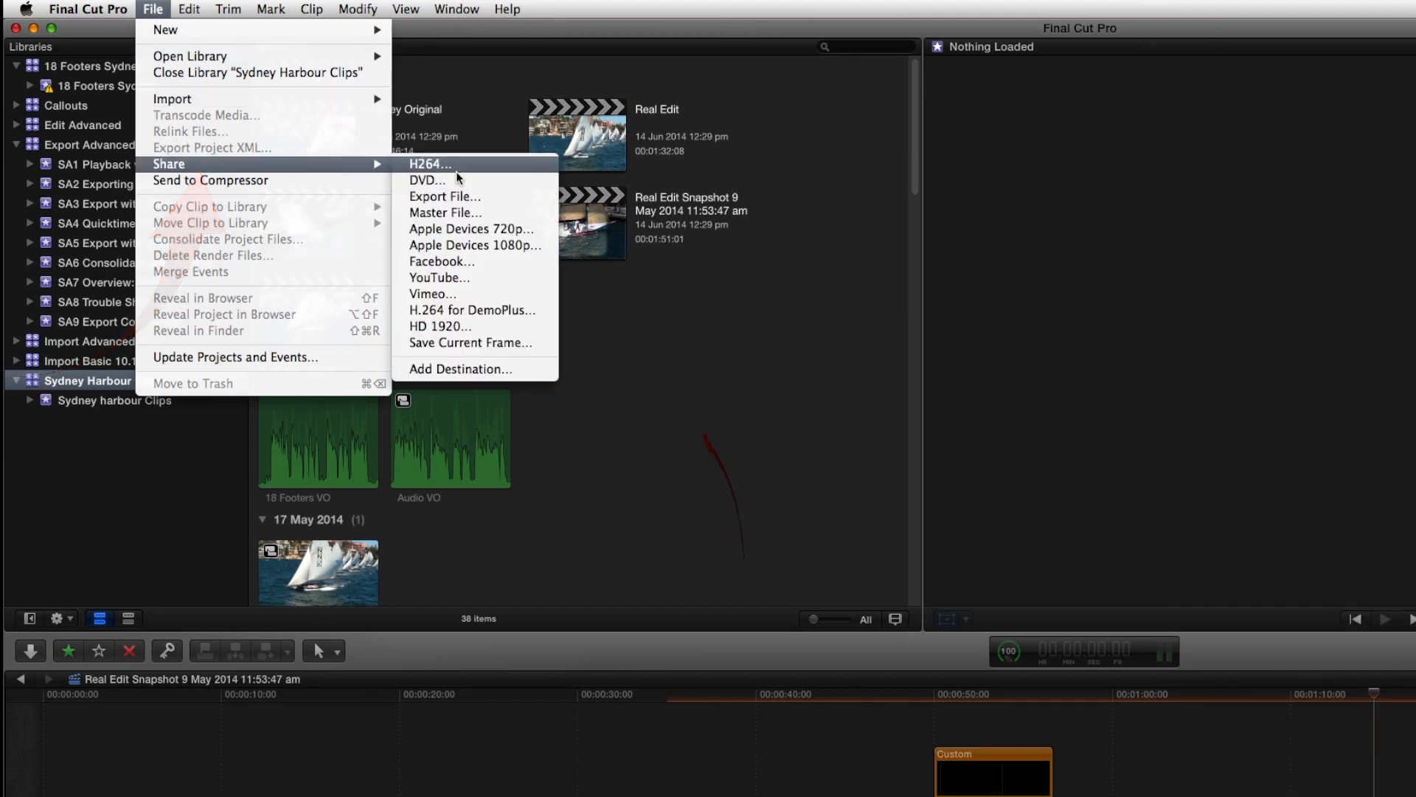
left_click(492, 377)
left_click_drag(1135, 537, 952, 565)
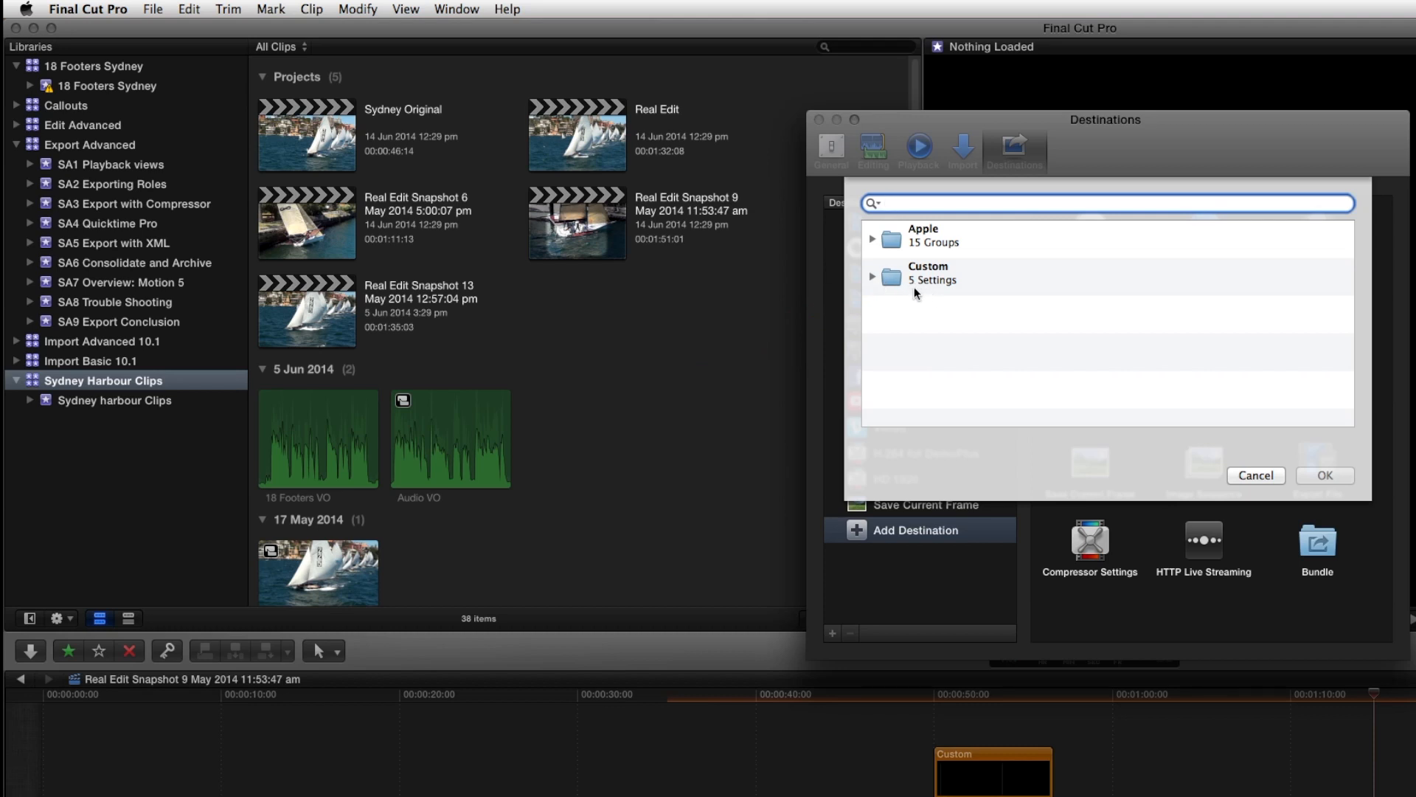
left_click(873, 279)
scroll(1064, 339, "down", 2)
scroll(1053, 369, "down", 1)
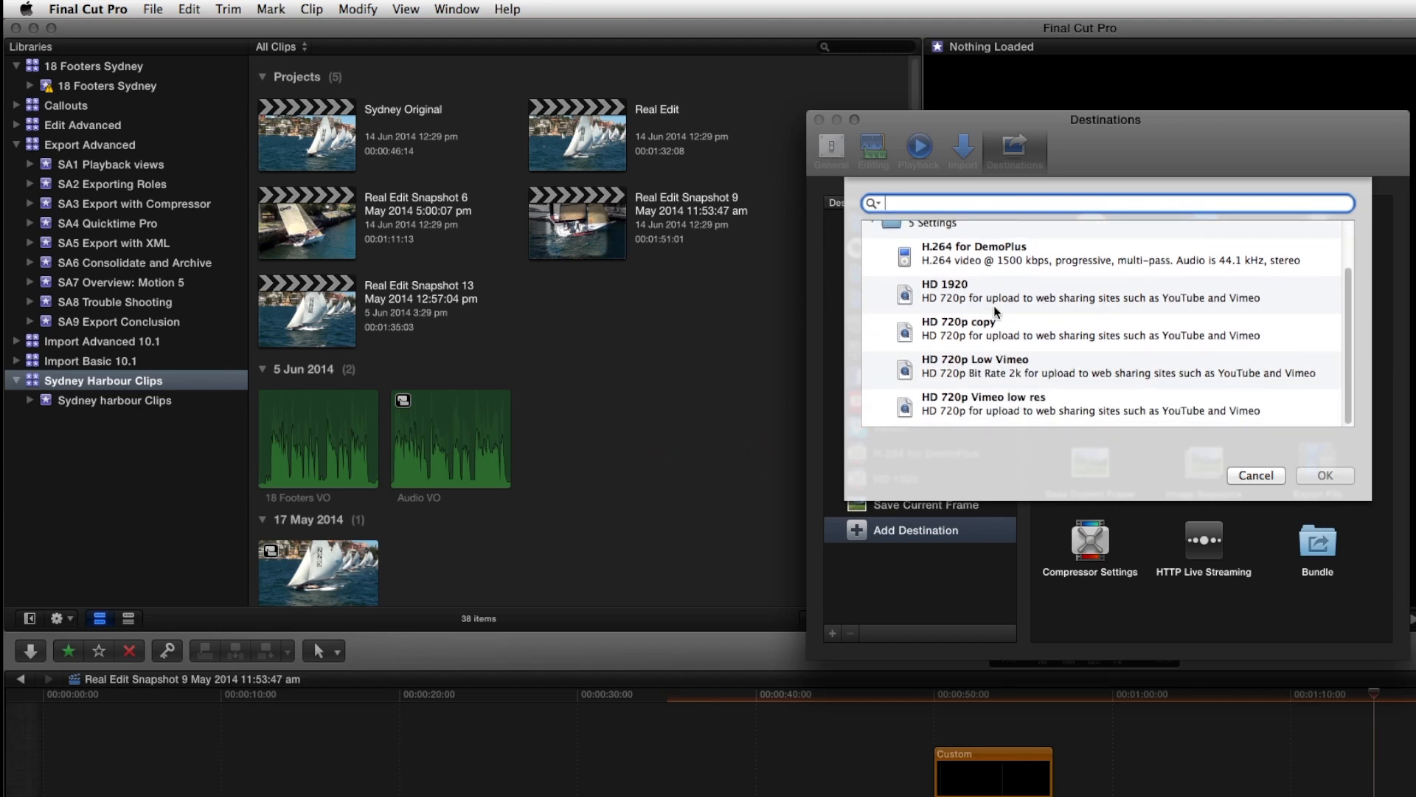